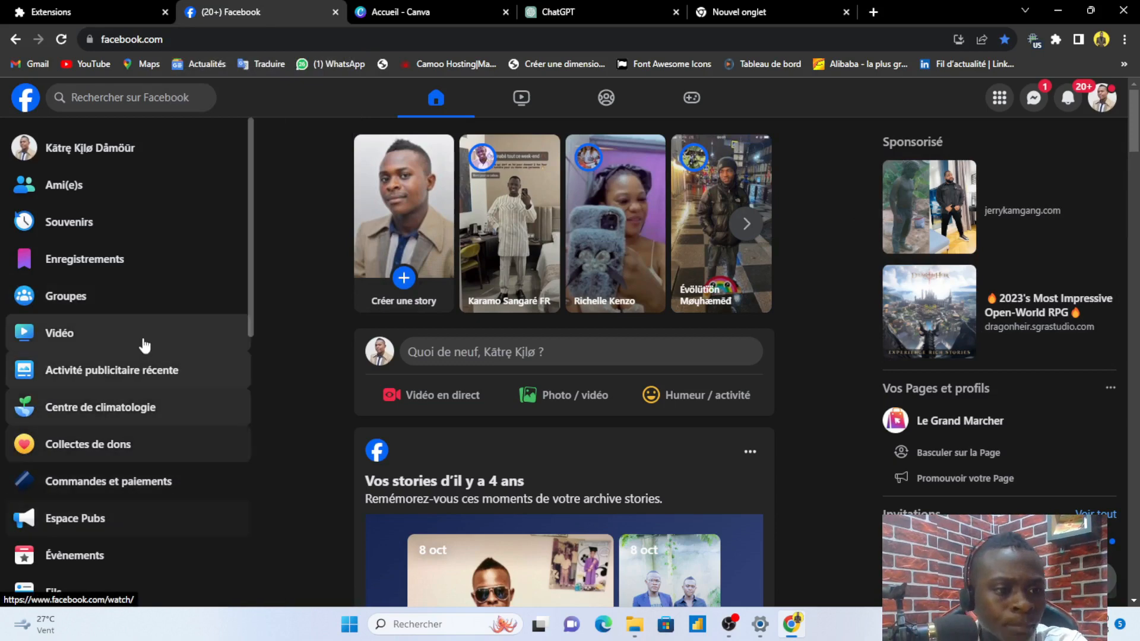
drag(251, 252, 255, 469)
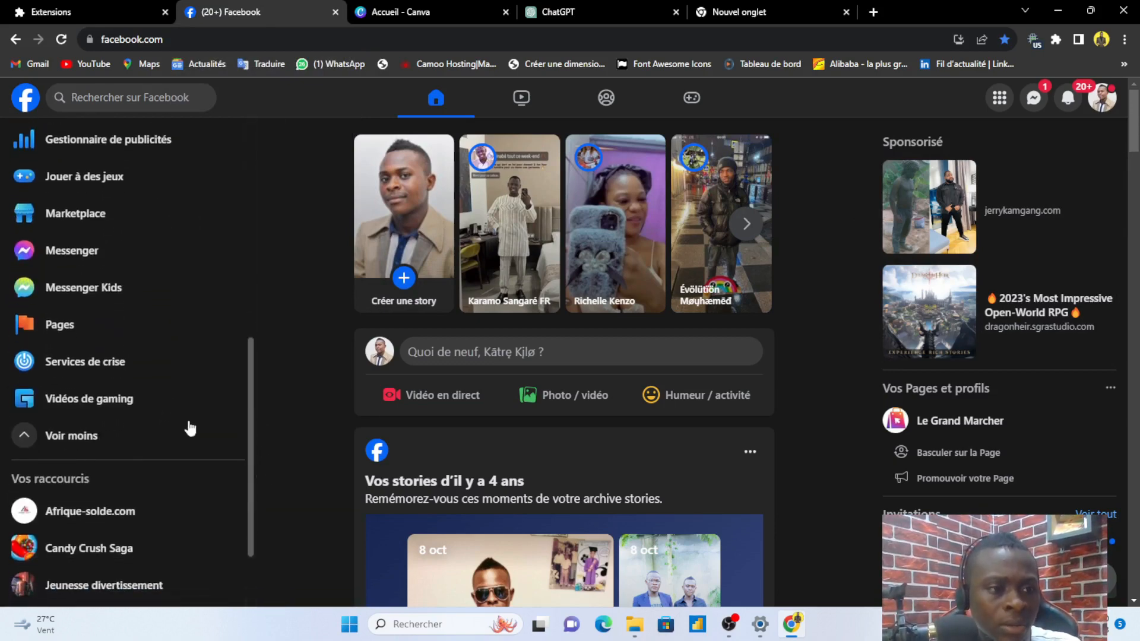
click(70, 336)
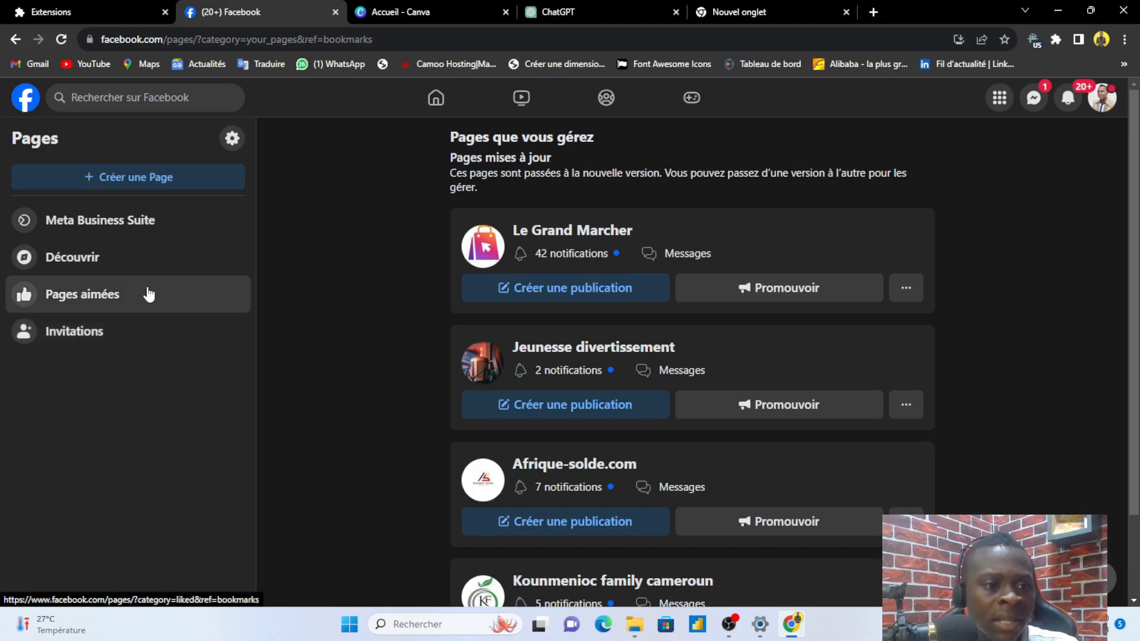
click(137, 188)
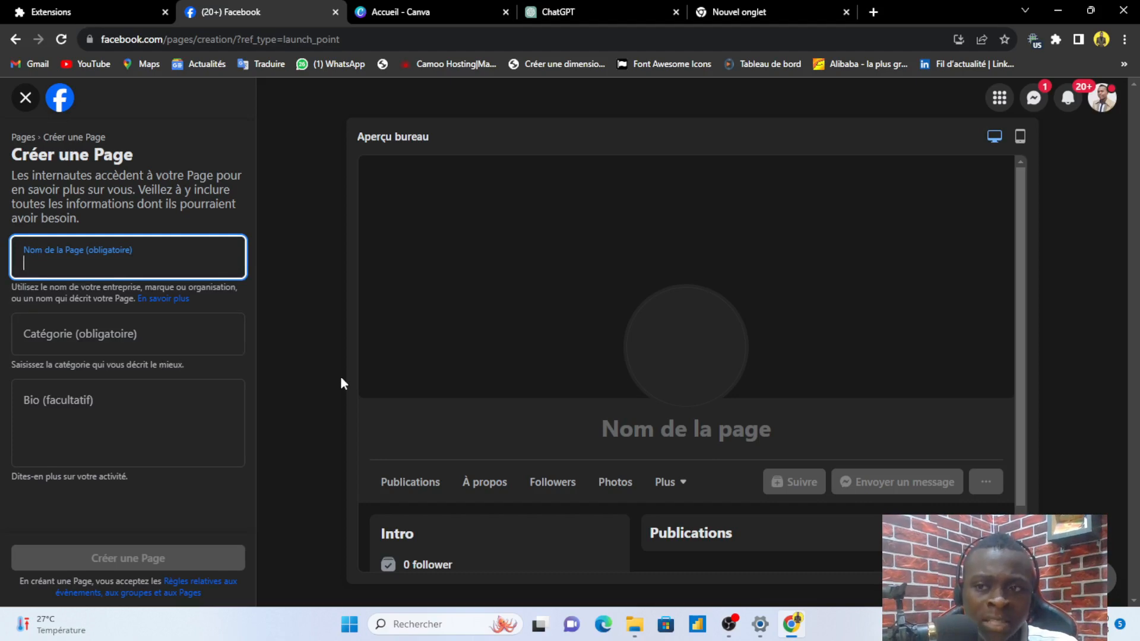
click(25, 98)
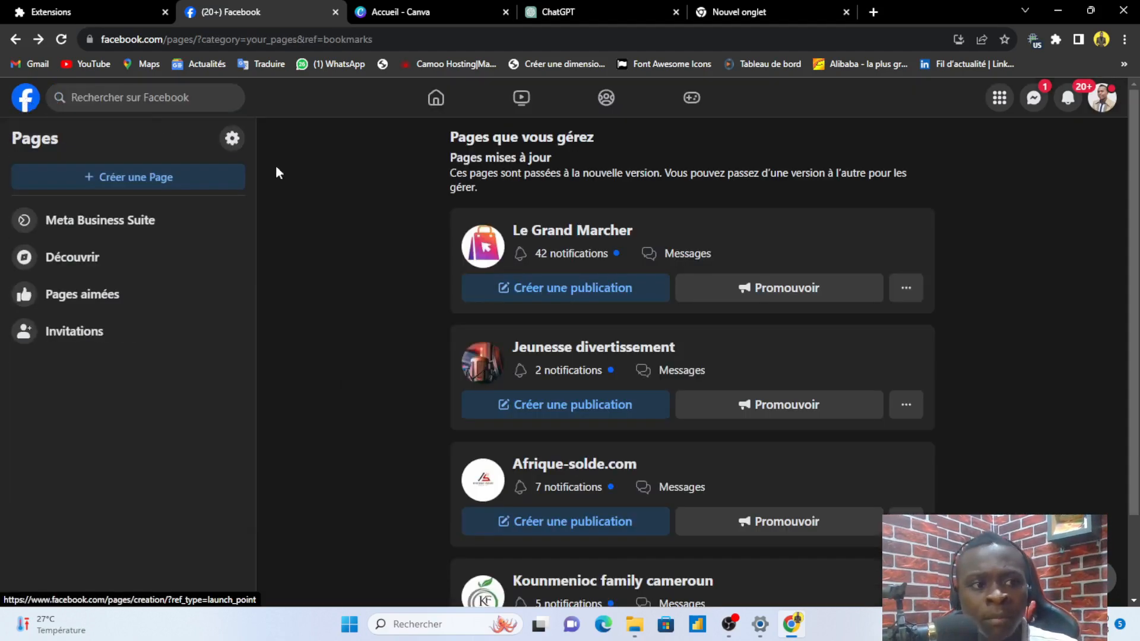
- Start creating a new Facebook Page and enter Tutos as the Page name
click(1000, 98)
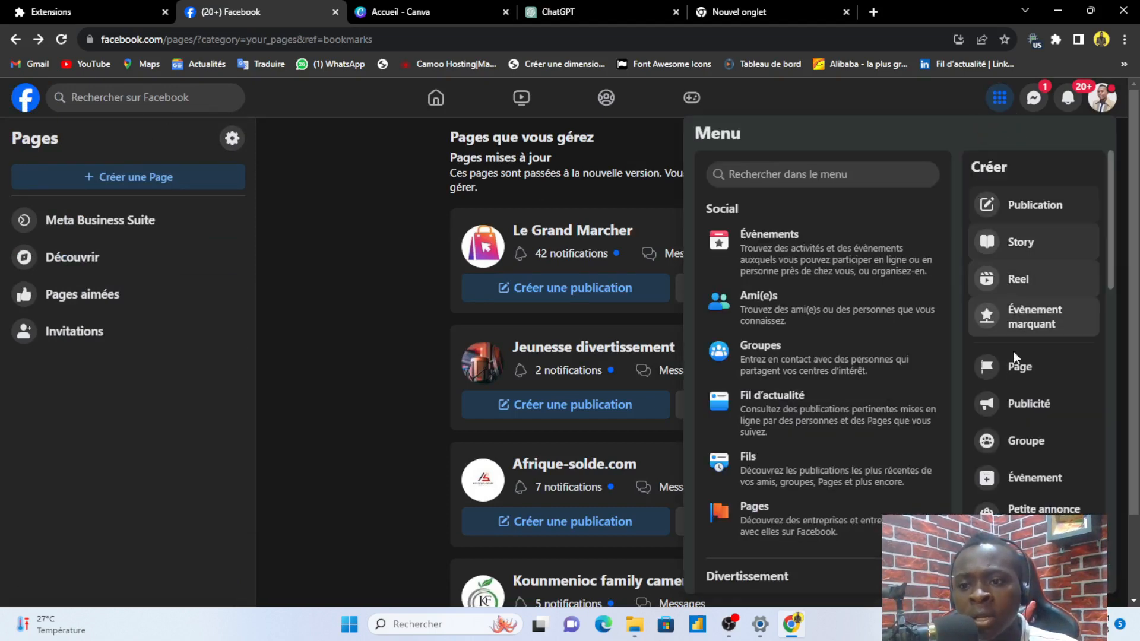
click(1026, 386)
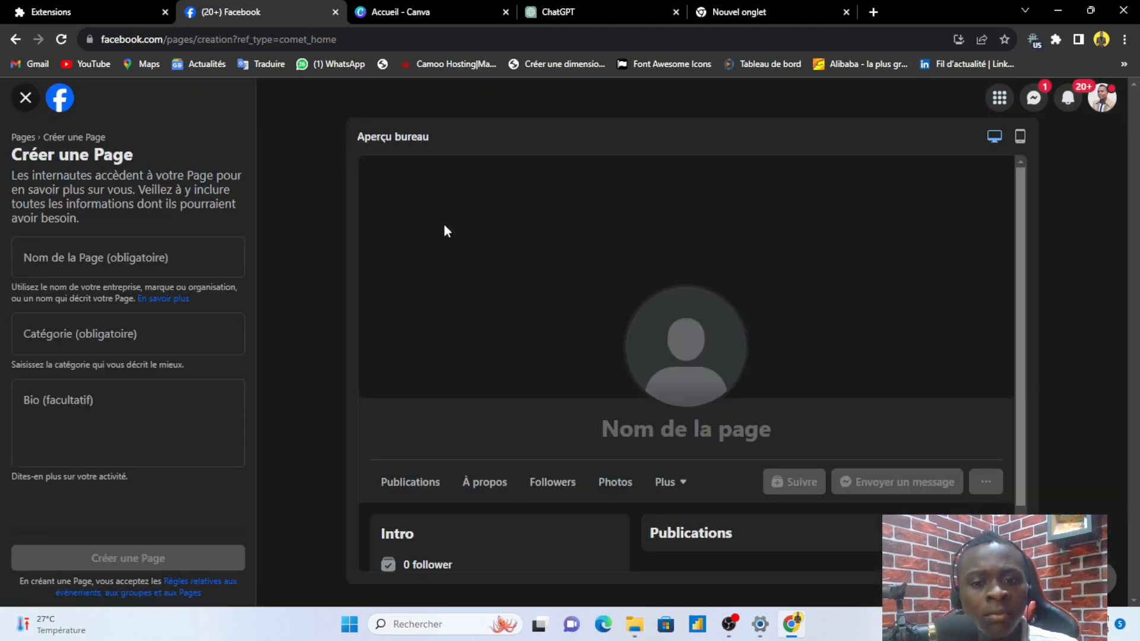
click(155, 345)
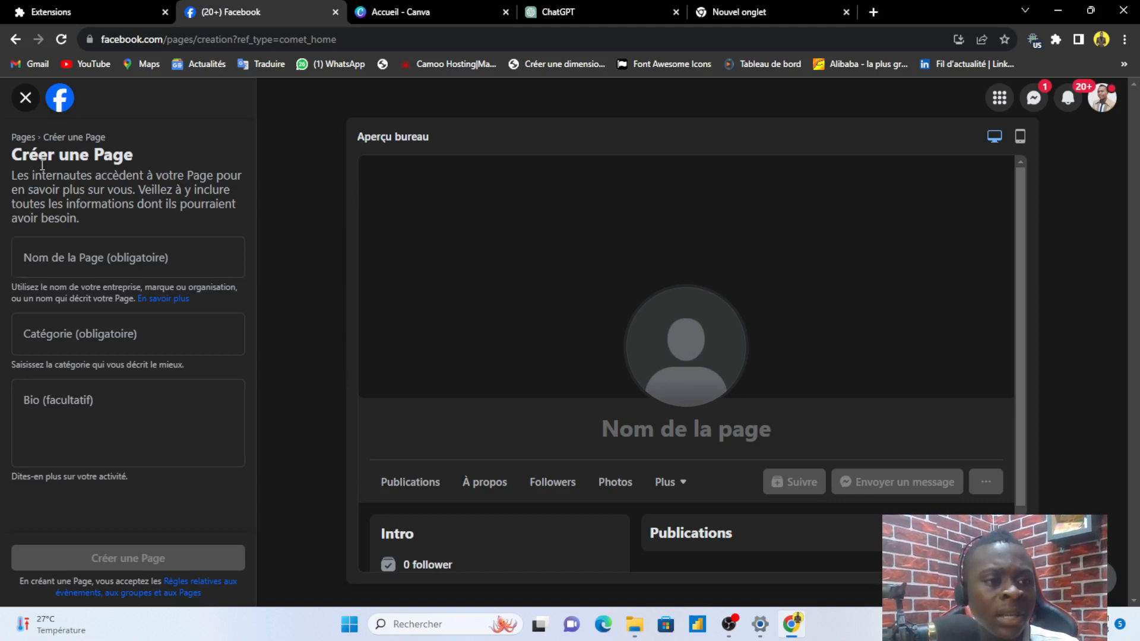
click(117, 258)
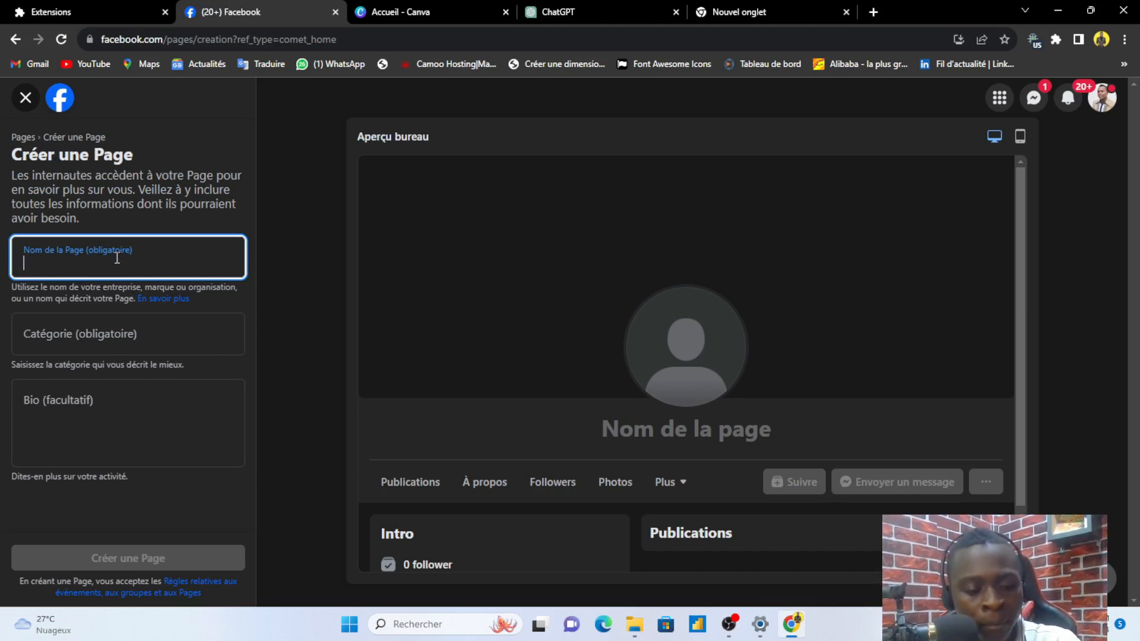
text(Tut)
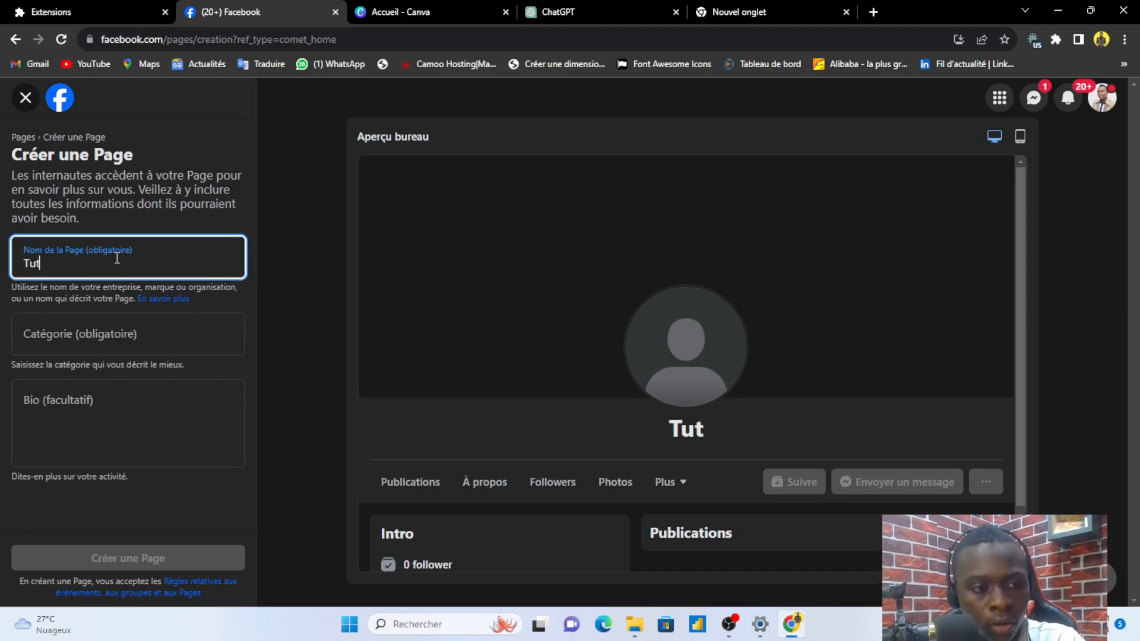
text(os)
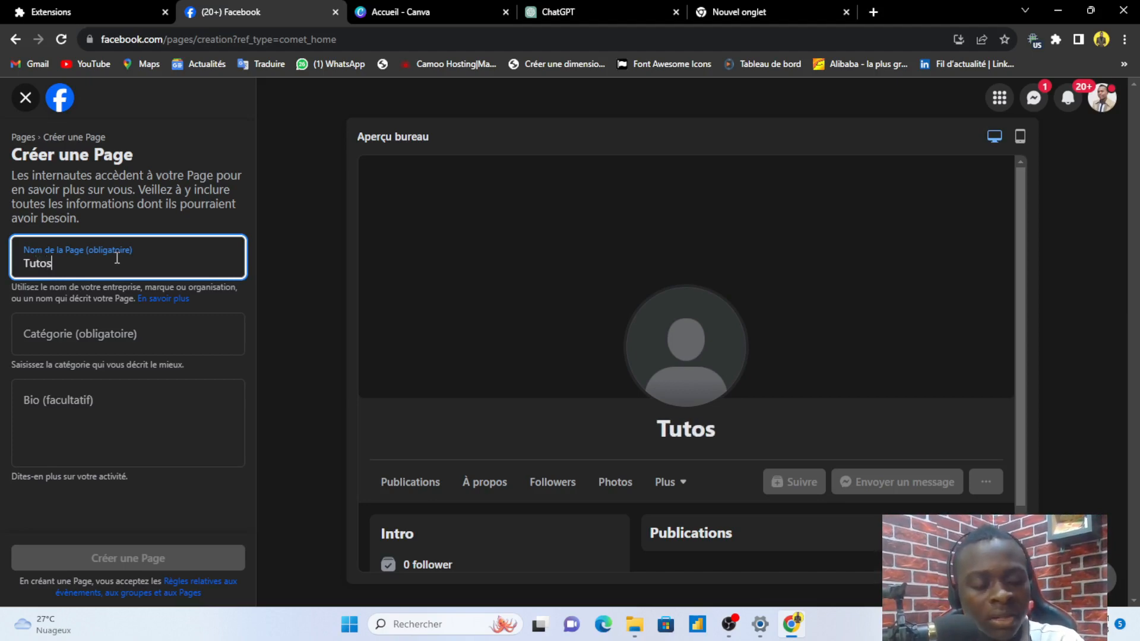
- Set the new Page's category to Entreprise informatique
click(152, 326)
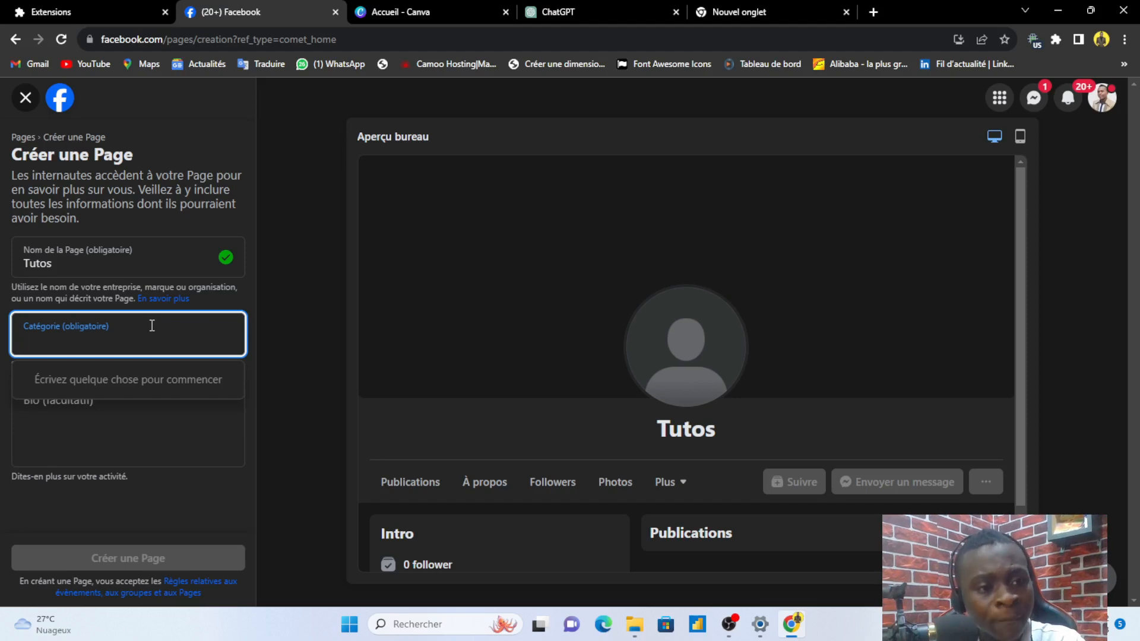
click(131, 263)
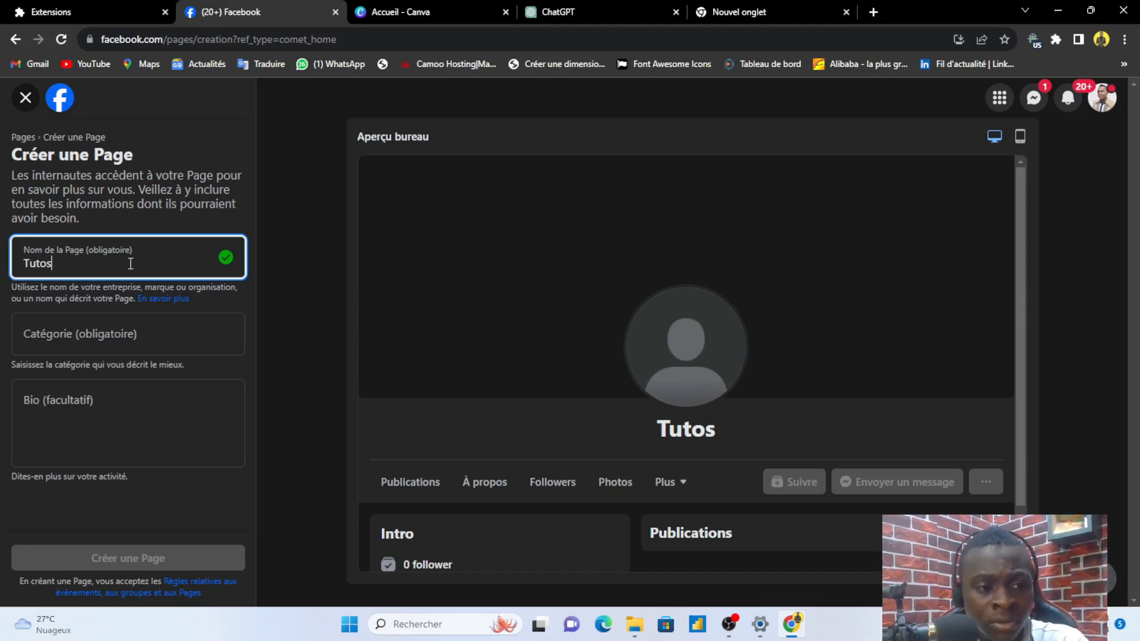
click(139, 346)
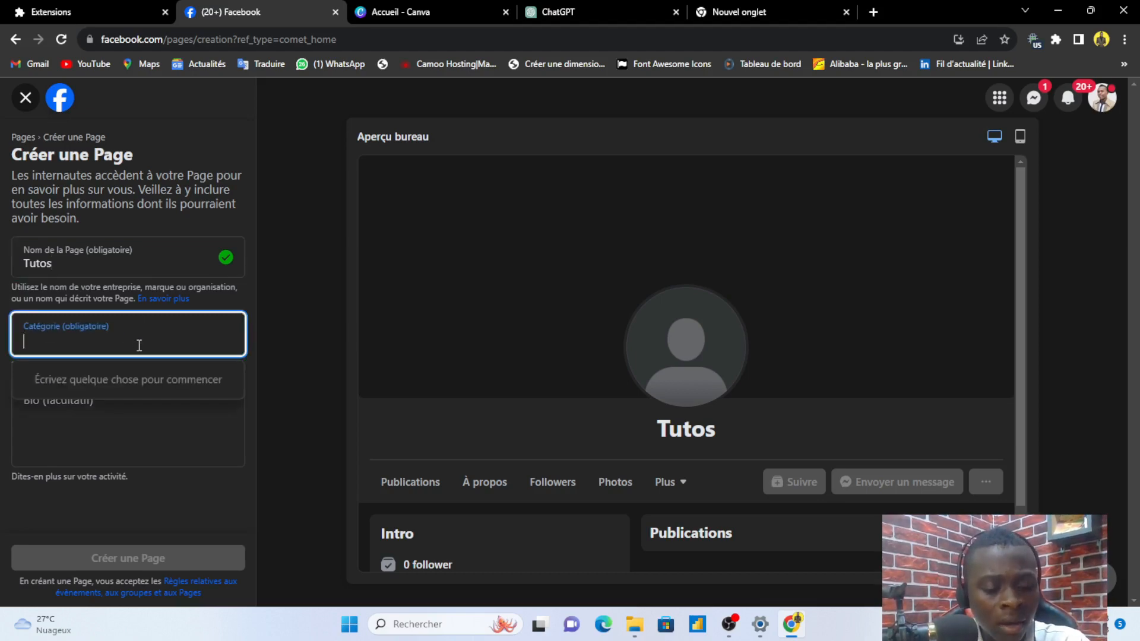
text(en)
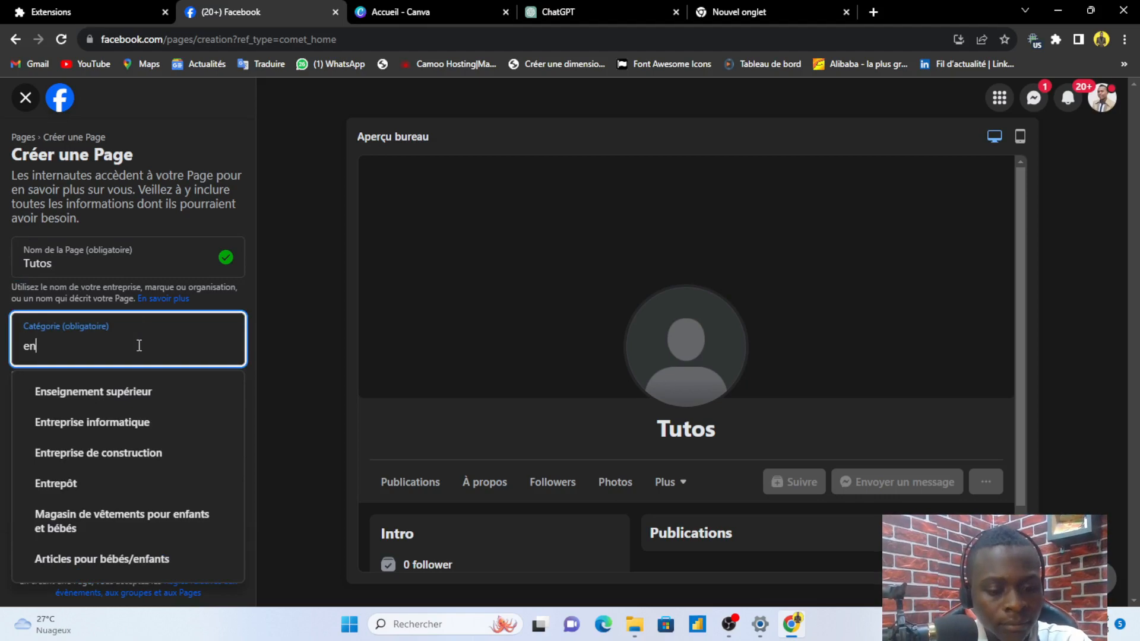
click(119, 422)
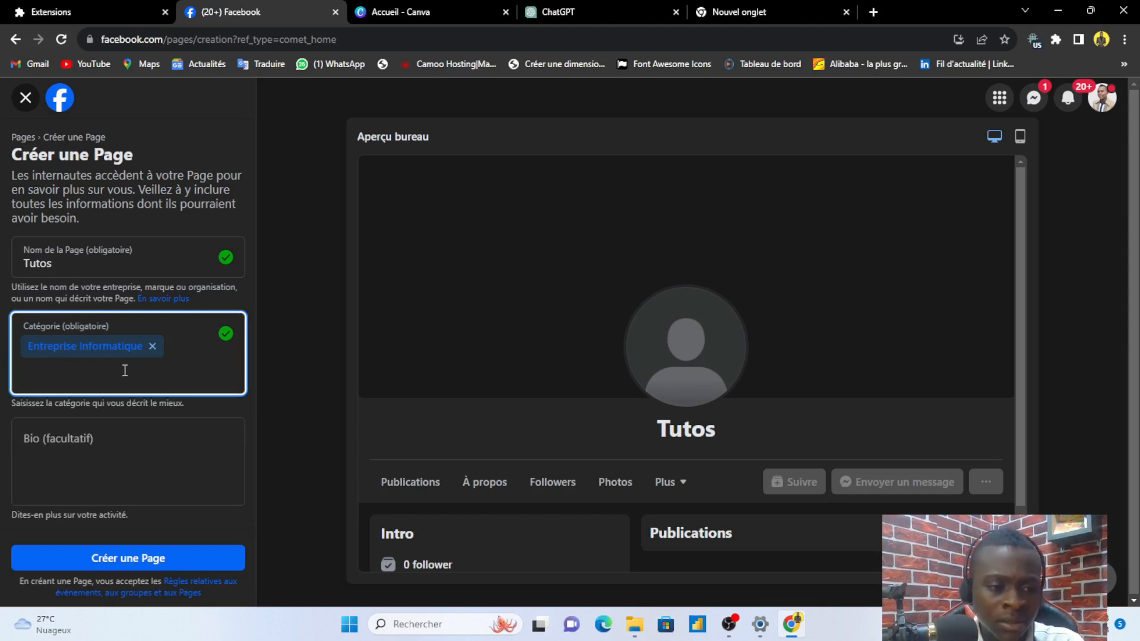
- Switch to ChatGPT and copy the earlier Facebook bio request into a new message in the same conversation
click(141, 447)
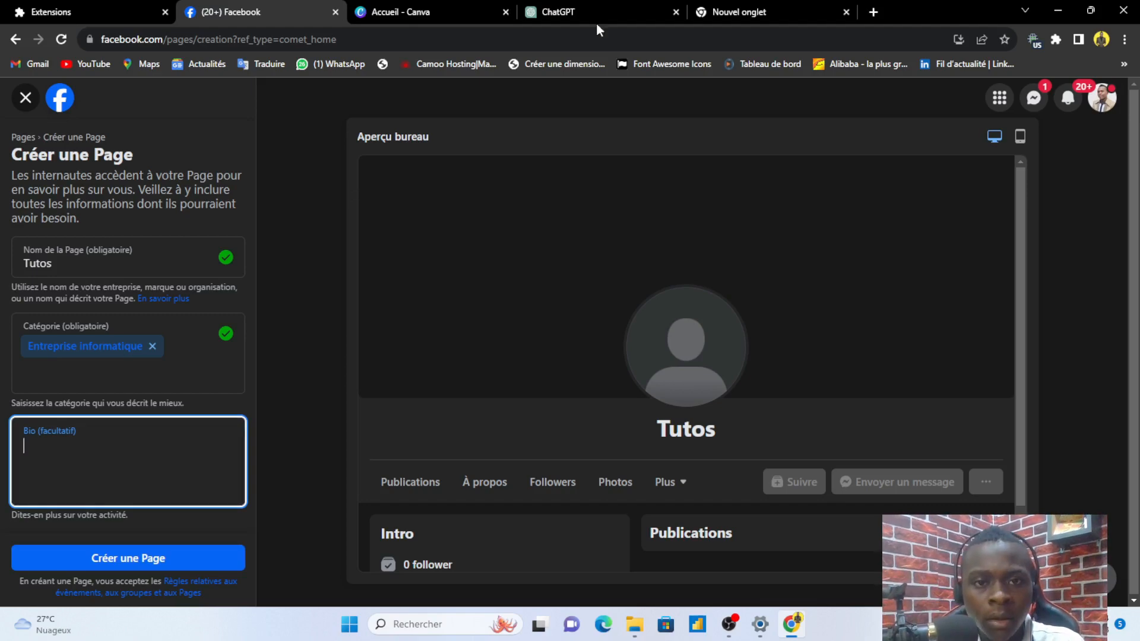
click(618, 9)
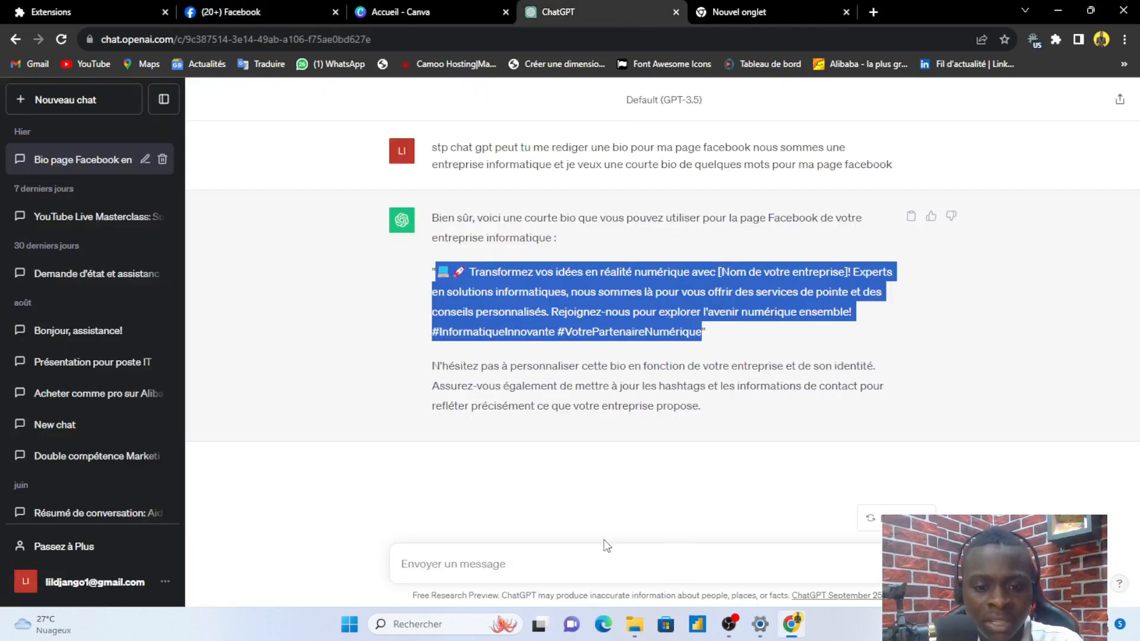
click(602, 572)
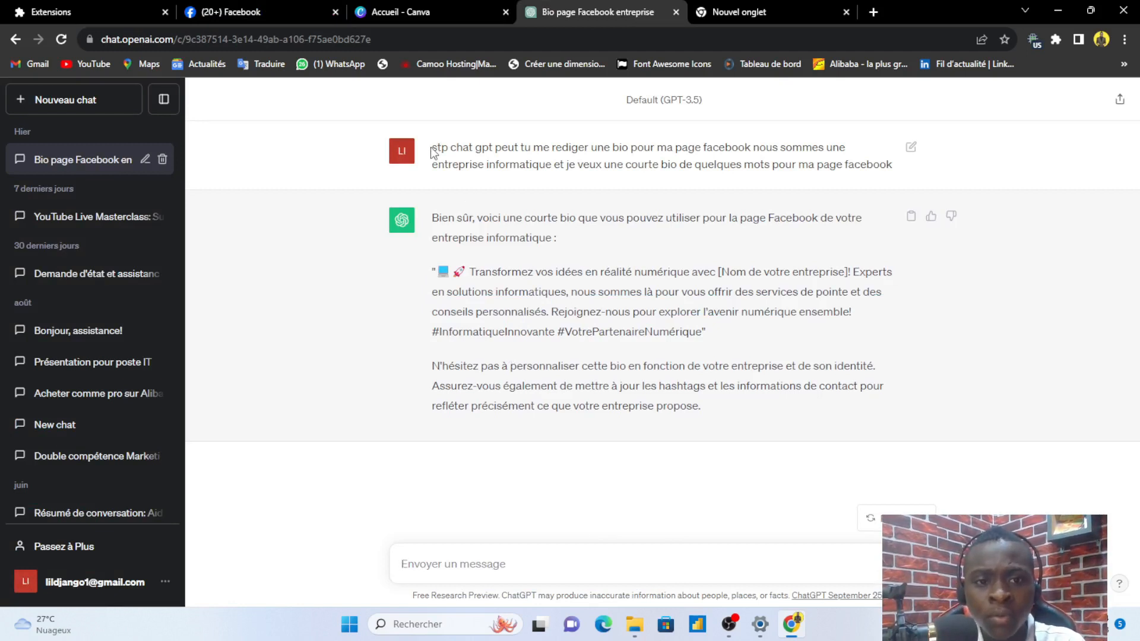
drag(434, 144, 901, 181)
key(ctrl+c)
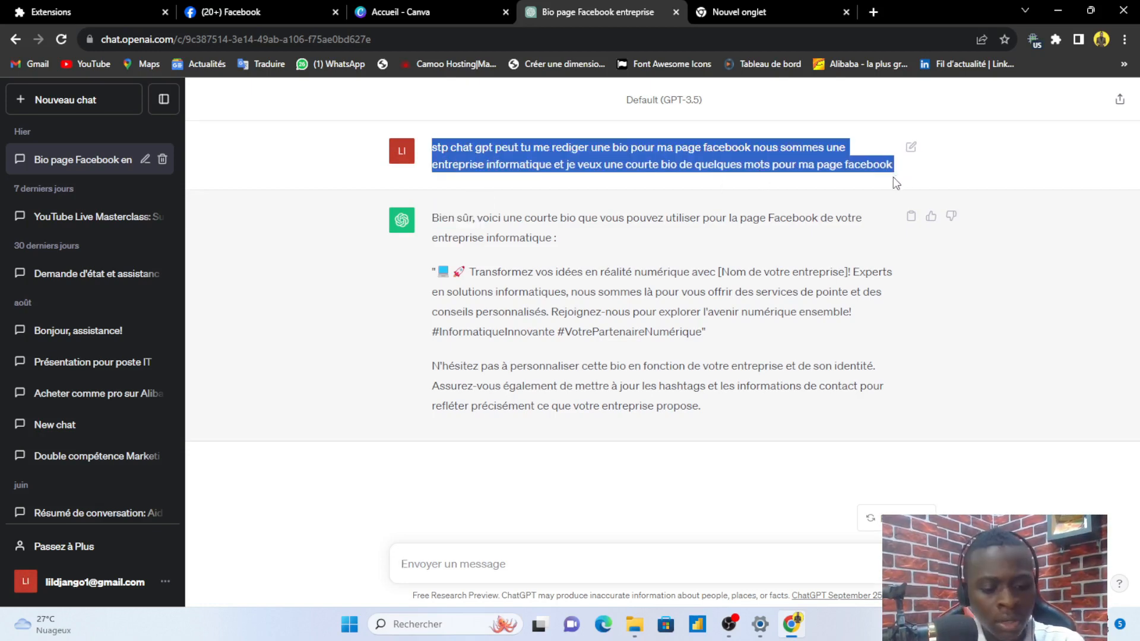
click(739, 558)
key(ctrl+v)
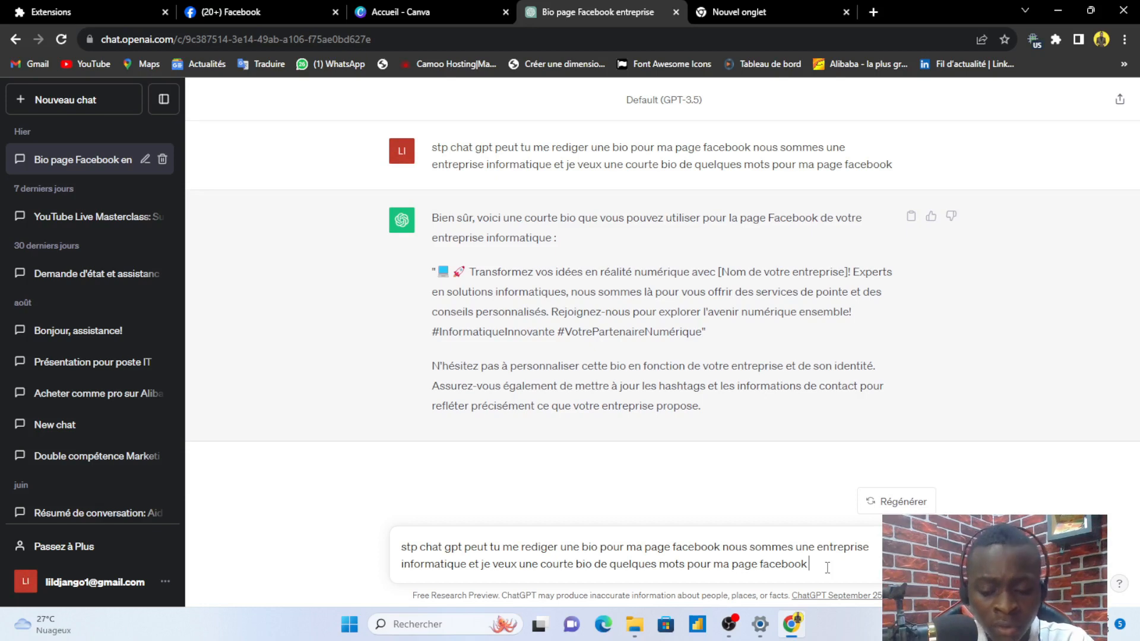
- Add ". le nom de la page c'est Tutos" to the end of the prompt and send it
text(le)
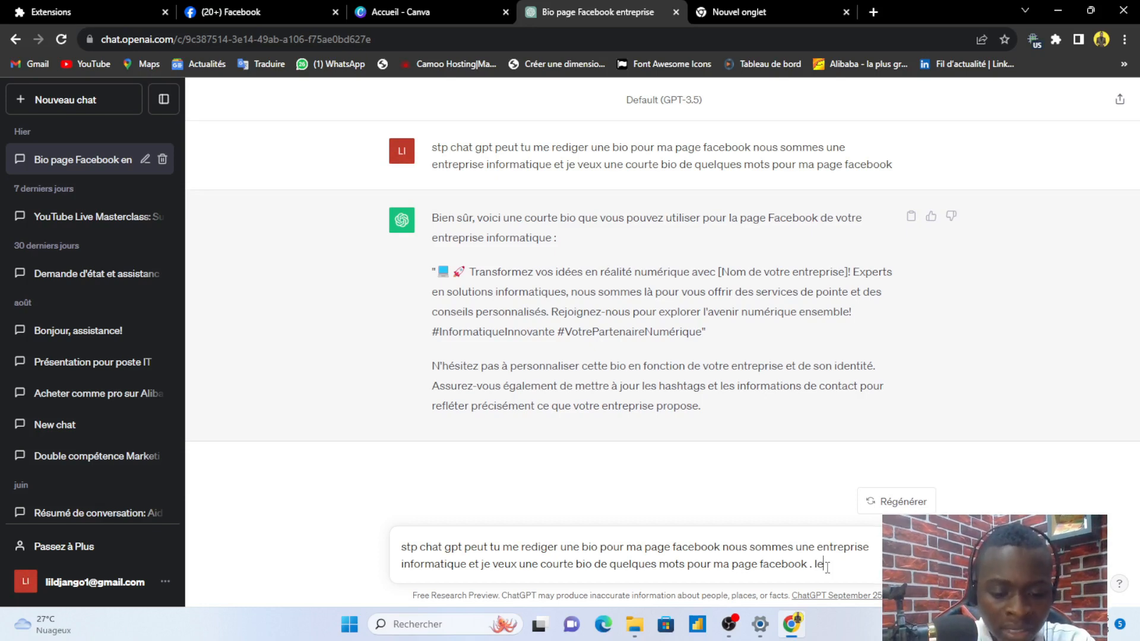
text( nom )
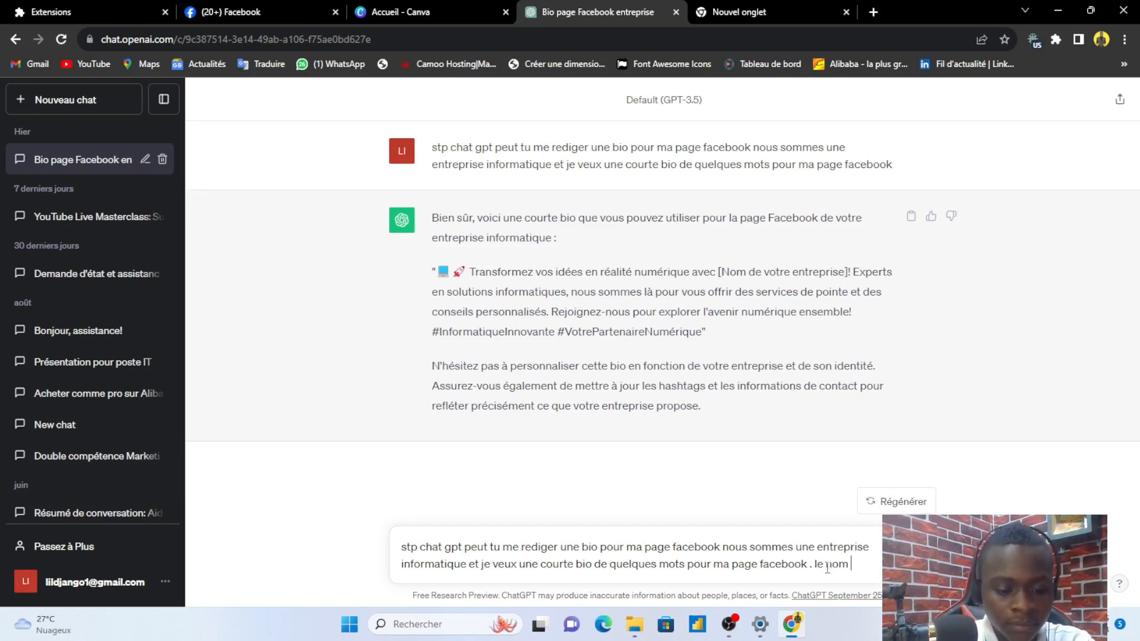
text(de la a)
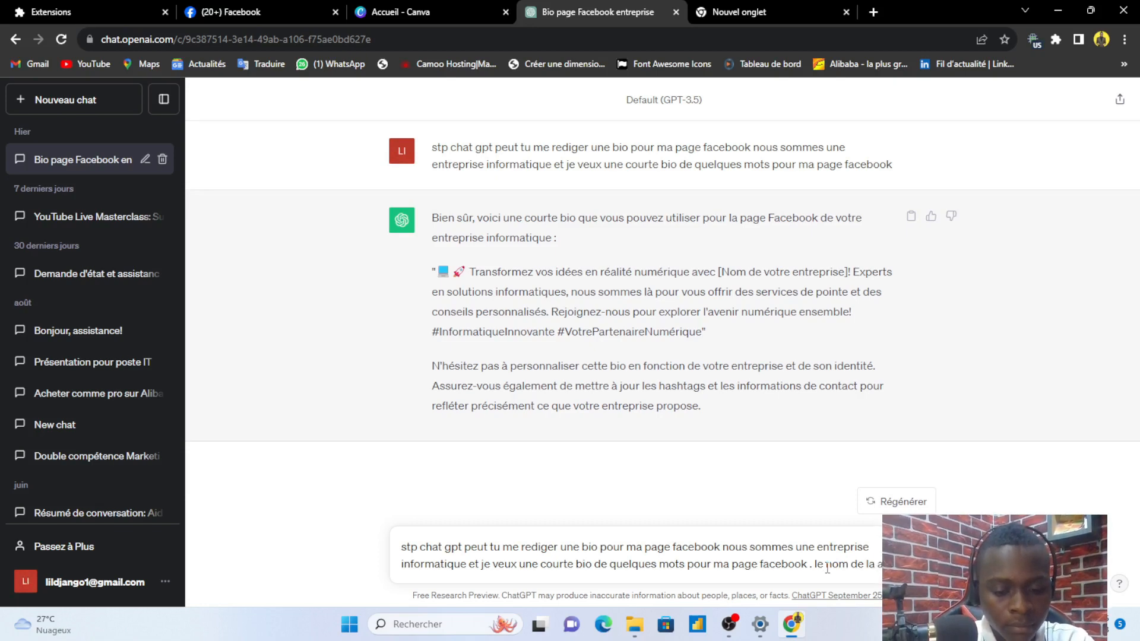
key(BackSpace)
text(page )
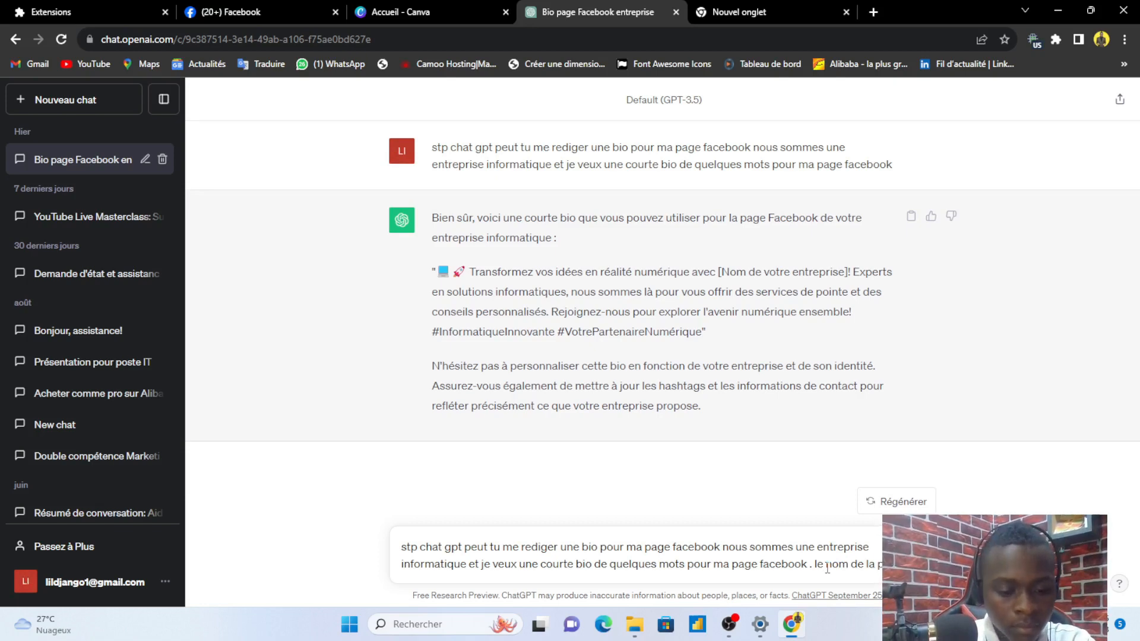
text(c)
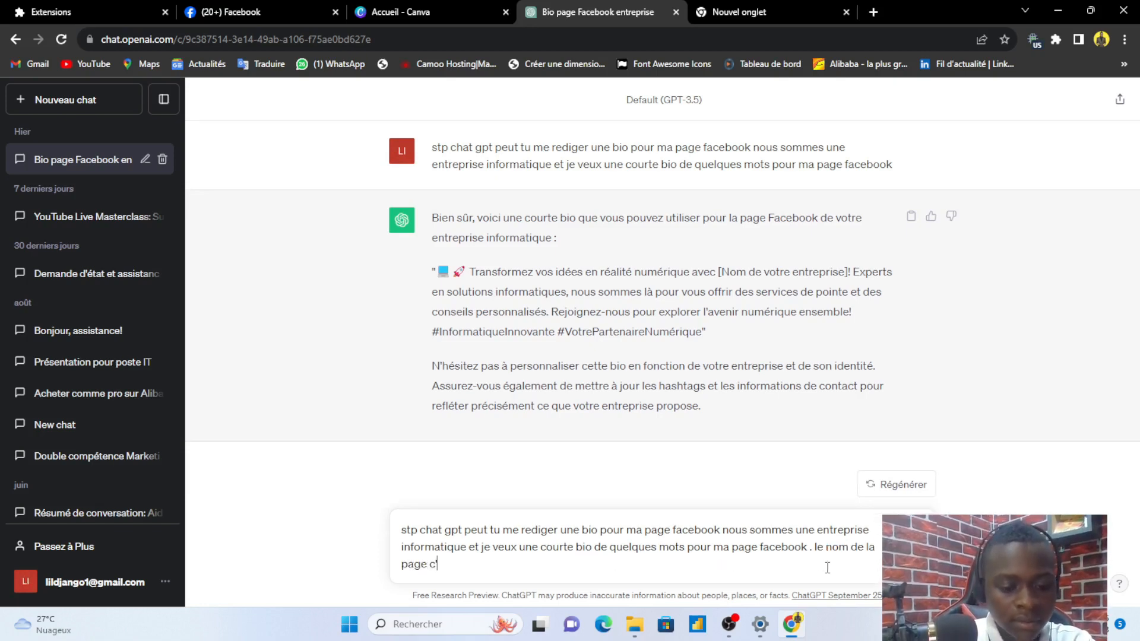
text('est T)
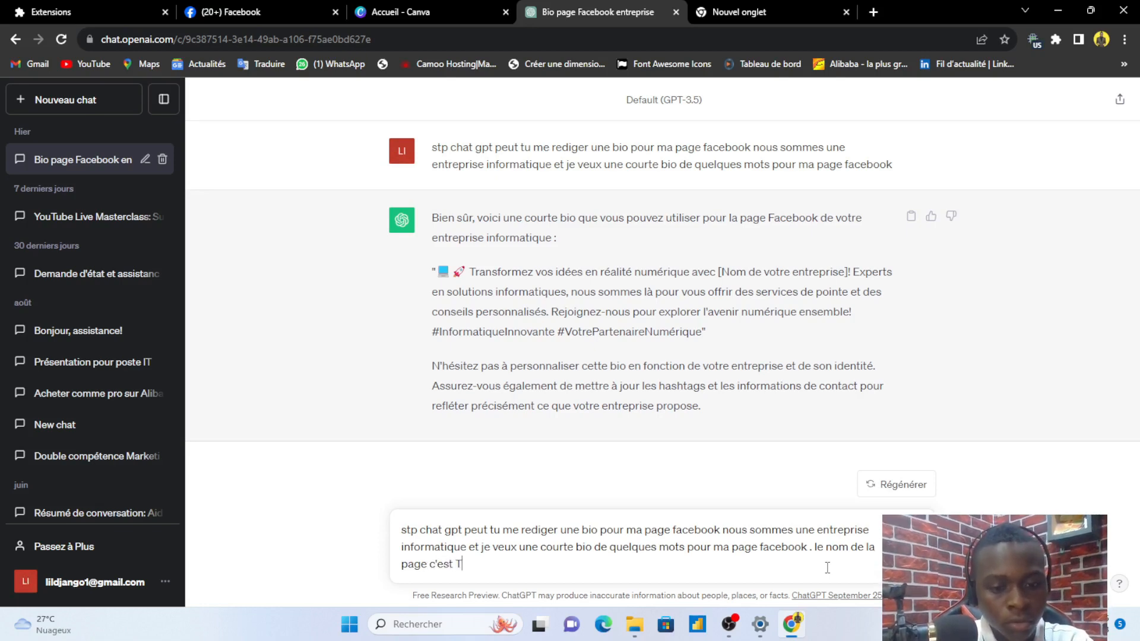
text(utos)
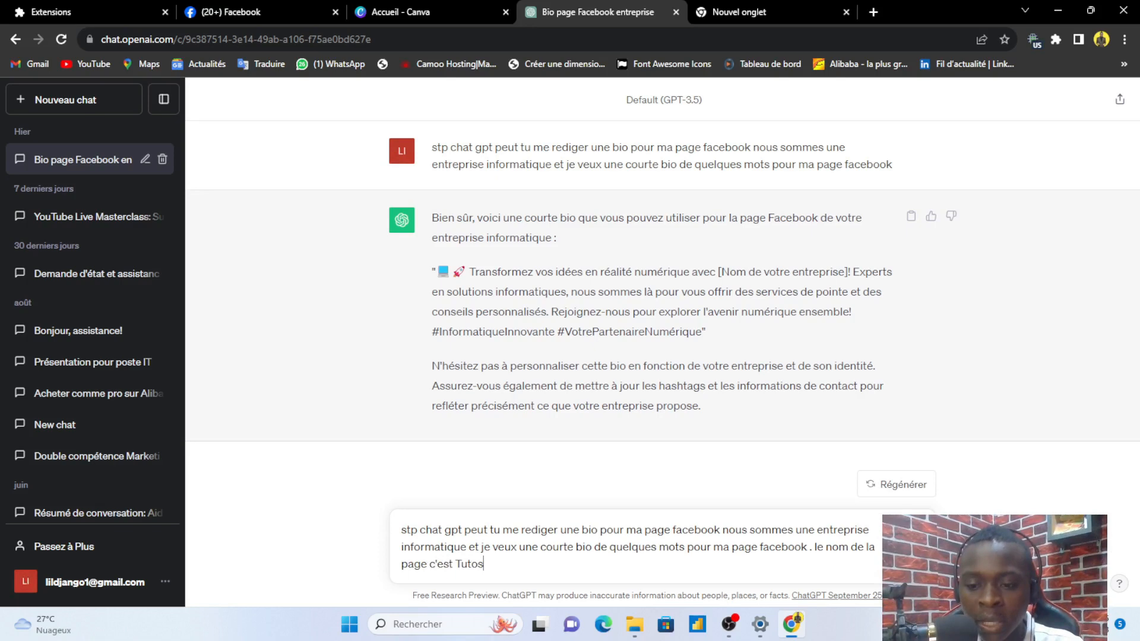
click(918, 564)
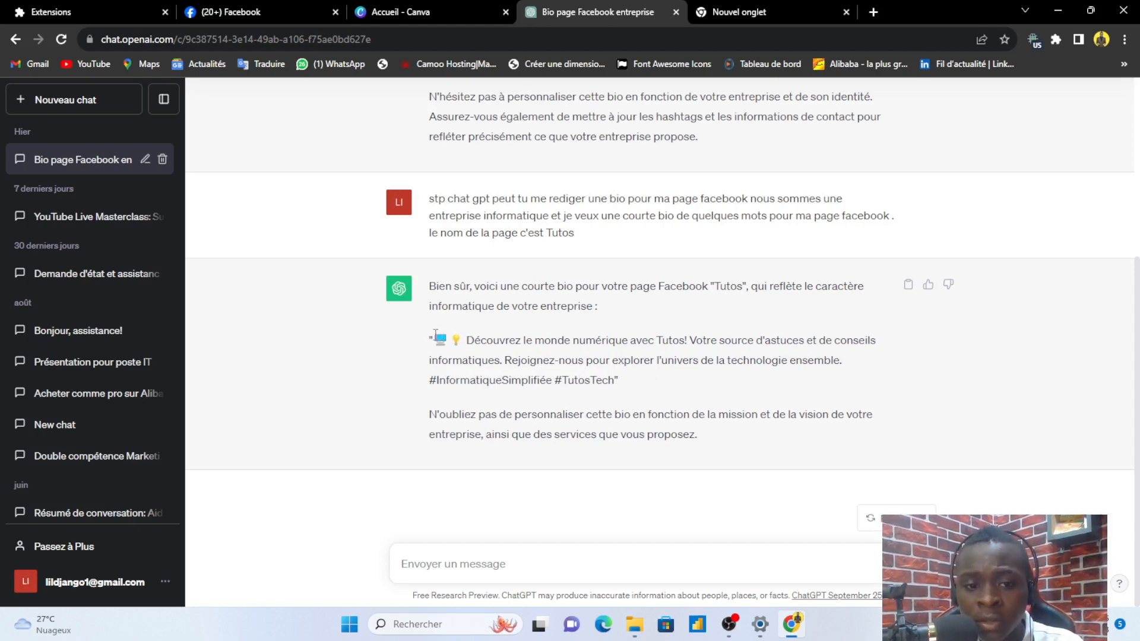
- Copy the generated bio beginning "Découvrez le monde numérique avec Tutos!" from ChatGPT into the Bio field of the new Facebook Page
drag(433, 336, 616, 380)
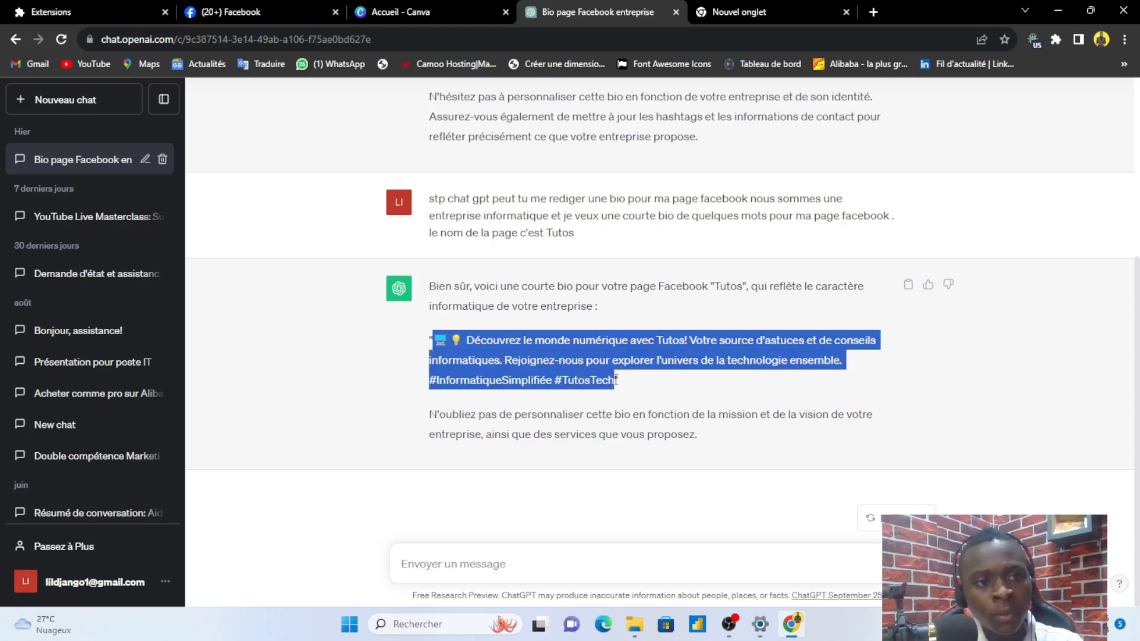
click(301, 7)
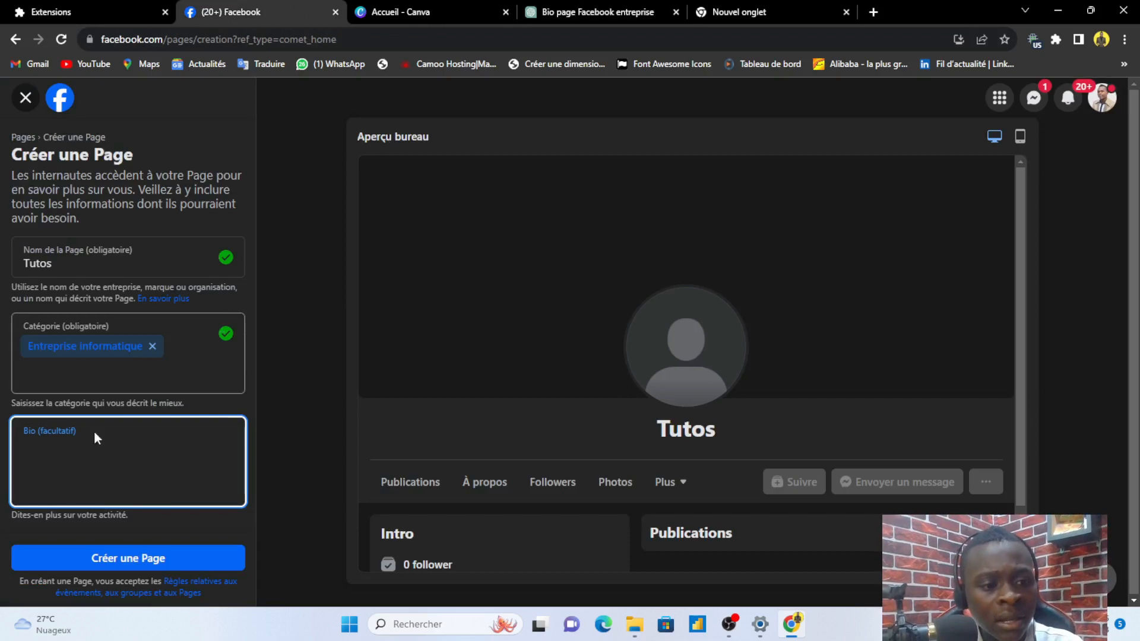
click(48, 443)
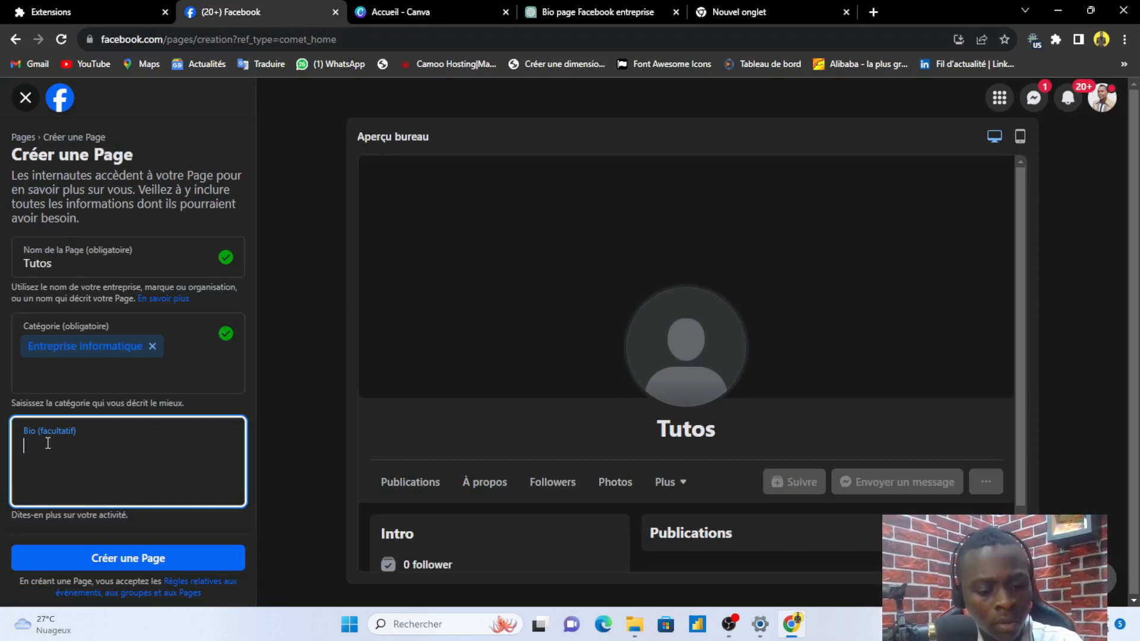
text(💻 💡 Découvrez le monde numérique avec Tutos! Votre source d'astuces et de conseils informatiques. R)
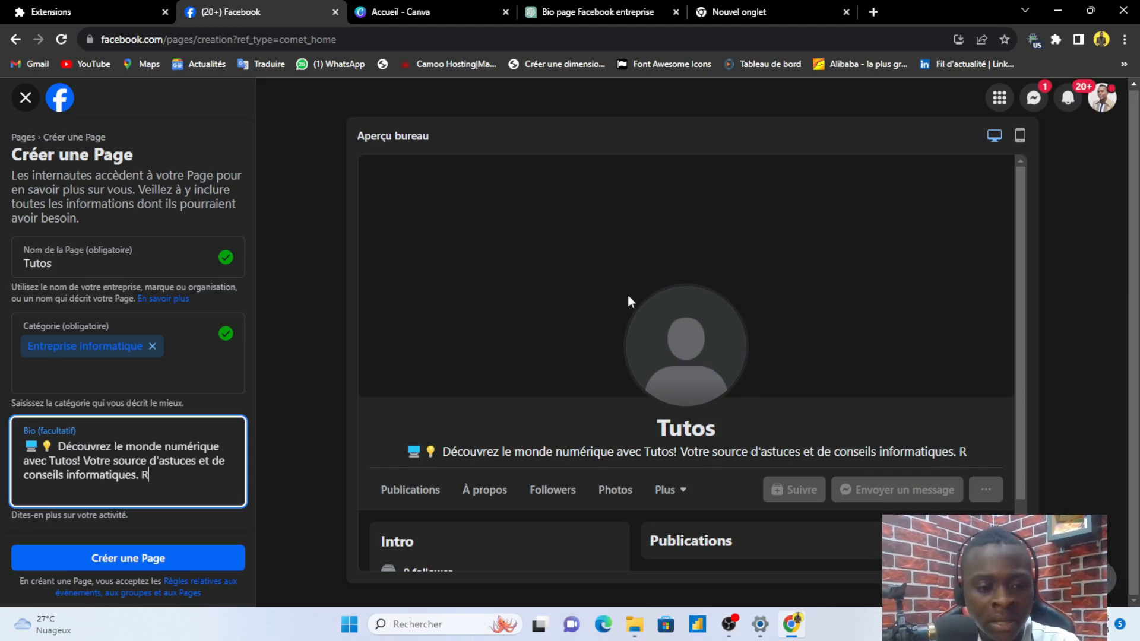
click(107, 567)
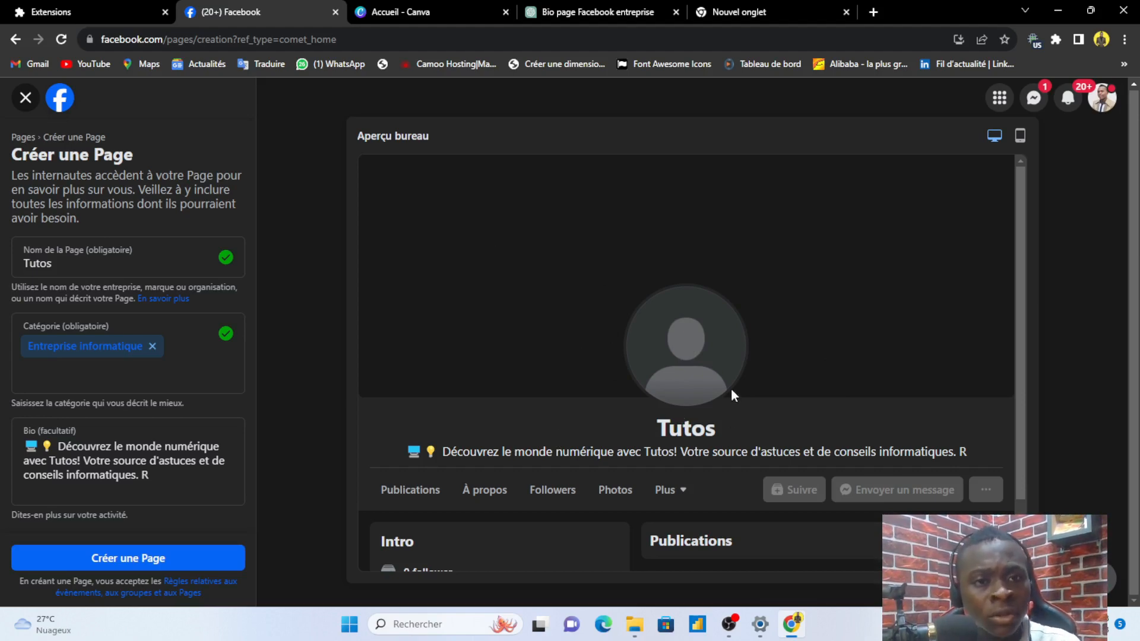
- Switch to Canva and search its templates for "photo de couverture facebook"
click(438, 5)
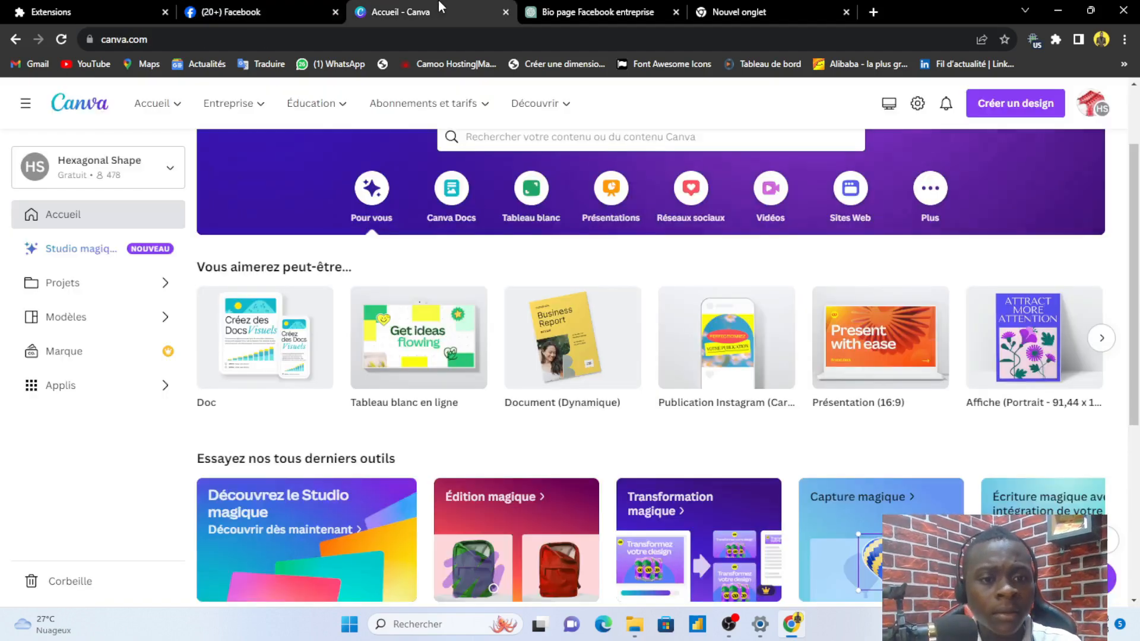
scroll(1136, 181, up, 2)
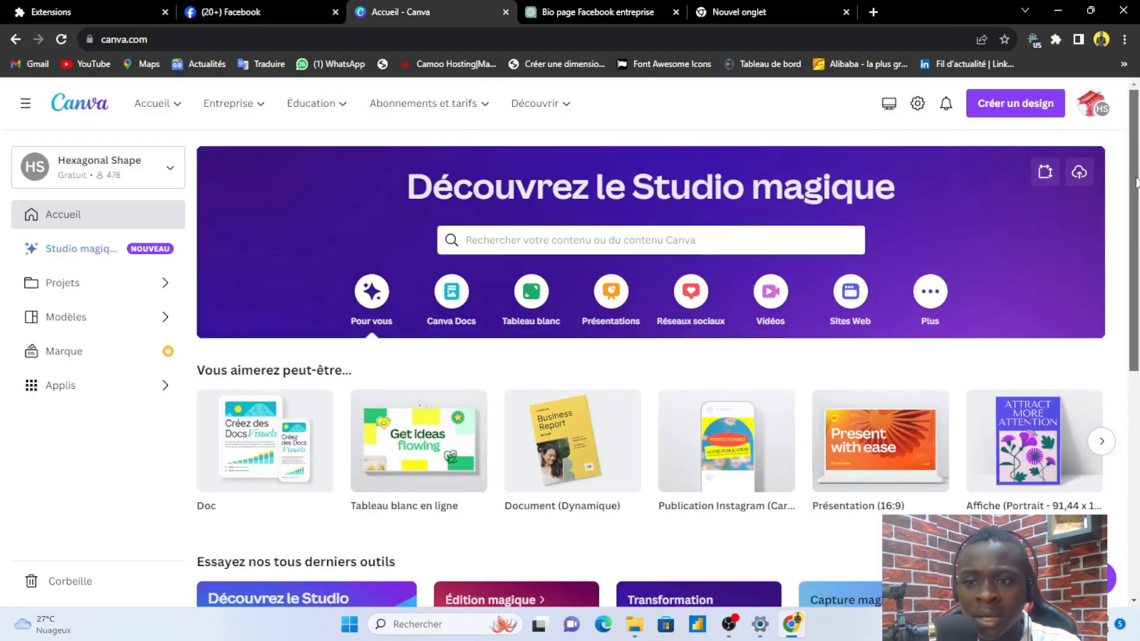
click(649, 239)
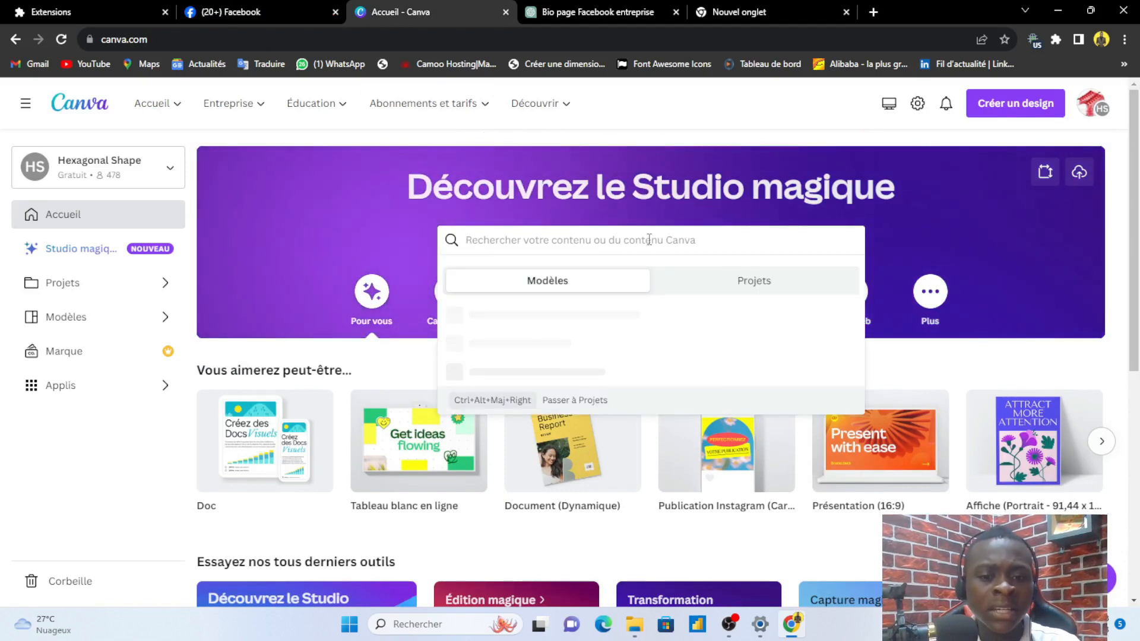
text(p)
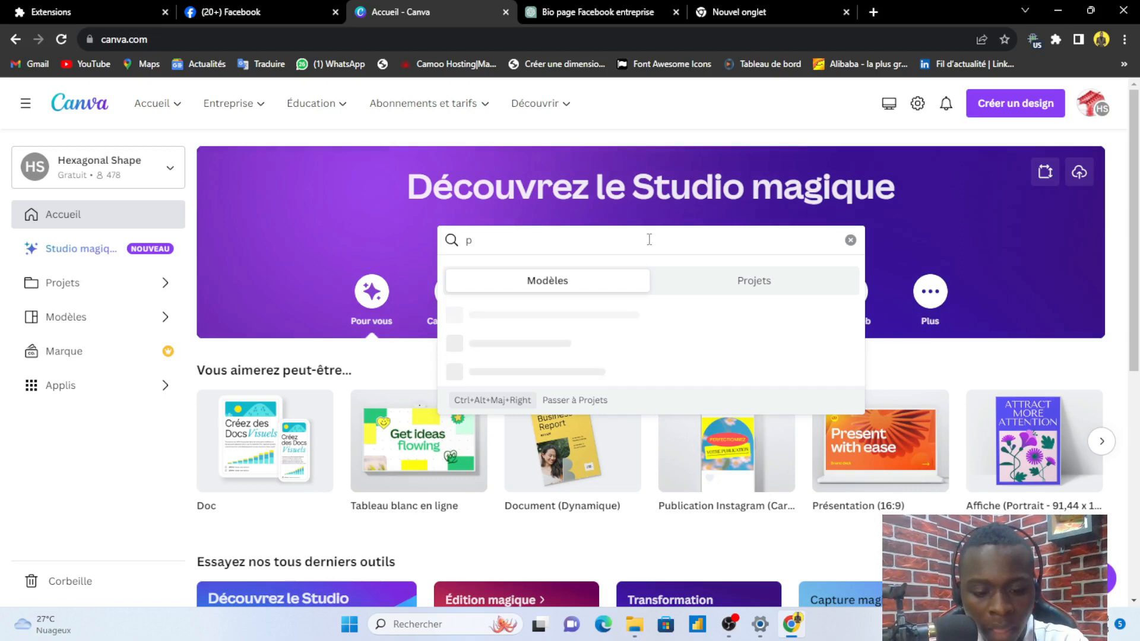
text(hoto)
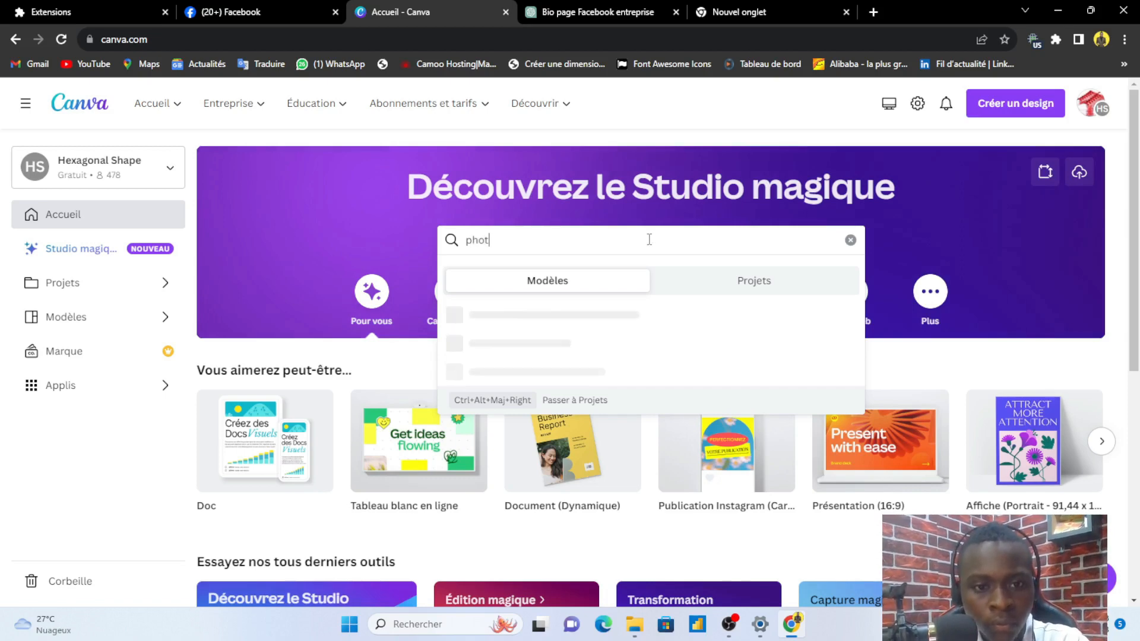
text( de couverture facebook)
key(Return)
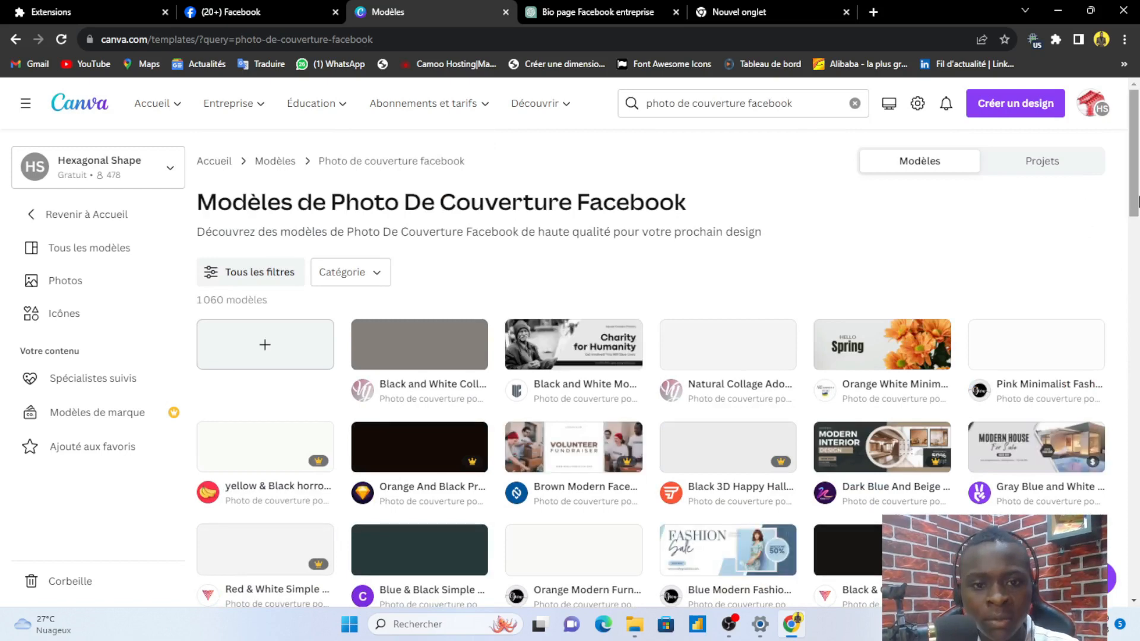
- Browse the cover templates and open "Blue Modern Fashion Sale Facebook Fundraiser Cover Photo" for customizing
drag(1138, 181, 1138, 300)
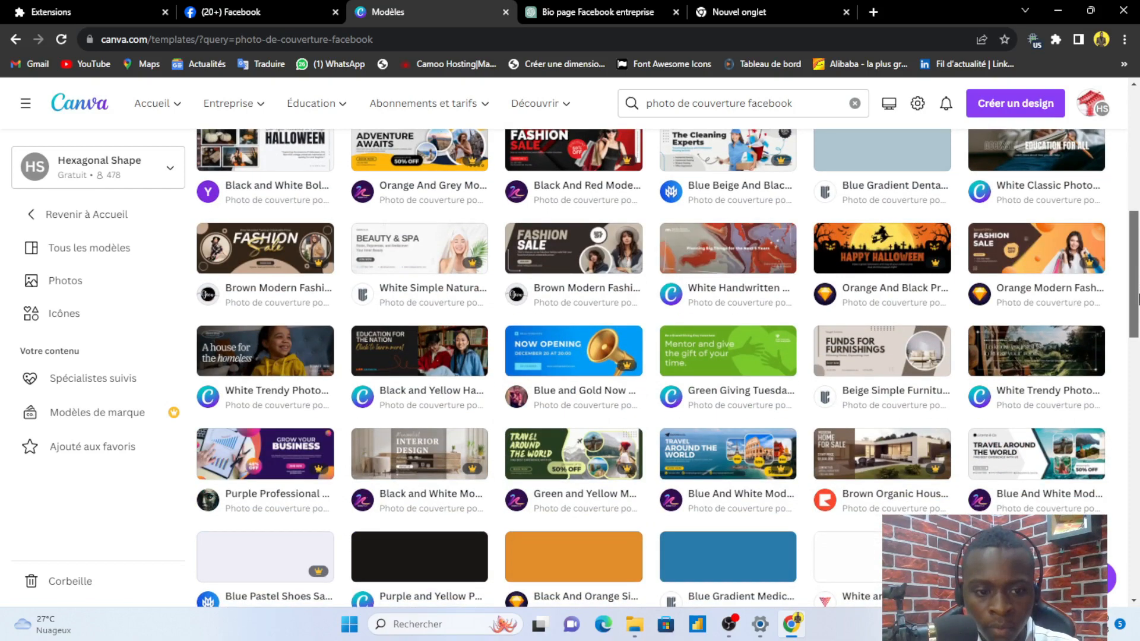
drag(1138, 299, 1085, 206)
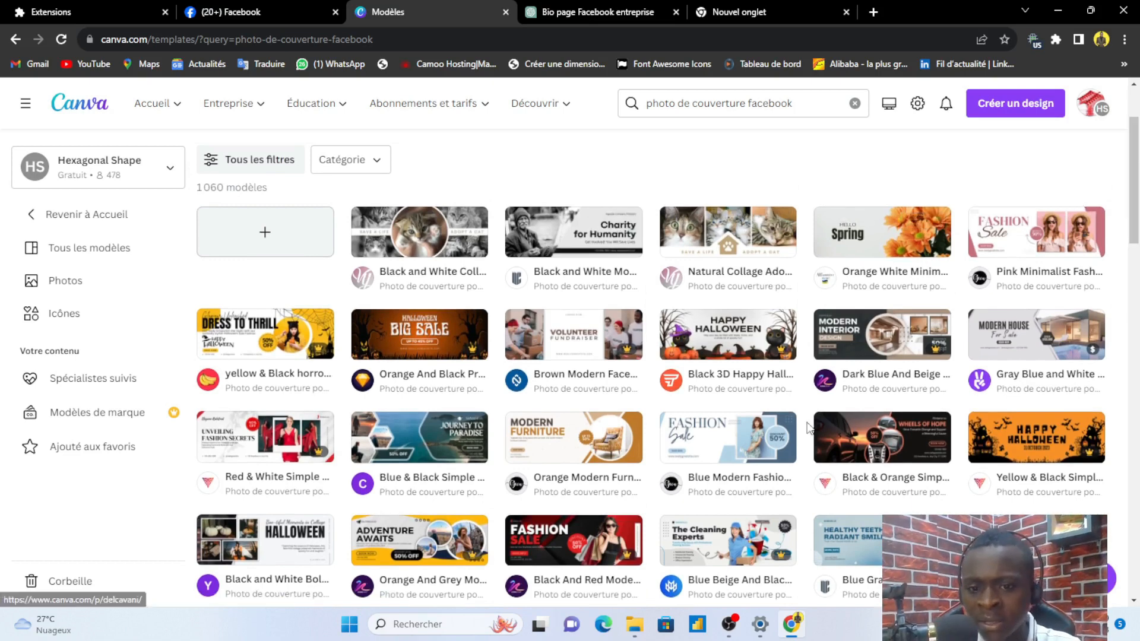
click(724, 437)
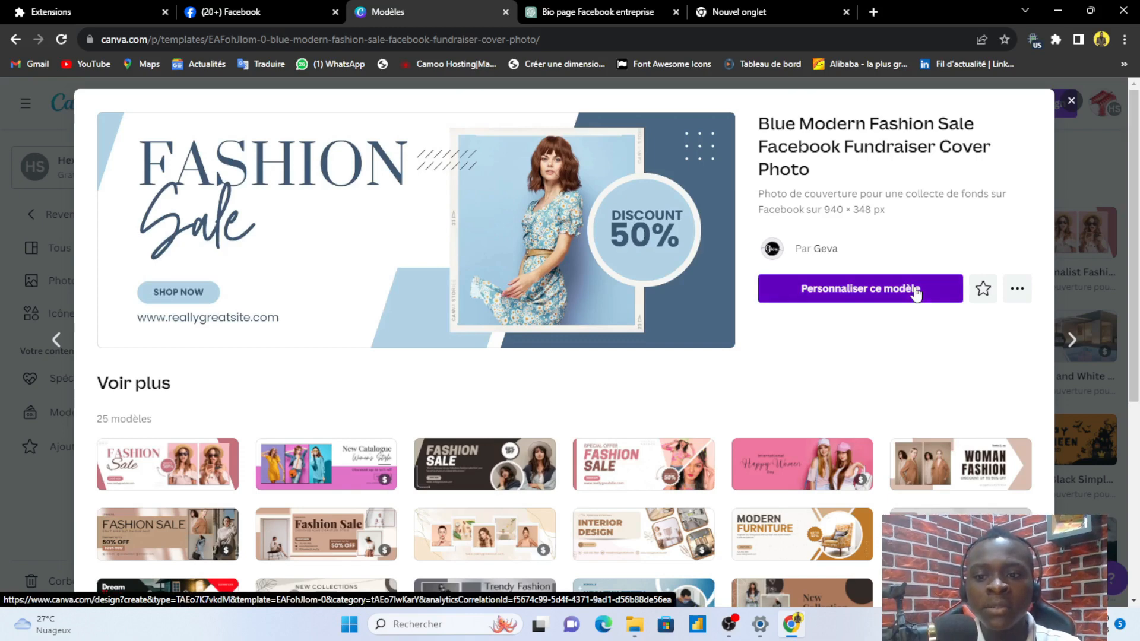
click(917, 290)
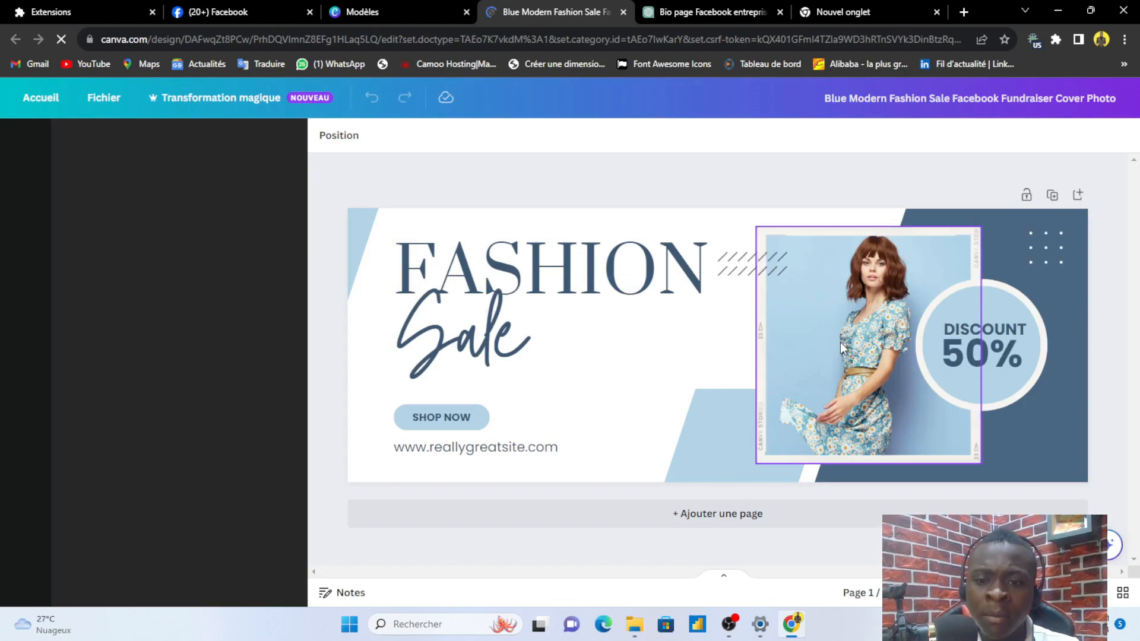
- Replace the heading FASHION with TUTOS and delete the script word "Sale" beneath it
click(518, 256)
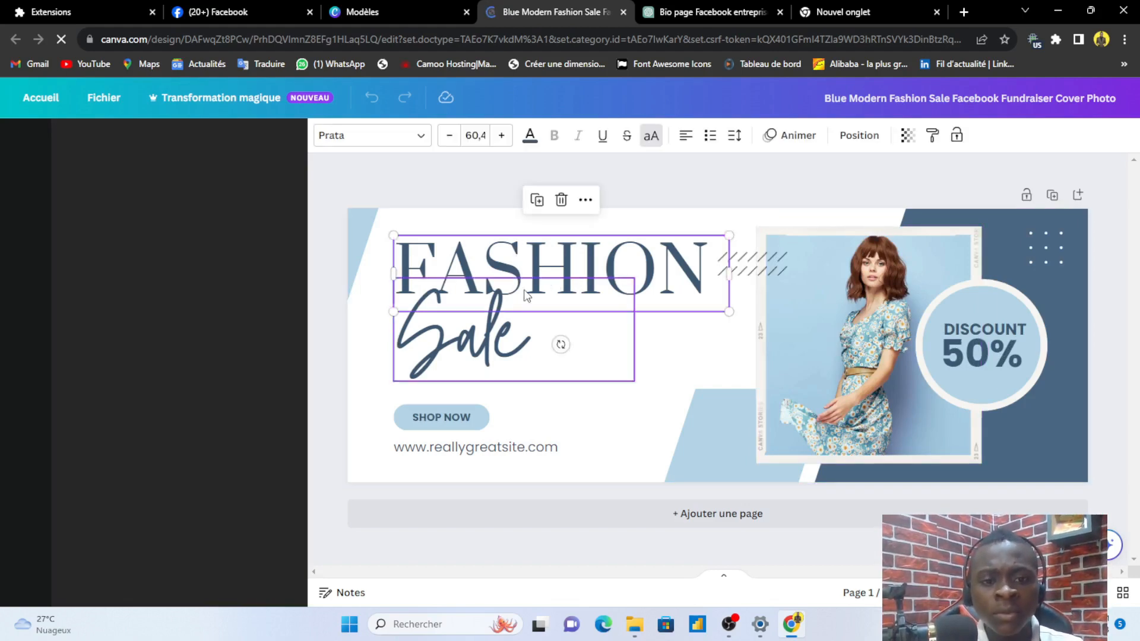
double_click(525, 261)
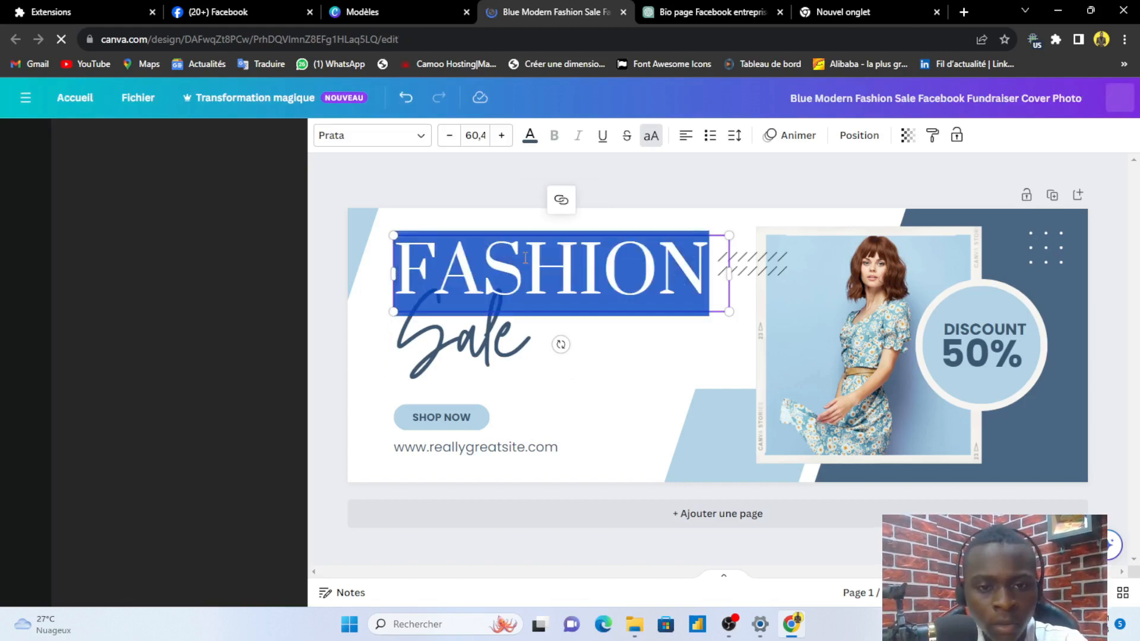
text(T)
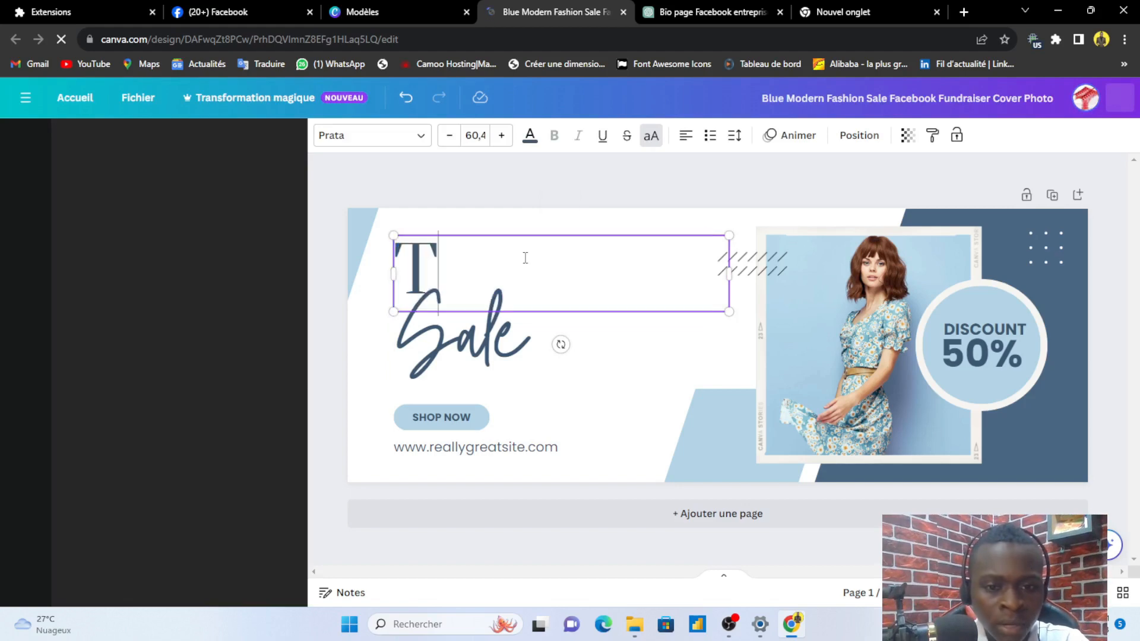
text(U)
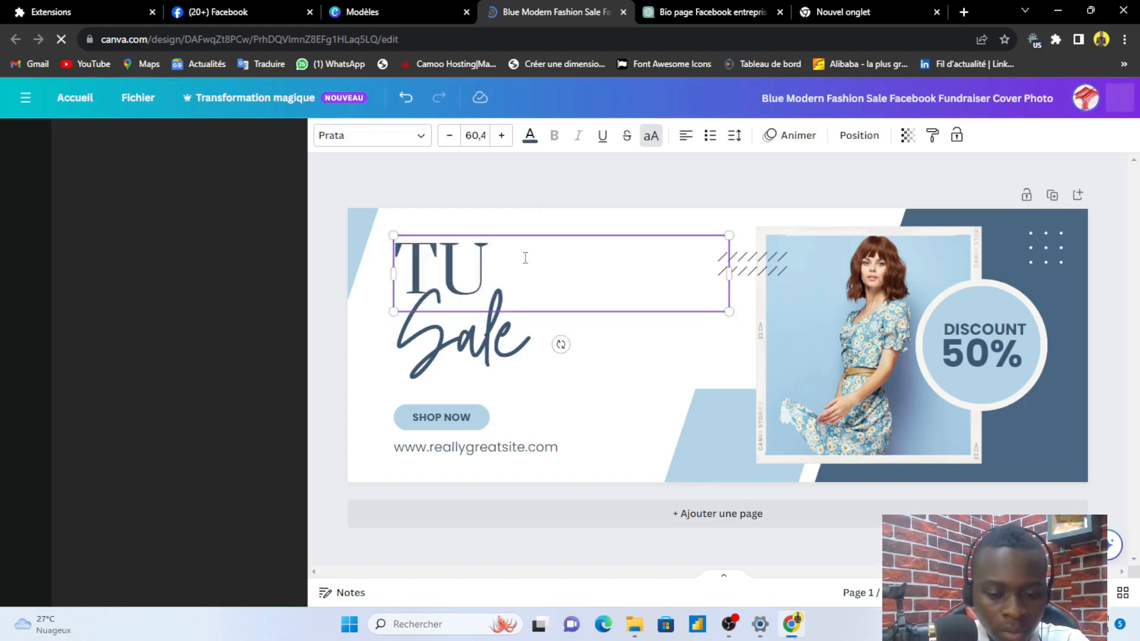
text(TOS)
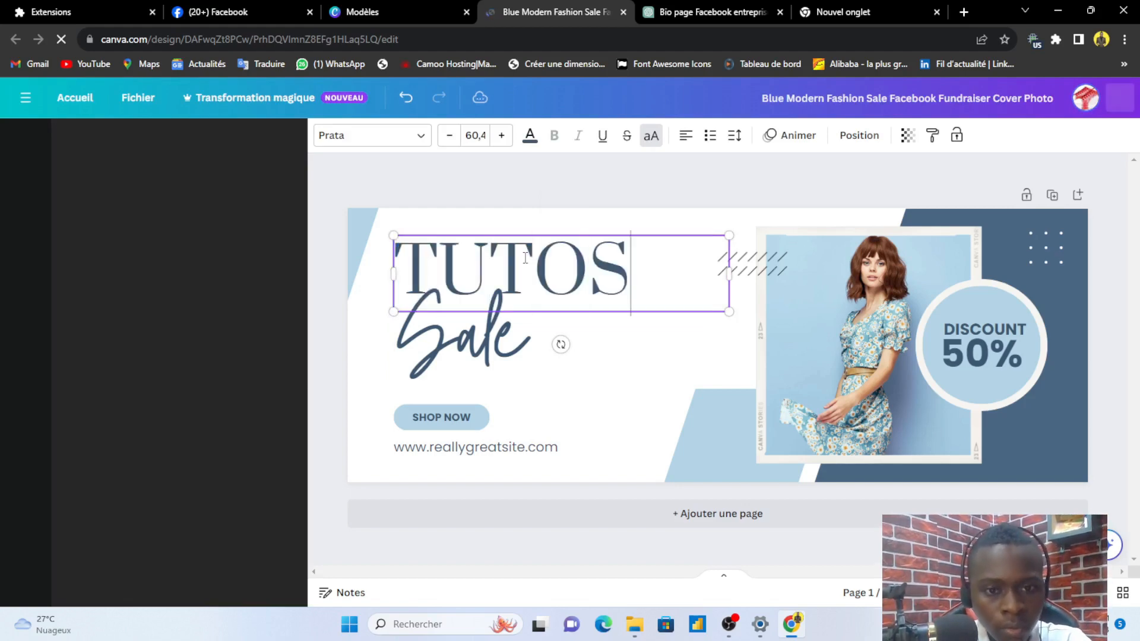
click(494, 339)
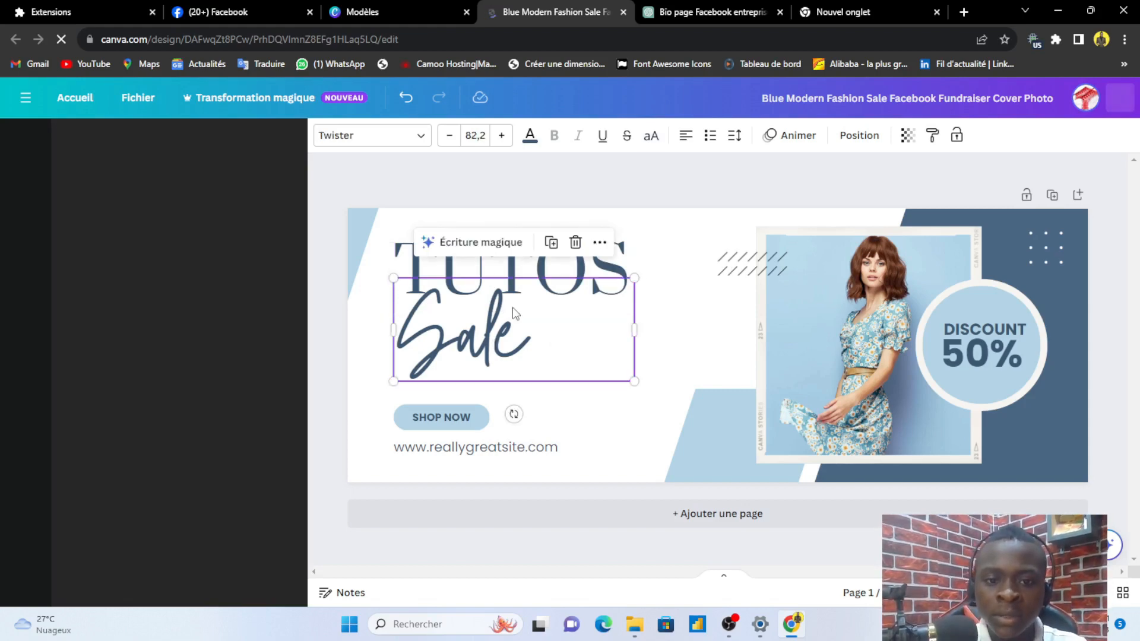
click(576, 243)
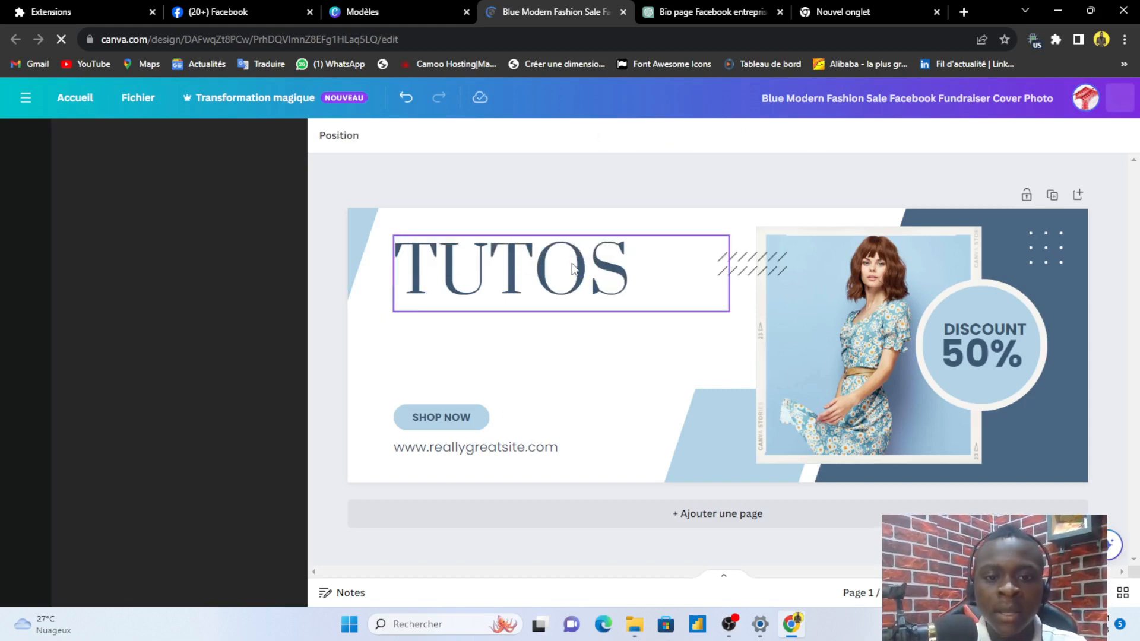
double_click(474, 449)
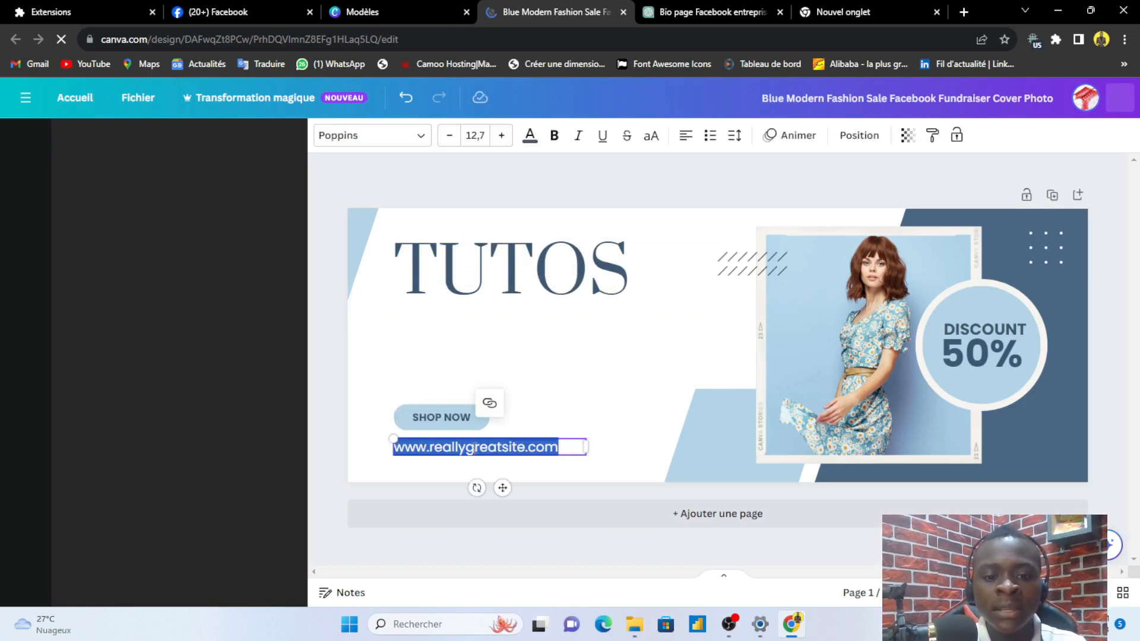
click(475, 448)
drag(526, 448, 434, 445)
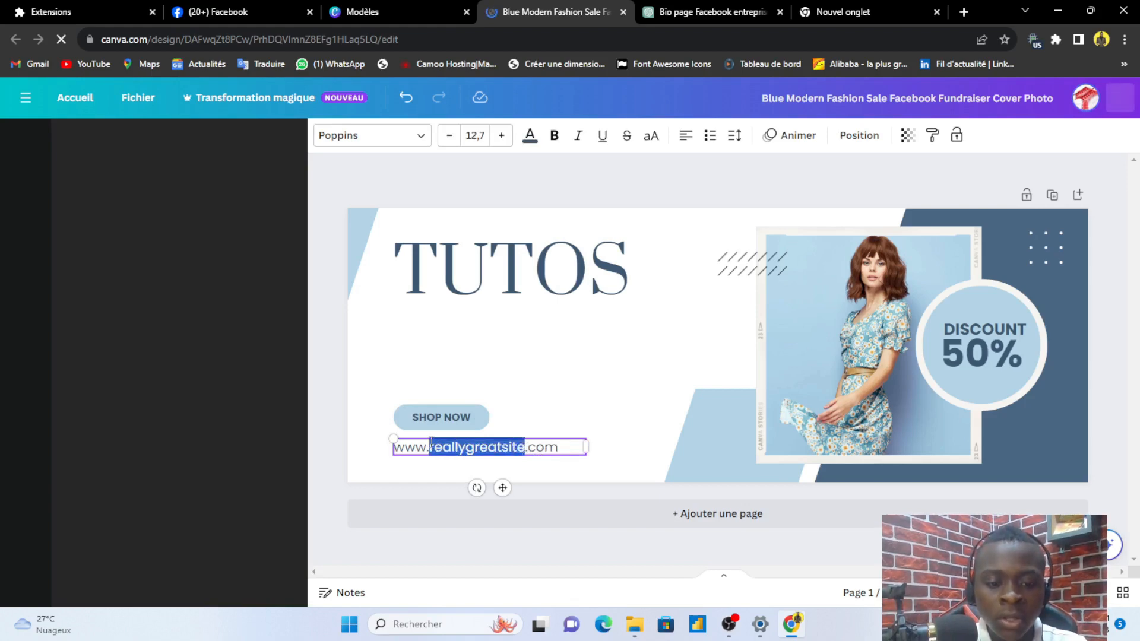
text(tut)
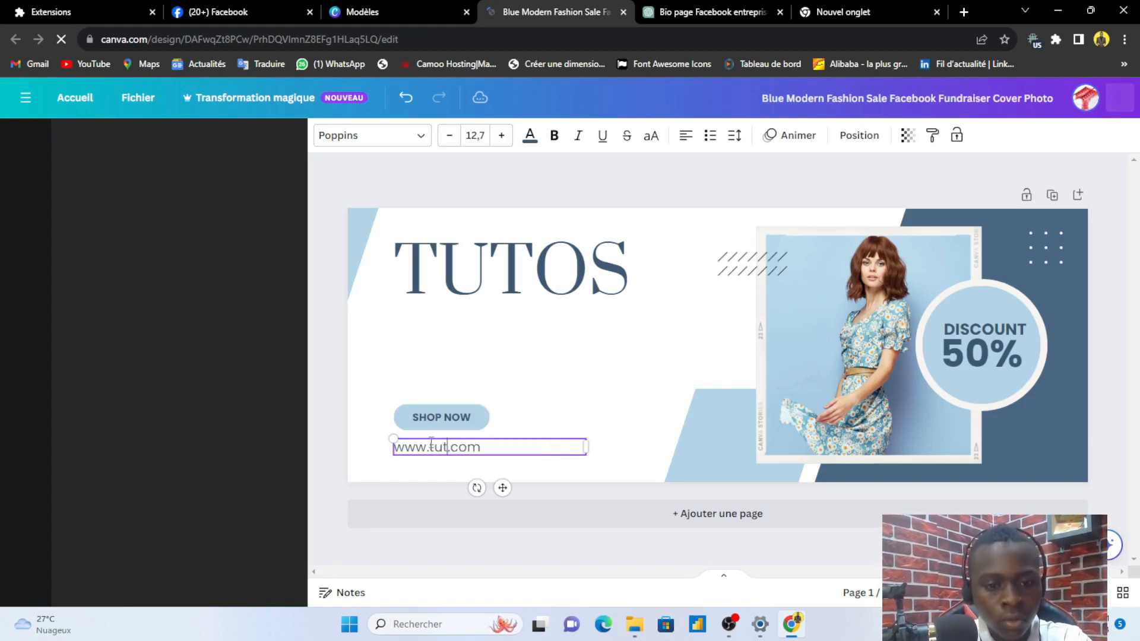
text(os)
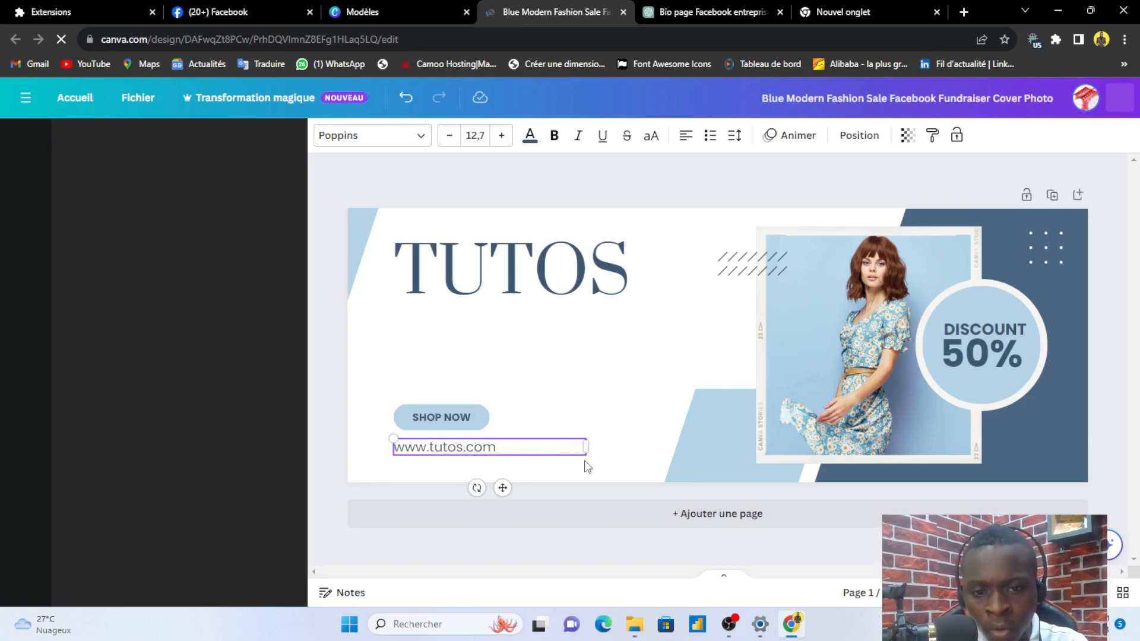
- Delete the SHOP NOW text and move the web address up onto the light blue rounded shape
click(449, 426)
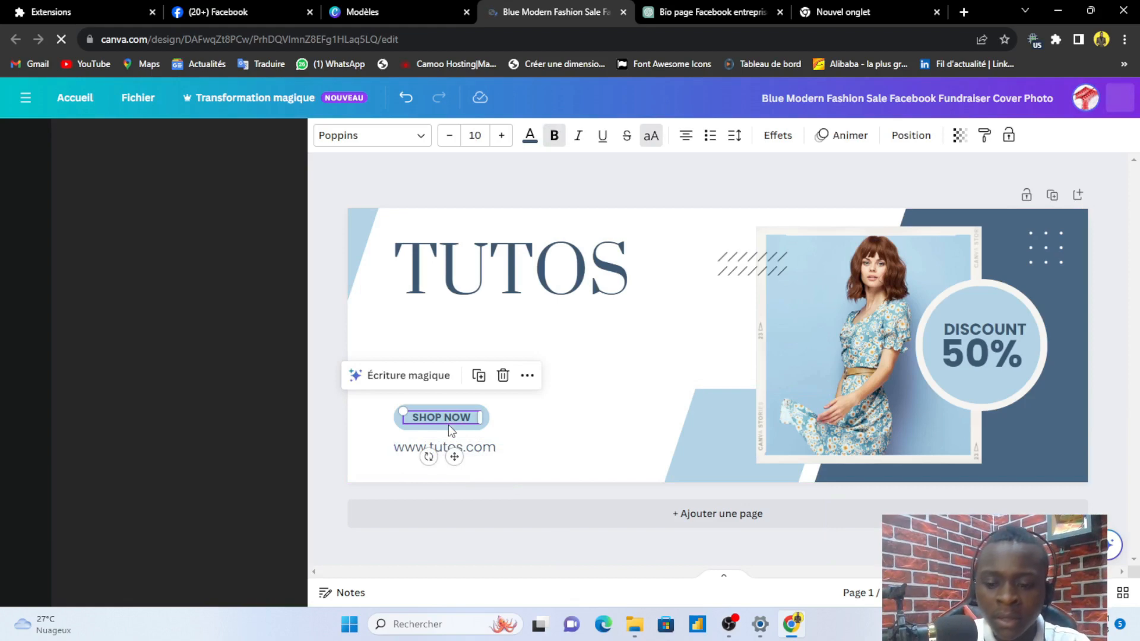
key(Delete)
drag(455, 453, 458, 417)
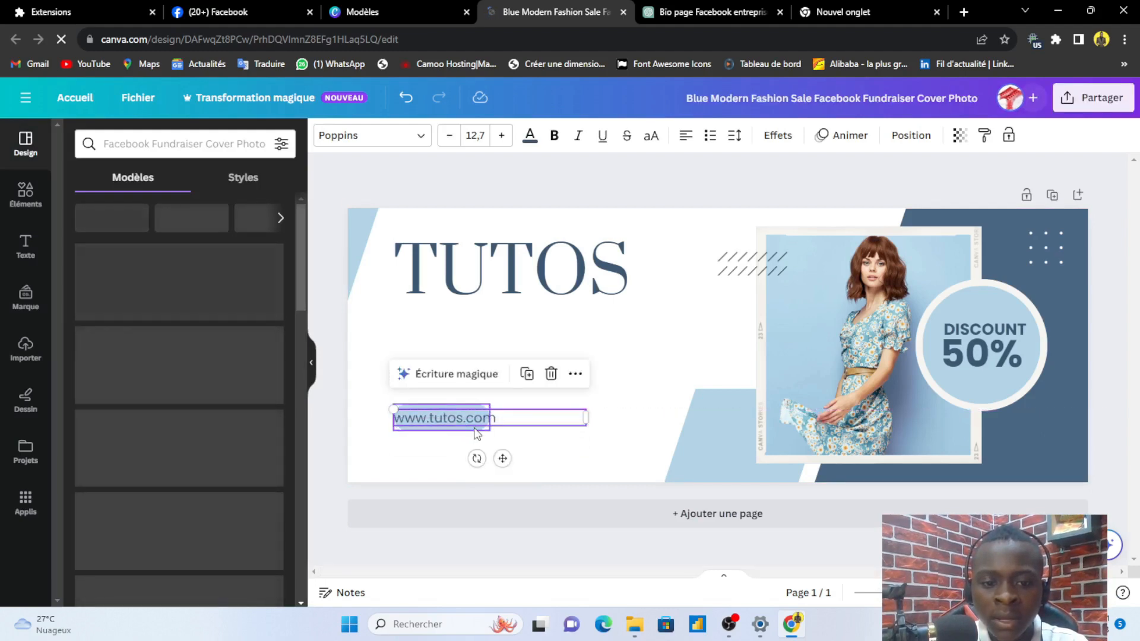
- Enlarge the light blue rounded shape on both sides so it fully surrounds the web address
click(479, 430)
drag(490, 431, 504, 434)
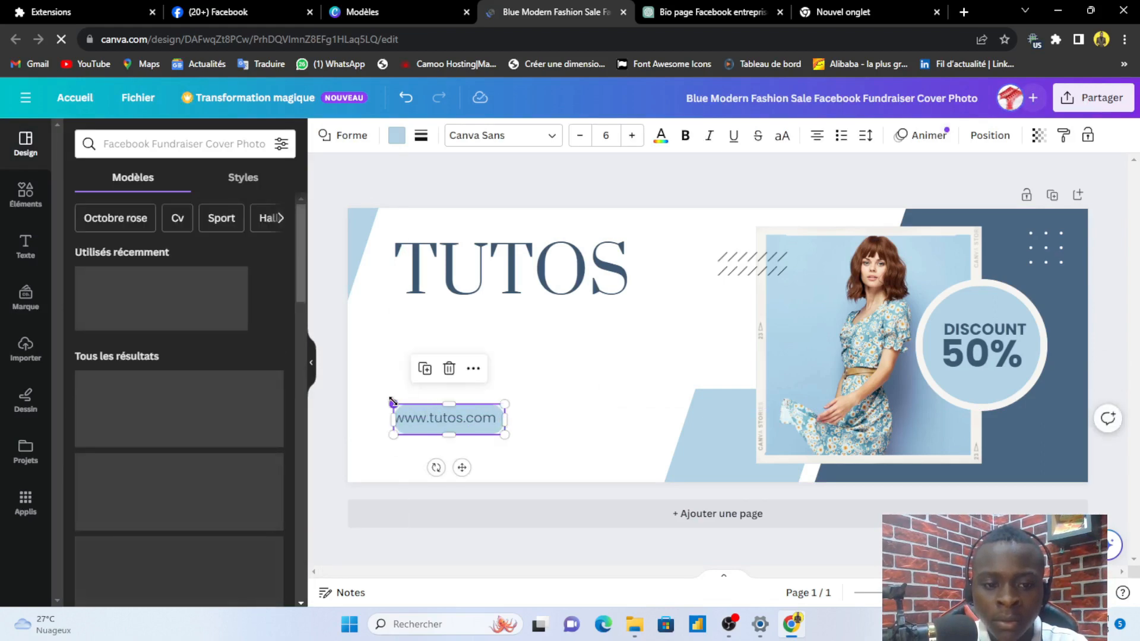
drag(393, 405, 382, 402)
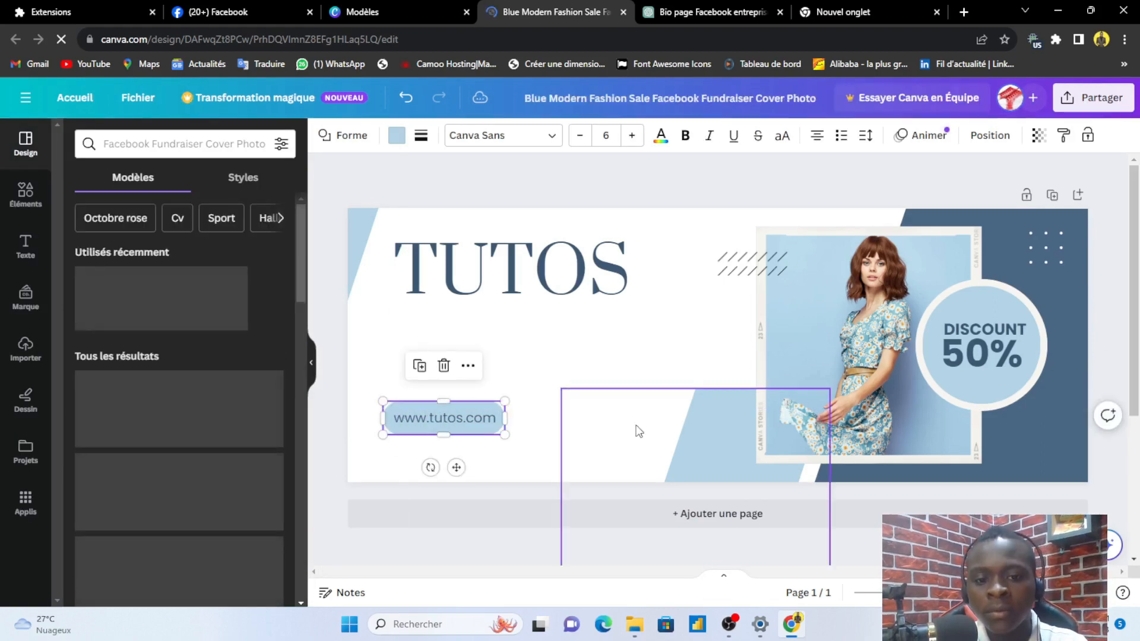
click(561, 364)
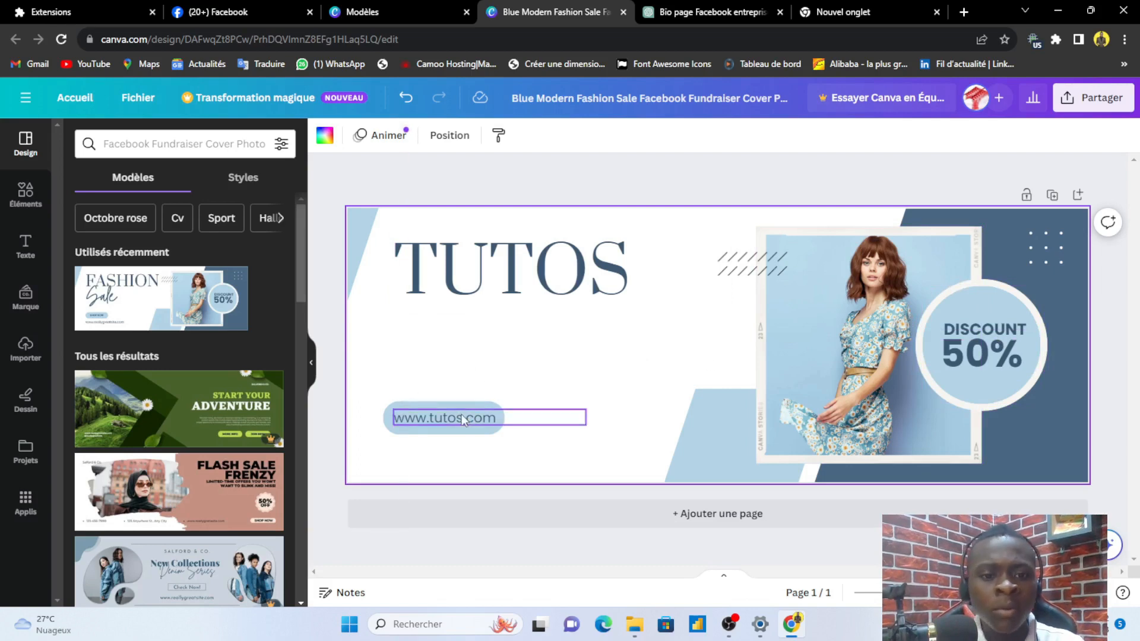
- Duplicate the TUTOS heading and place the copy directly below the original
click(475, 247)
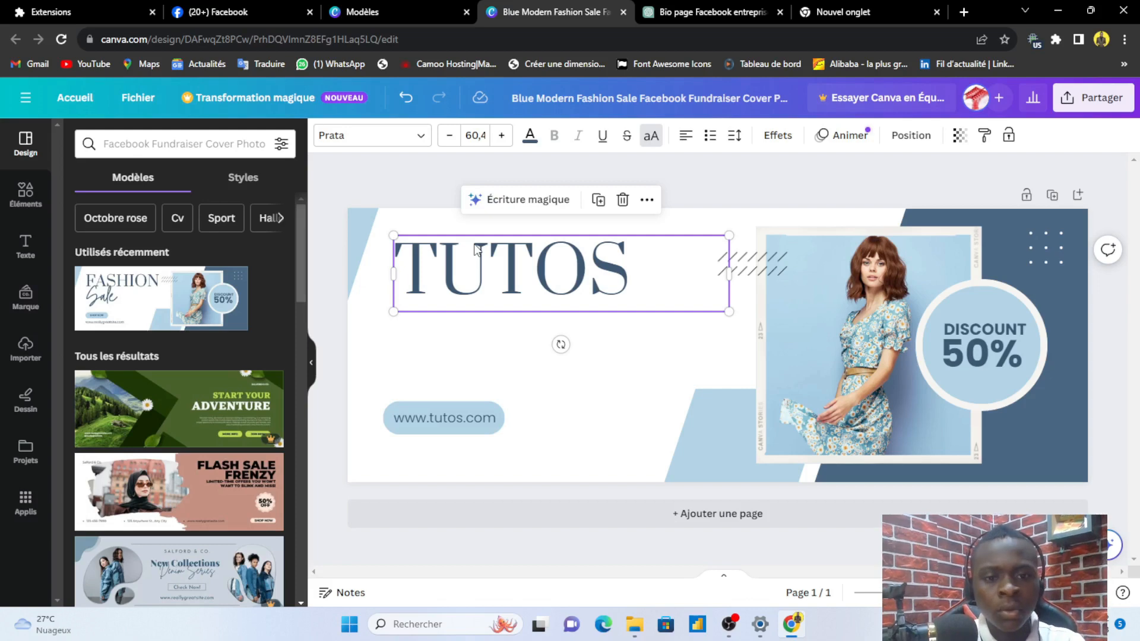
click(599, 199)
drag(600, 297, 600, 356)
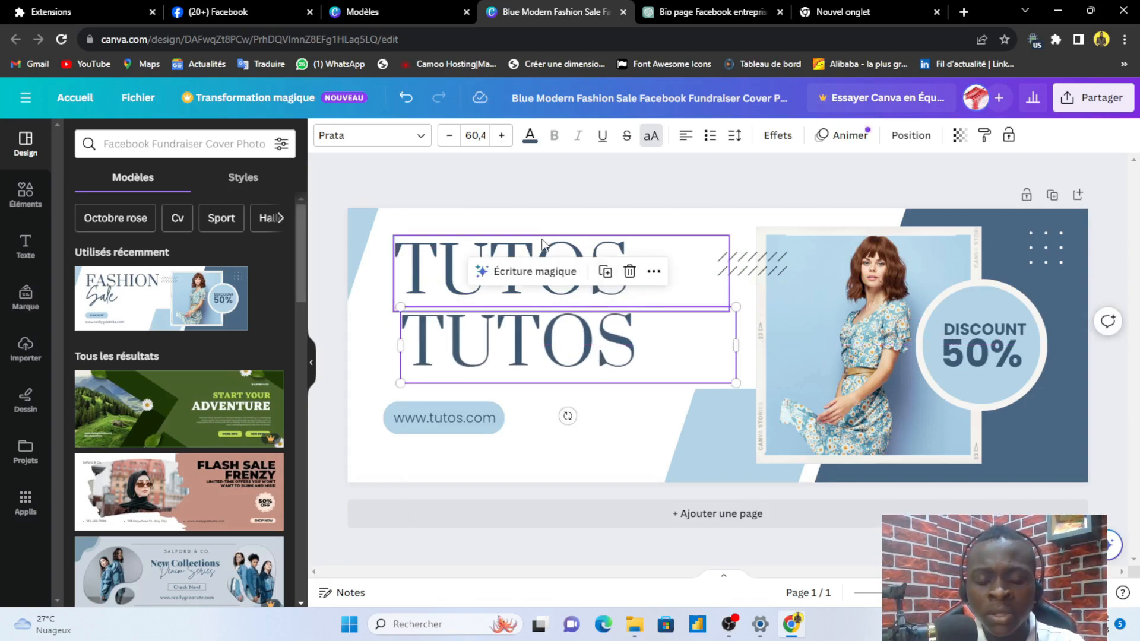
- Replace the text of the lower TUTOS copy with ENTREPRISE INFORMATIQUE
double_click(540, 355)
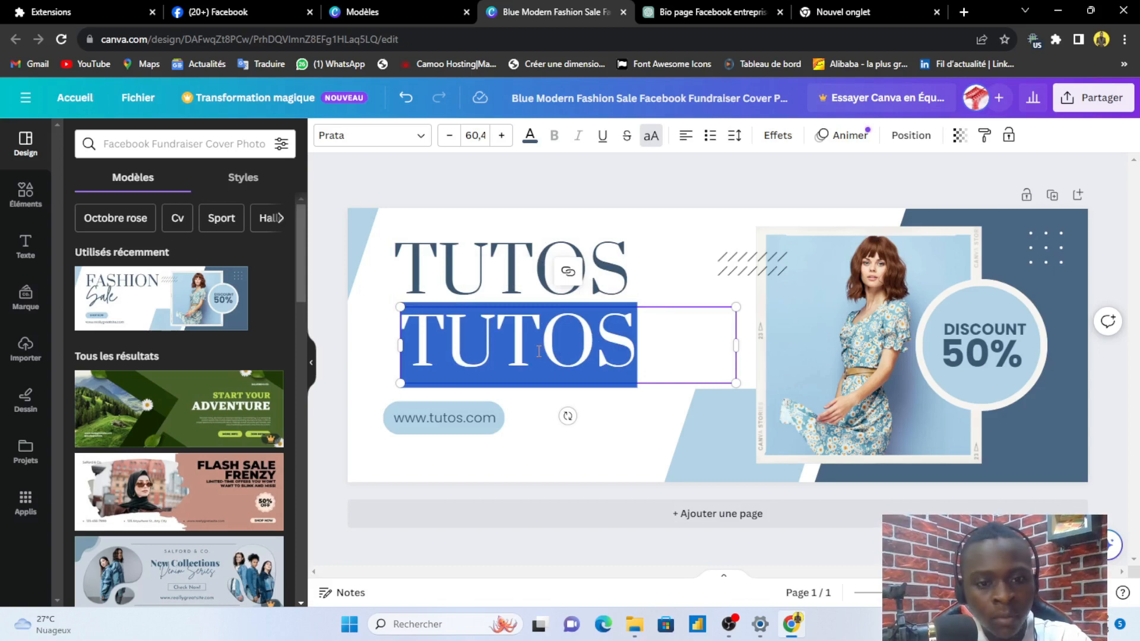
text(EN)
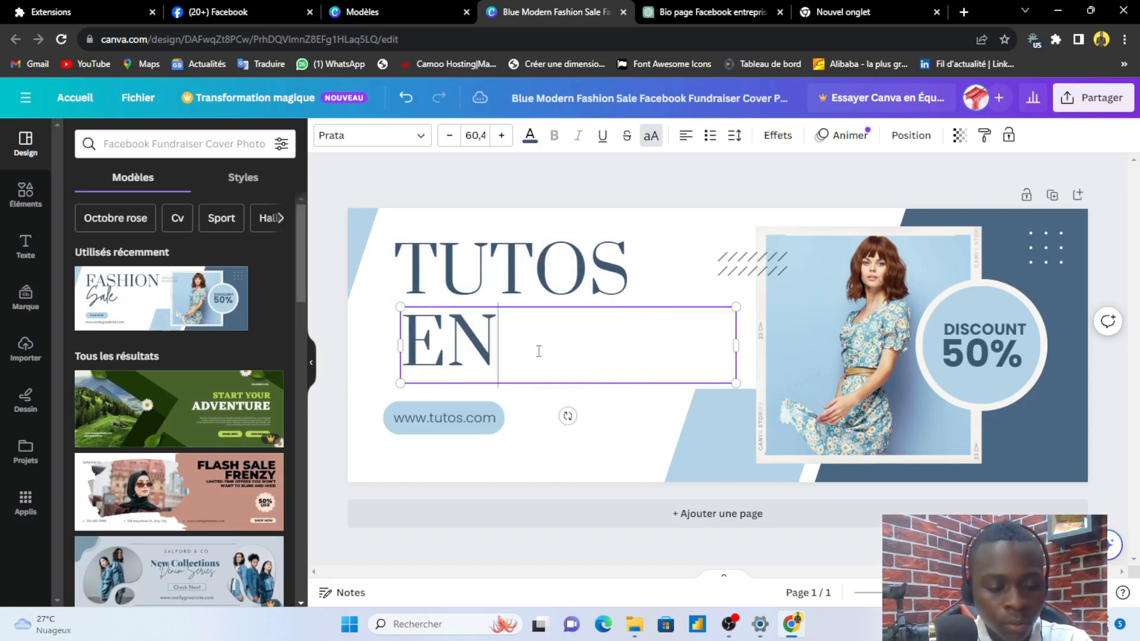
text(TRA)
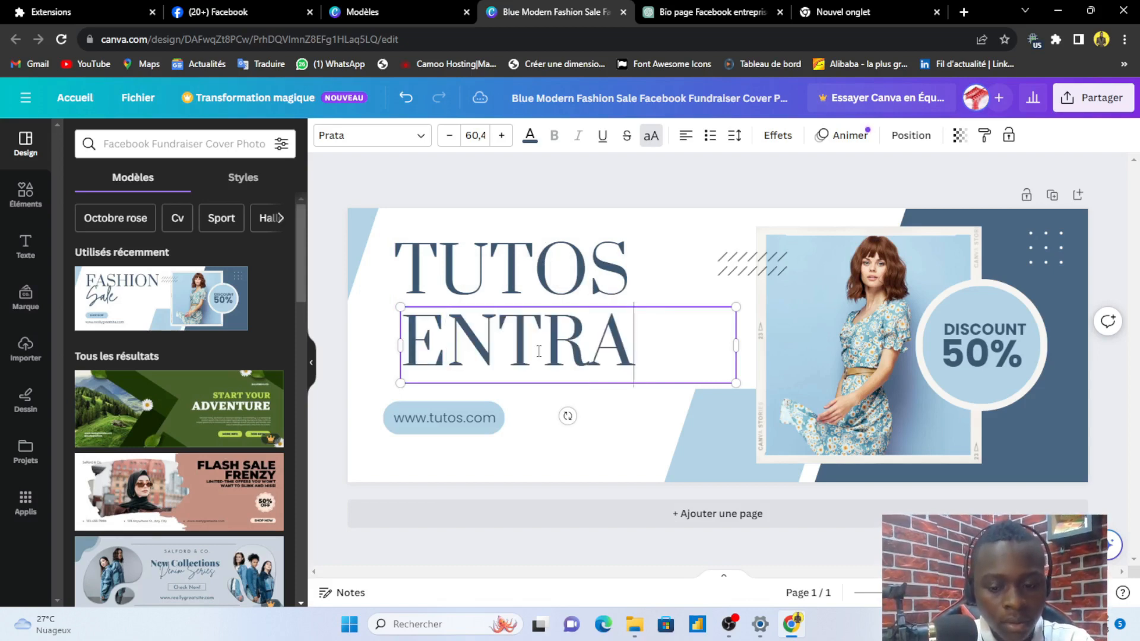
key(BackSpace)
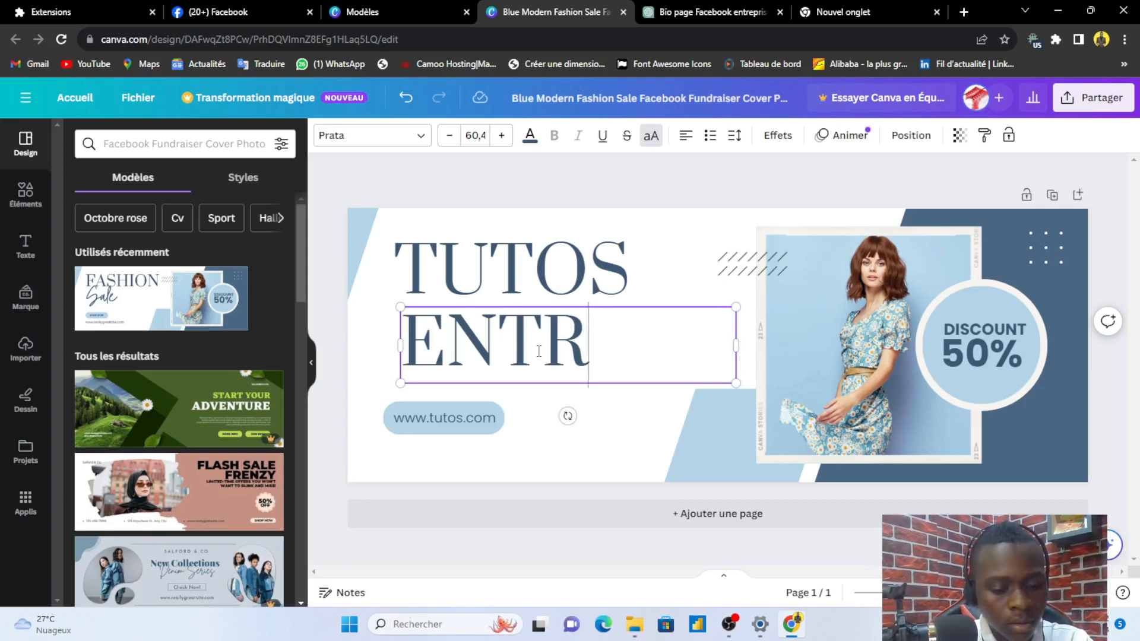
text(EPR)
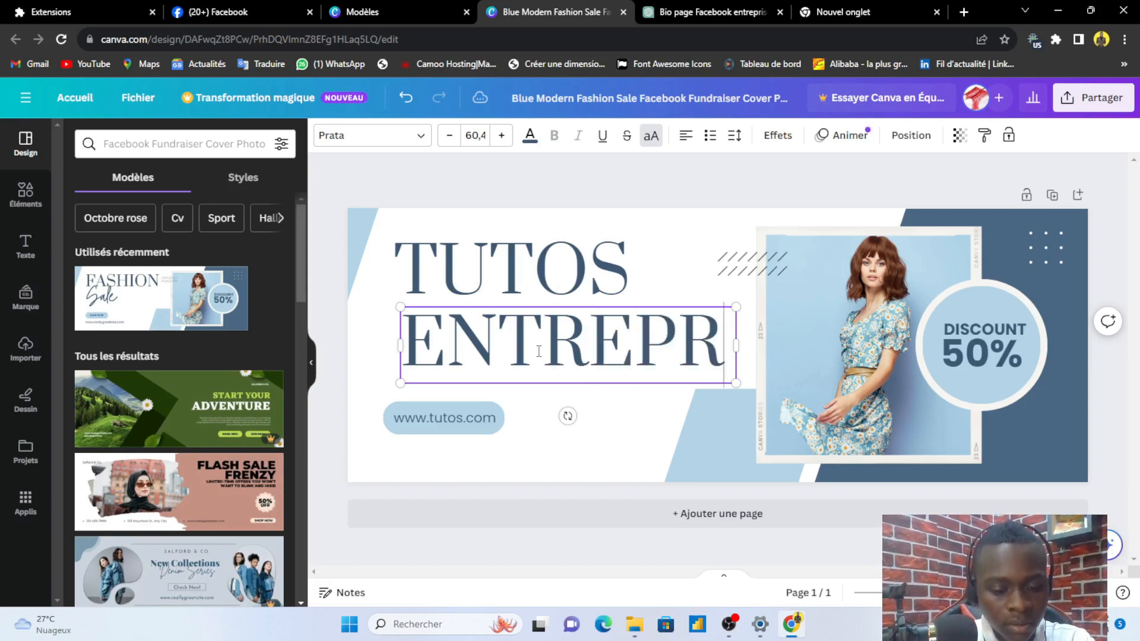
text(ISE IN)
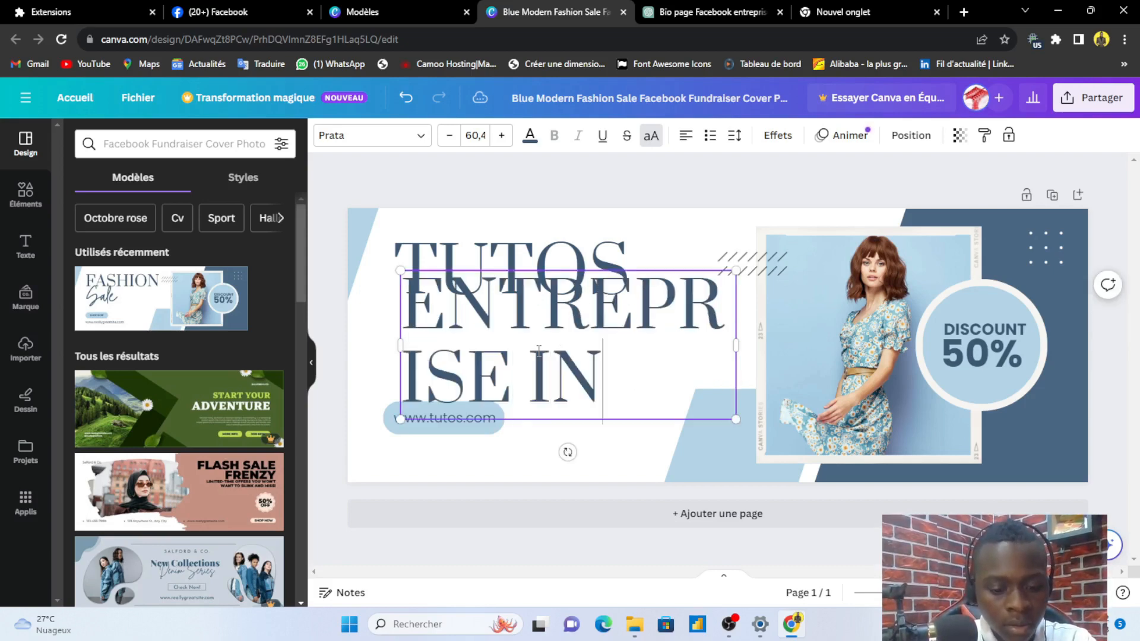
text(FORMATIQUE)
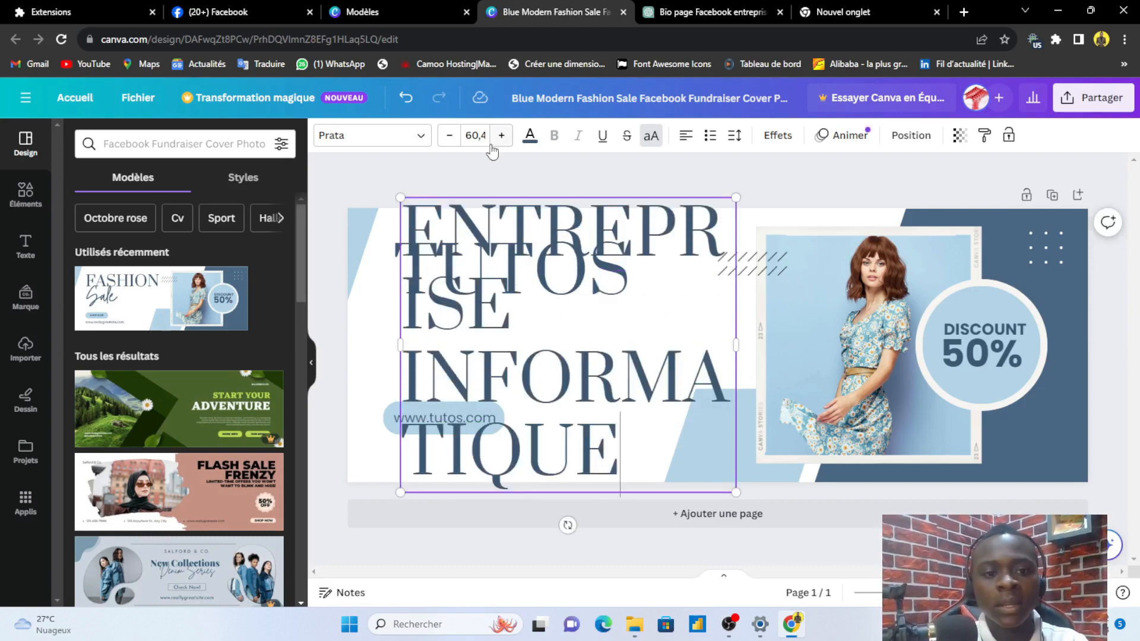
- Shrink the ENTREPRISE INFORMATIQUE text to size 30,2, place it directly below the TUTOS heading and center its lines
drag(400, 199, 355, 318)
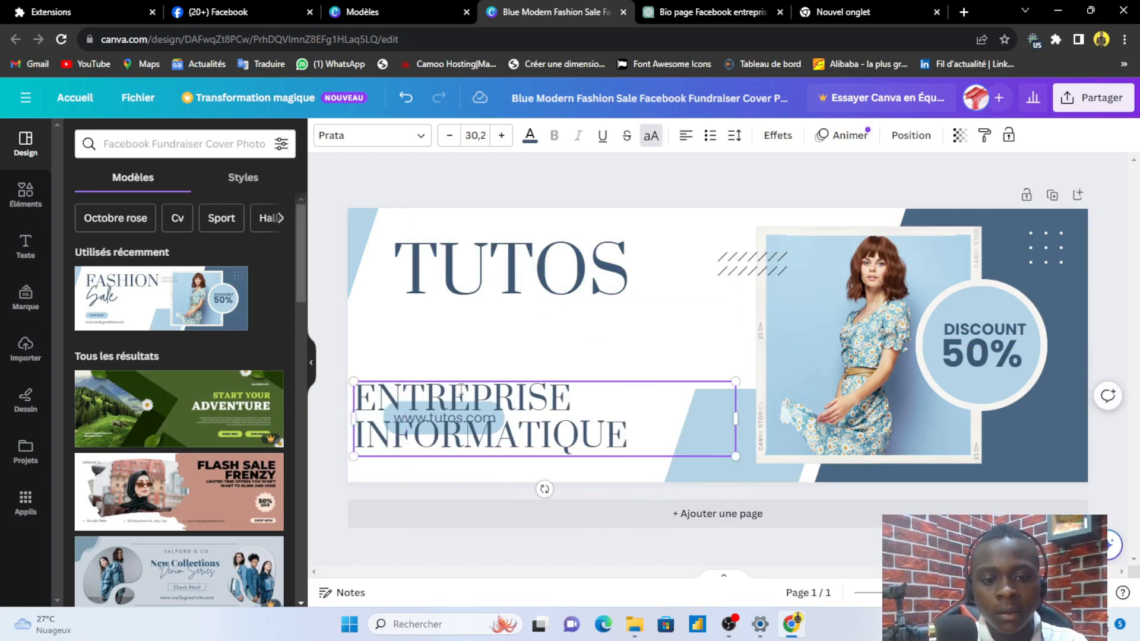
drag(459, 378, 464, 306)
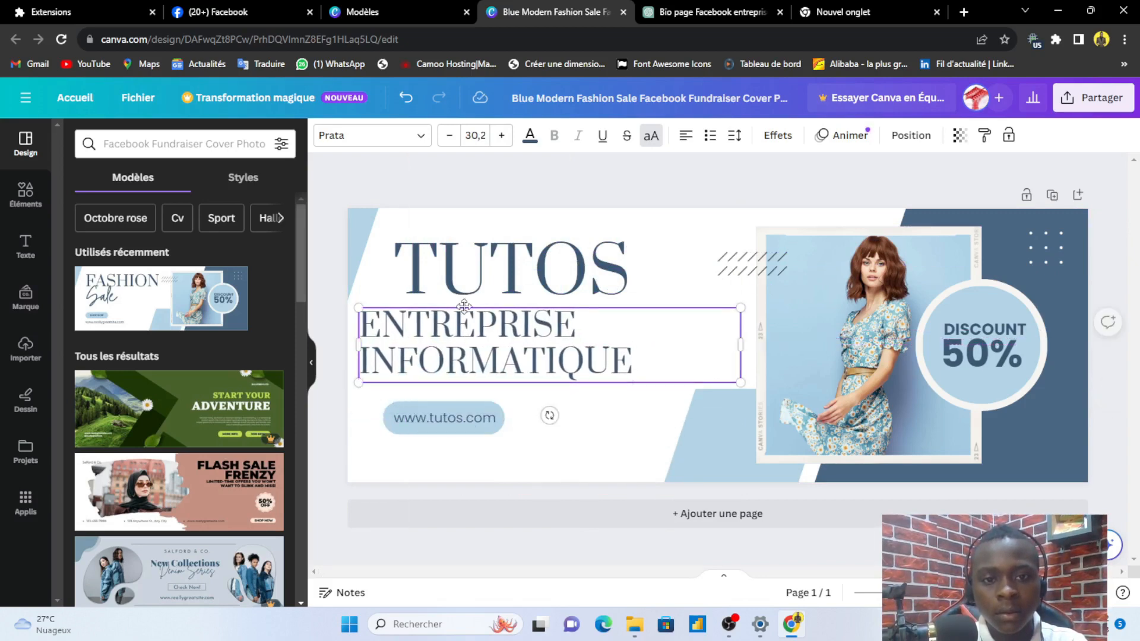
click(687, 141)
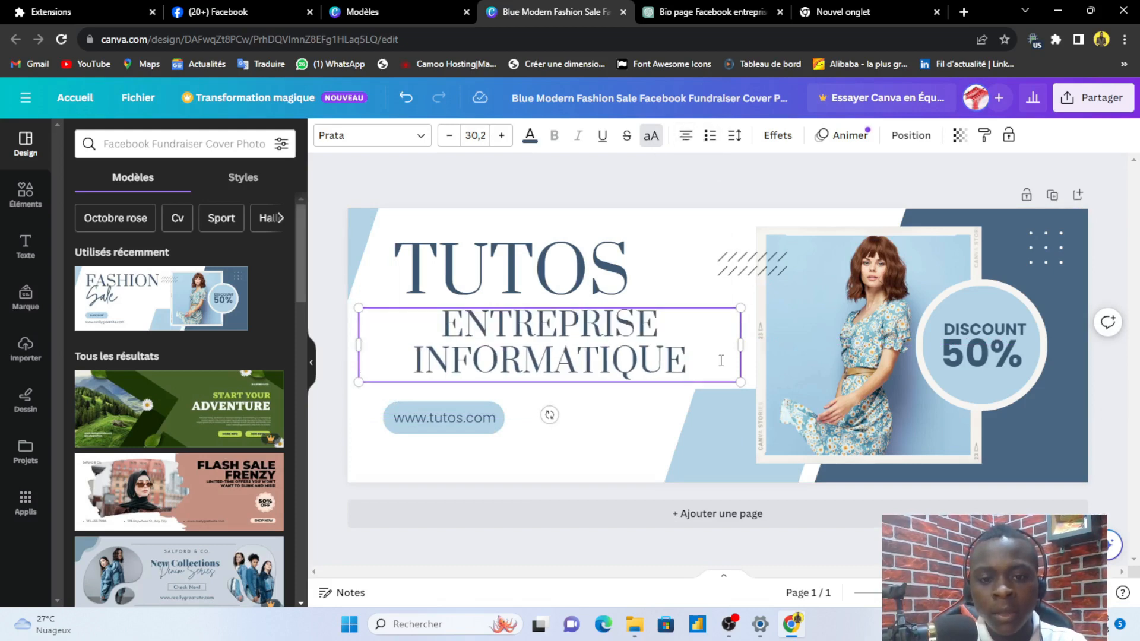
- Reduce the font size of the ENTREPRISE INFORMATIQUE text to 28,2
click(426, 146)
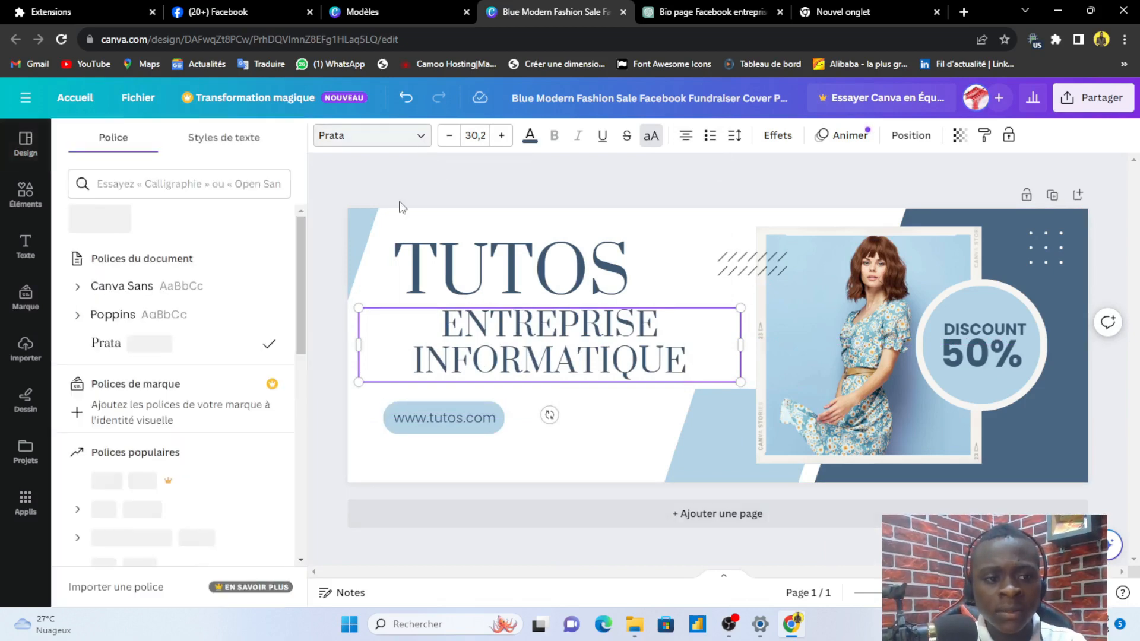
click(427, 138)
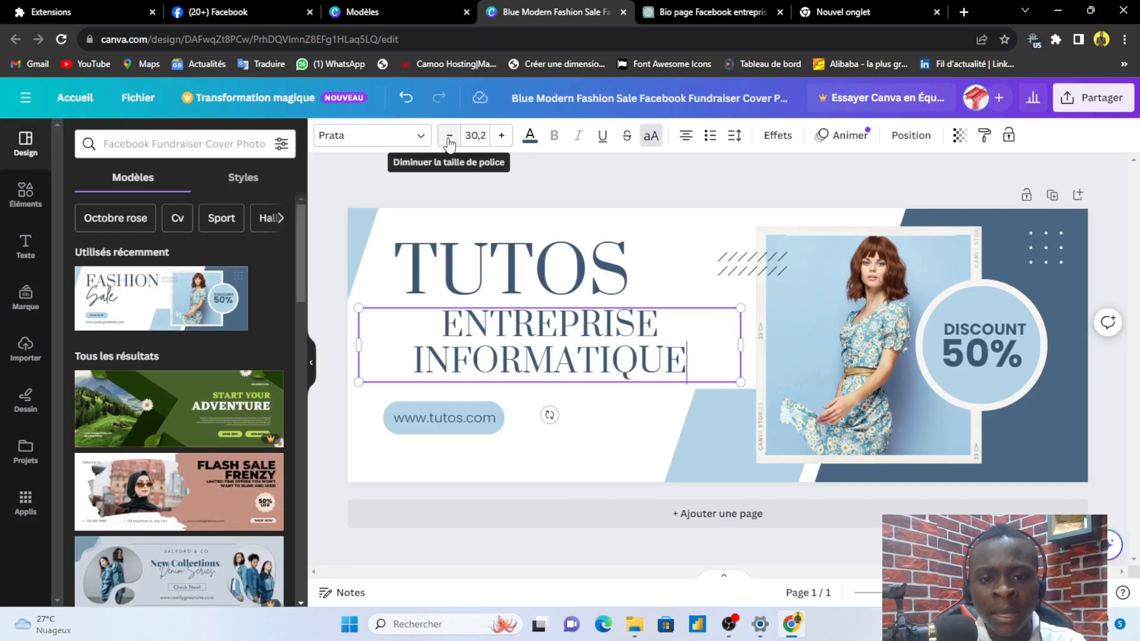
click(449, 136)
click(449, 137)
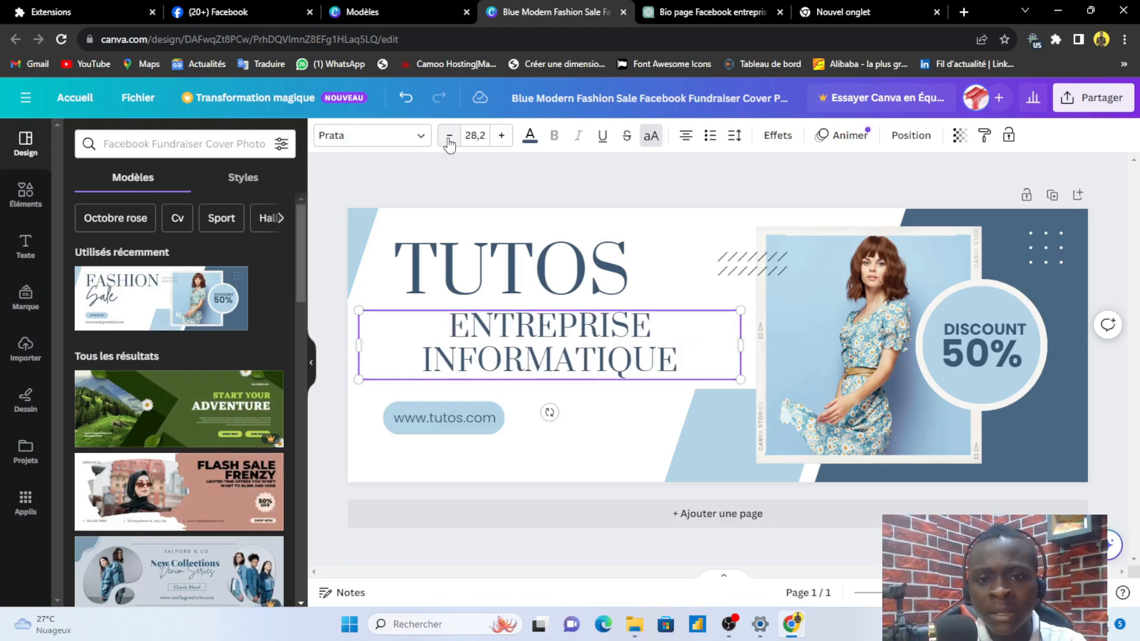
- Try to color the ENTREPRISE INFORMATIQUE text red
click(532, 143)
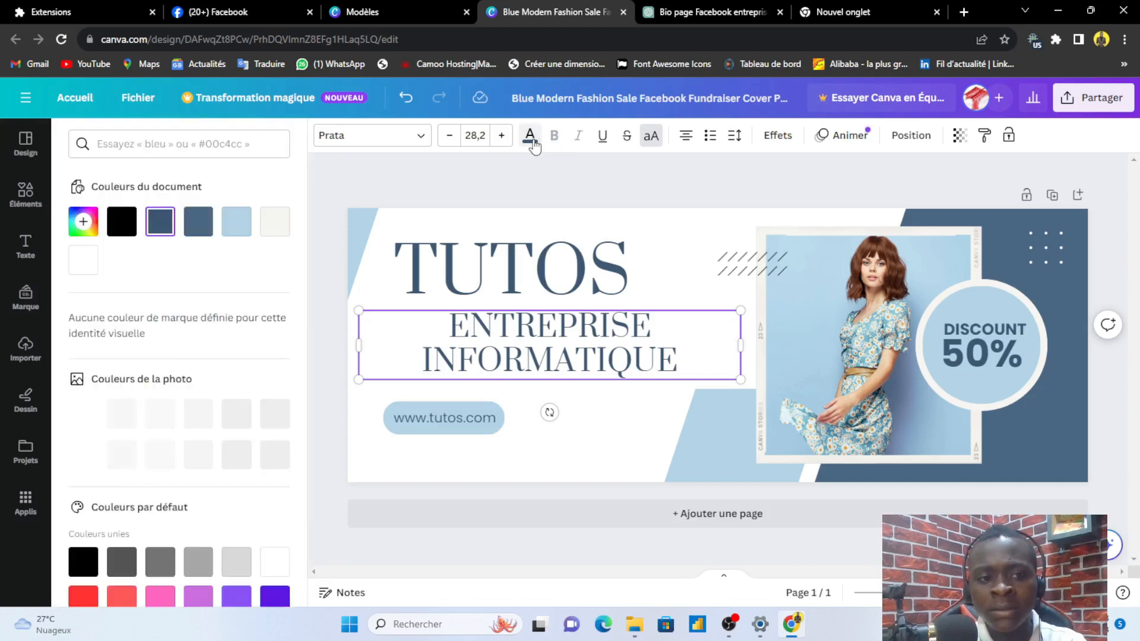
click(82, 596)
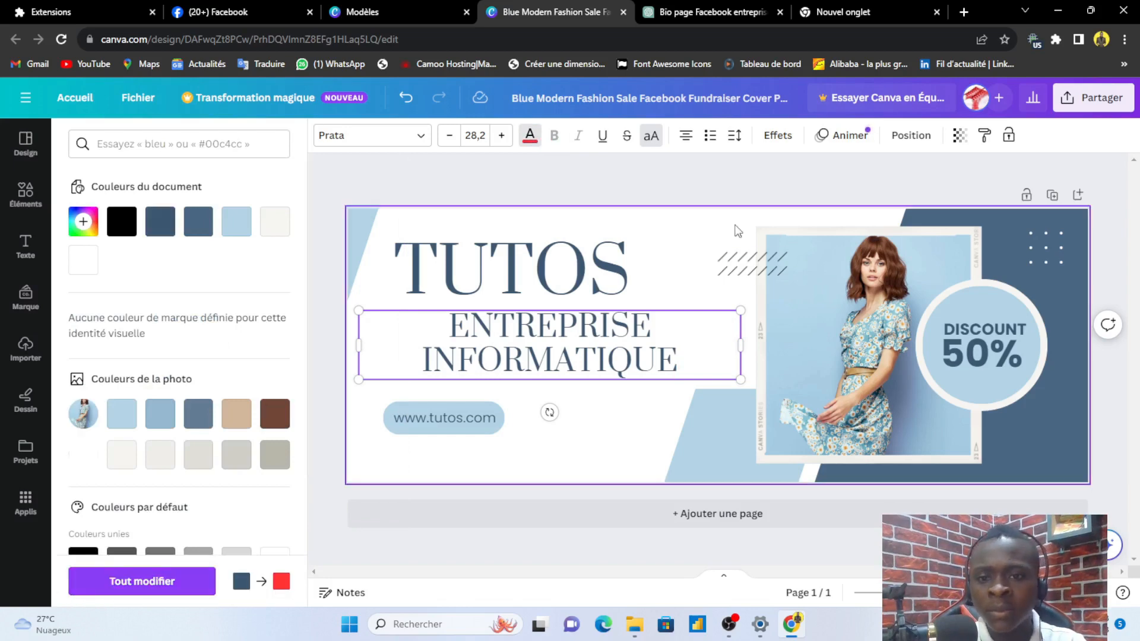
click(716, 196)
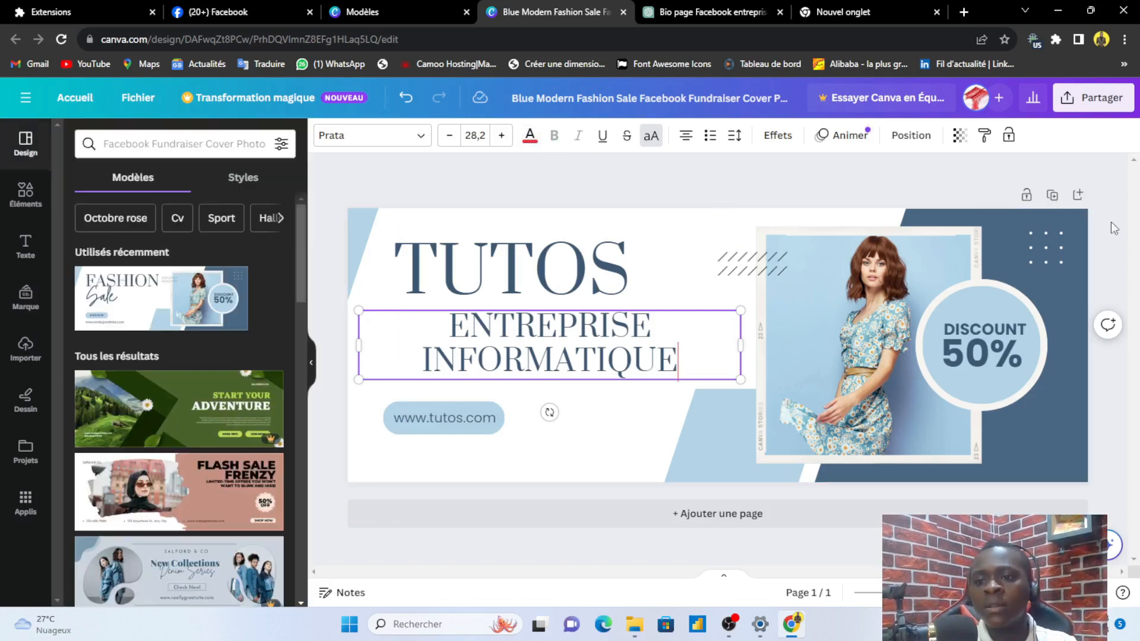
click(1127, 236)
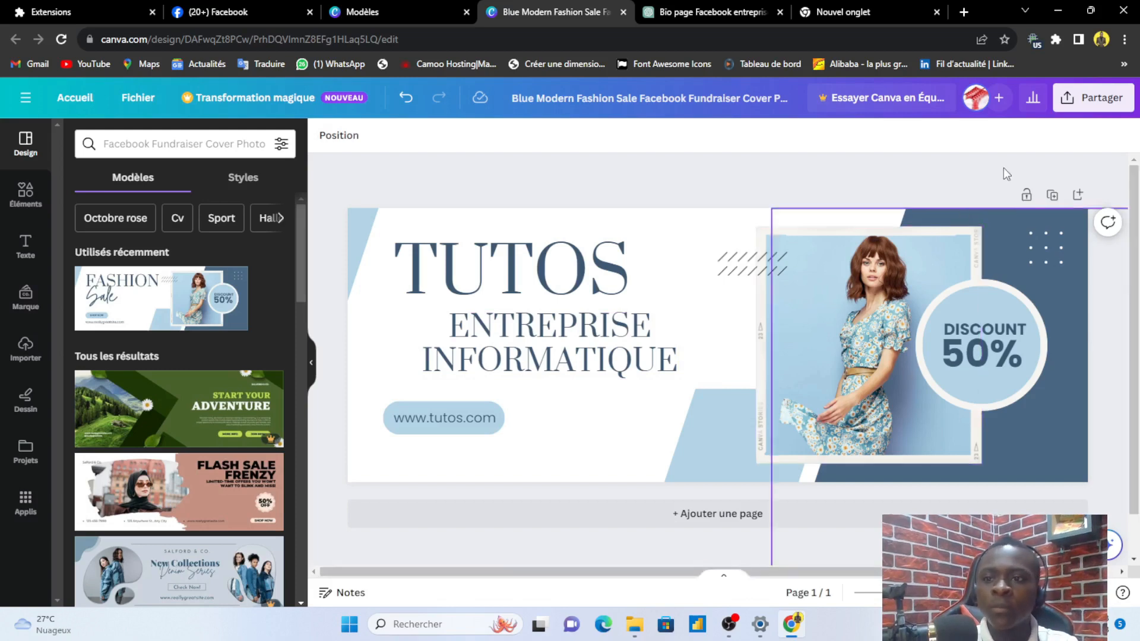
- Download the finished cover photo as a PNG file at 940 × 348 px
click(1086, 105)
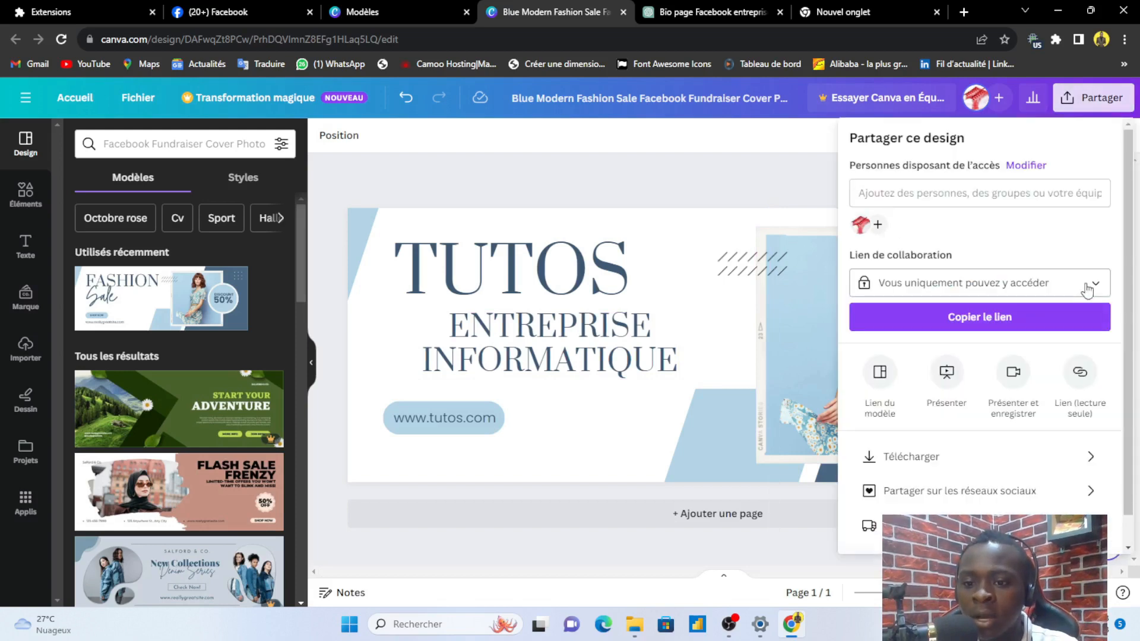
click(1037, 469)
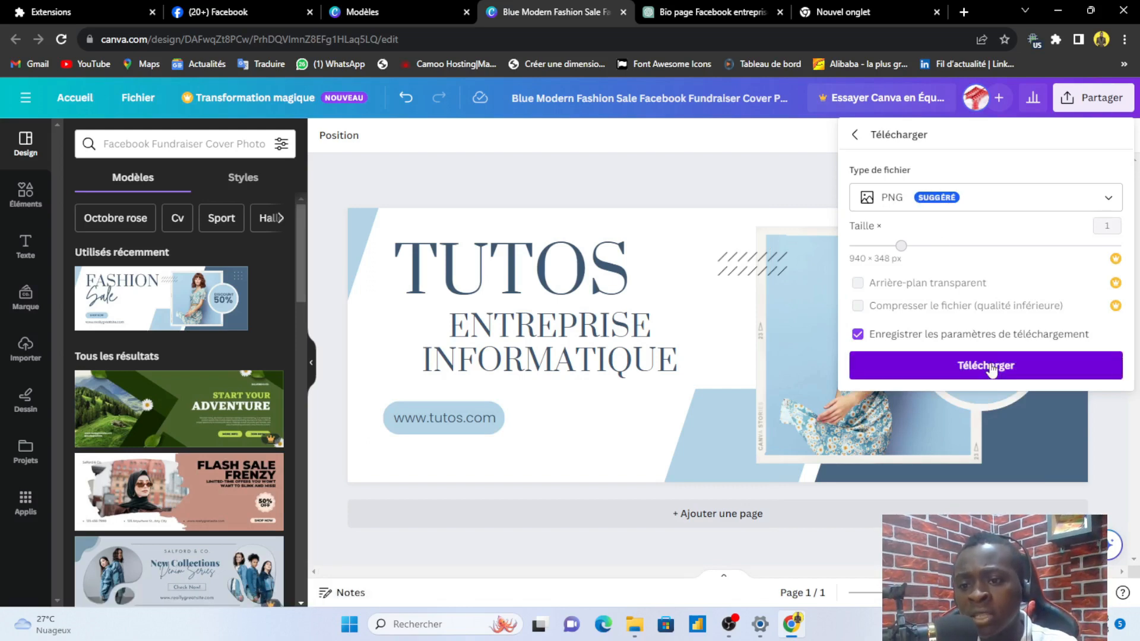
click(957, 199)
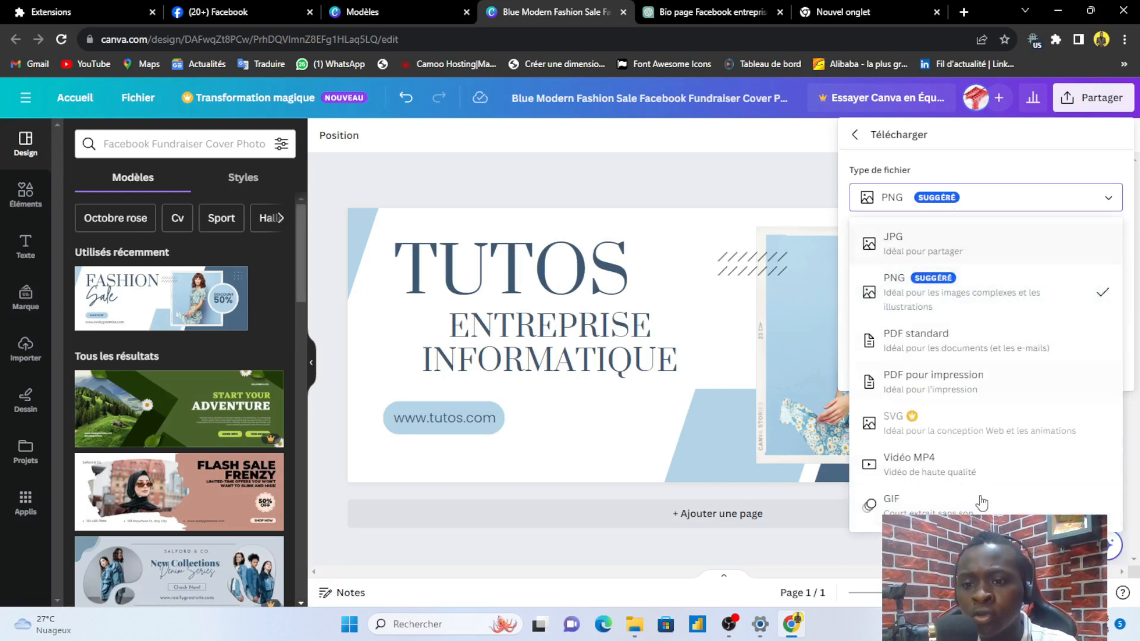
click(1132, 288)
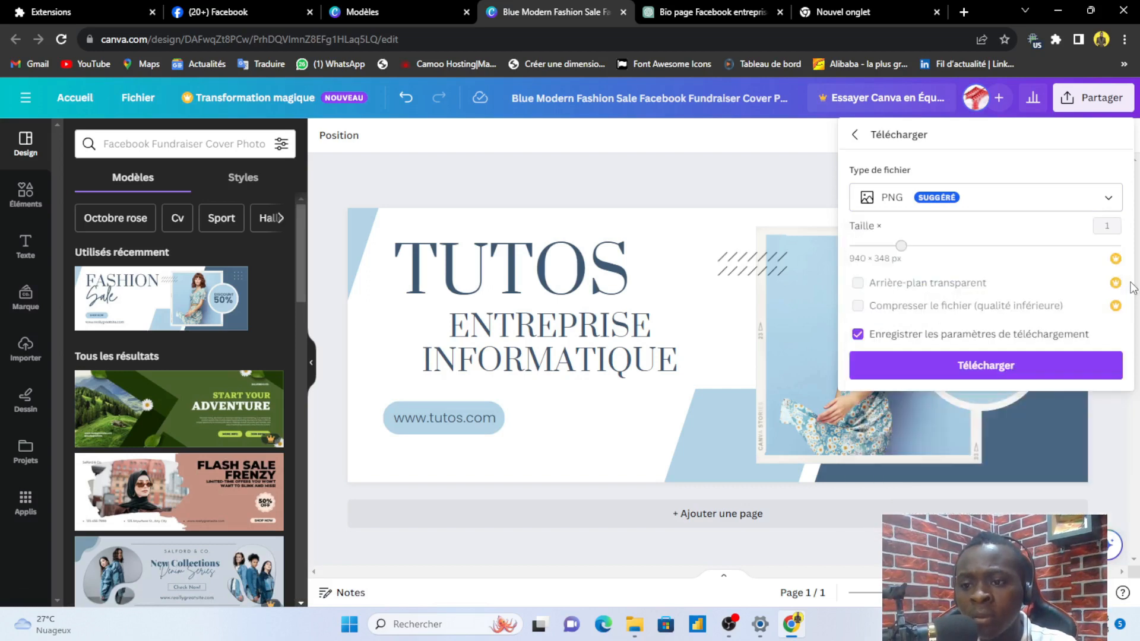
click(1006, 380)
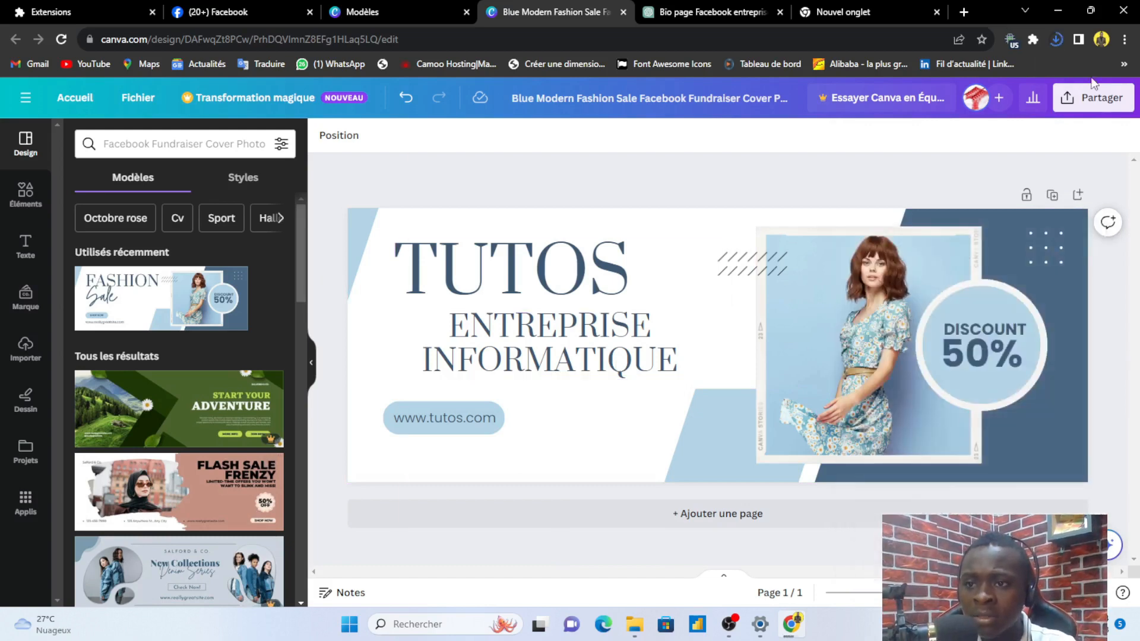
click(1058, 39)
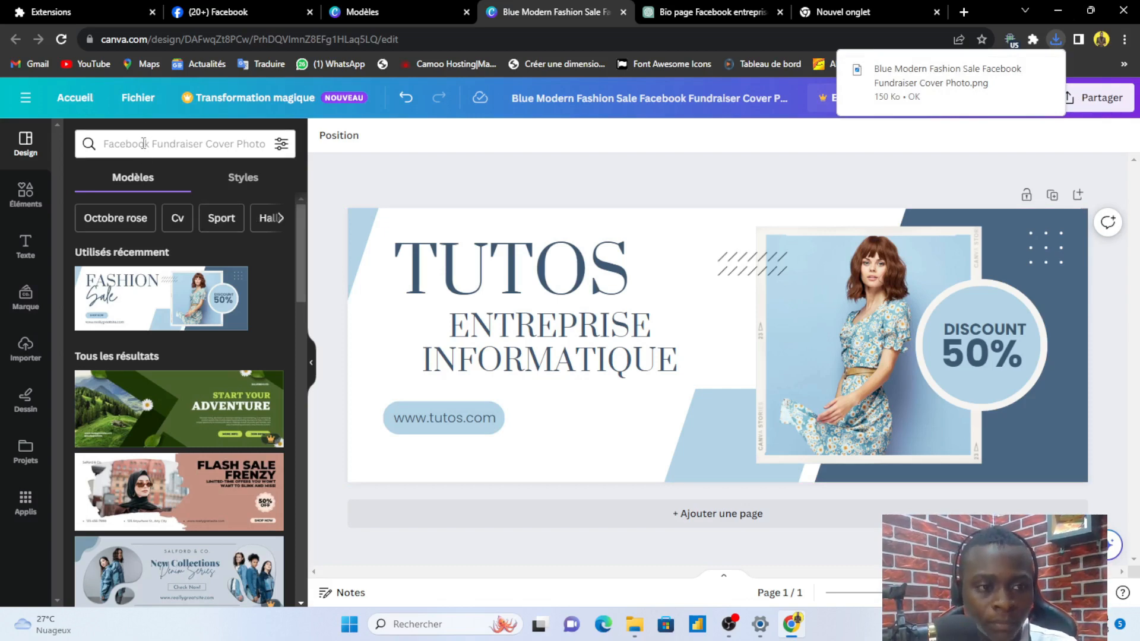
- Return to the Canva home page and search the templates for "logo facebook"
click(60, 96)
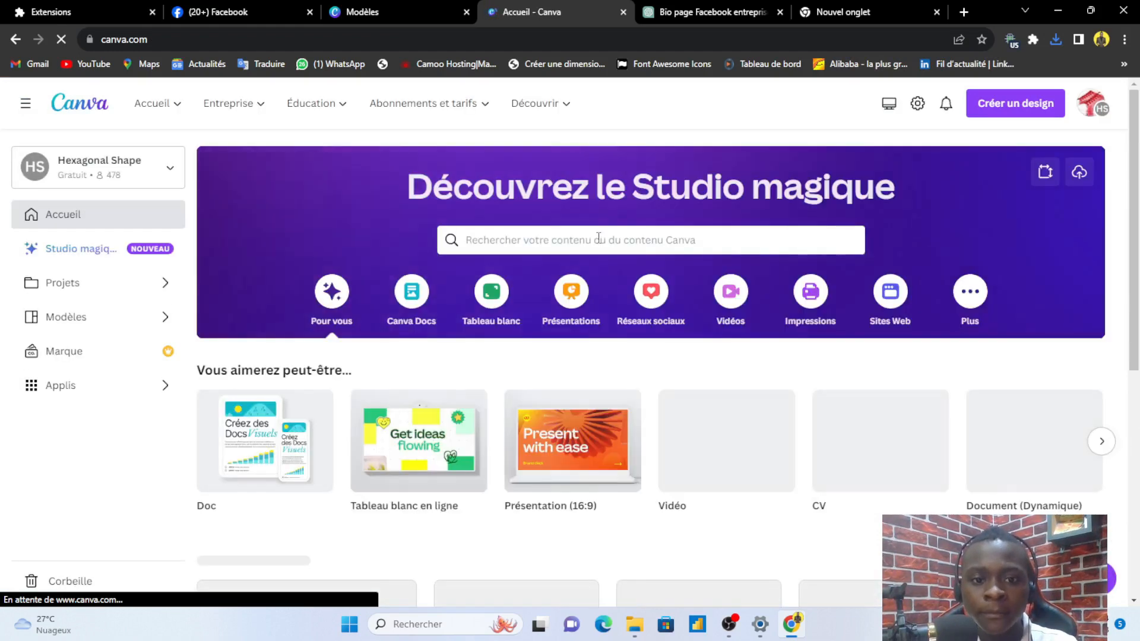
click(599, 238)
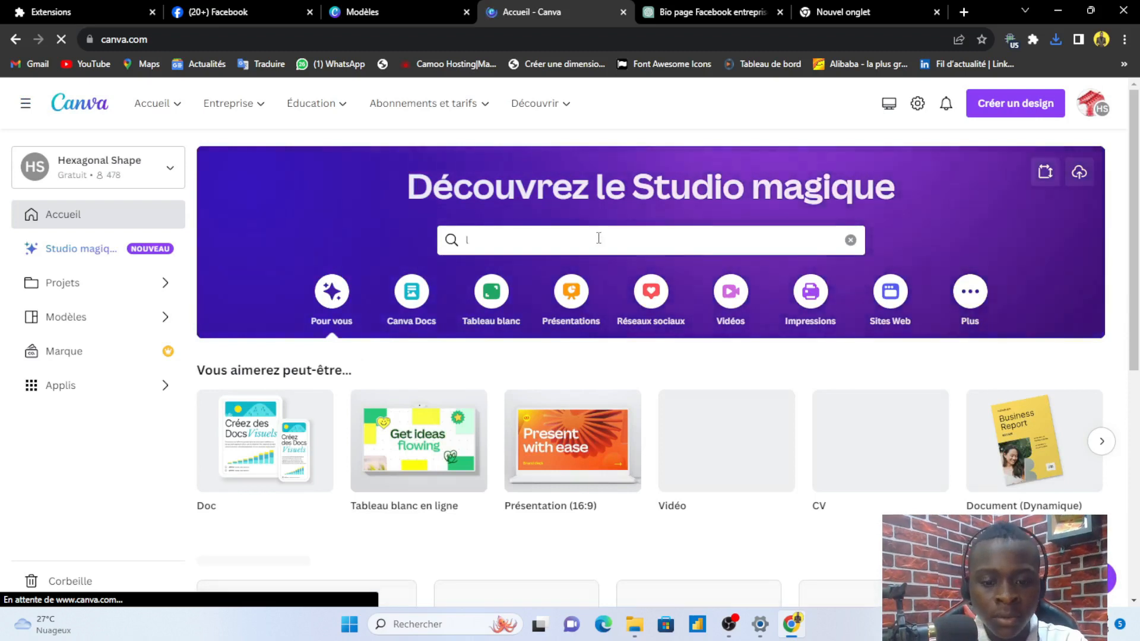
text(logo )
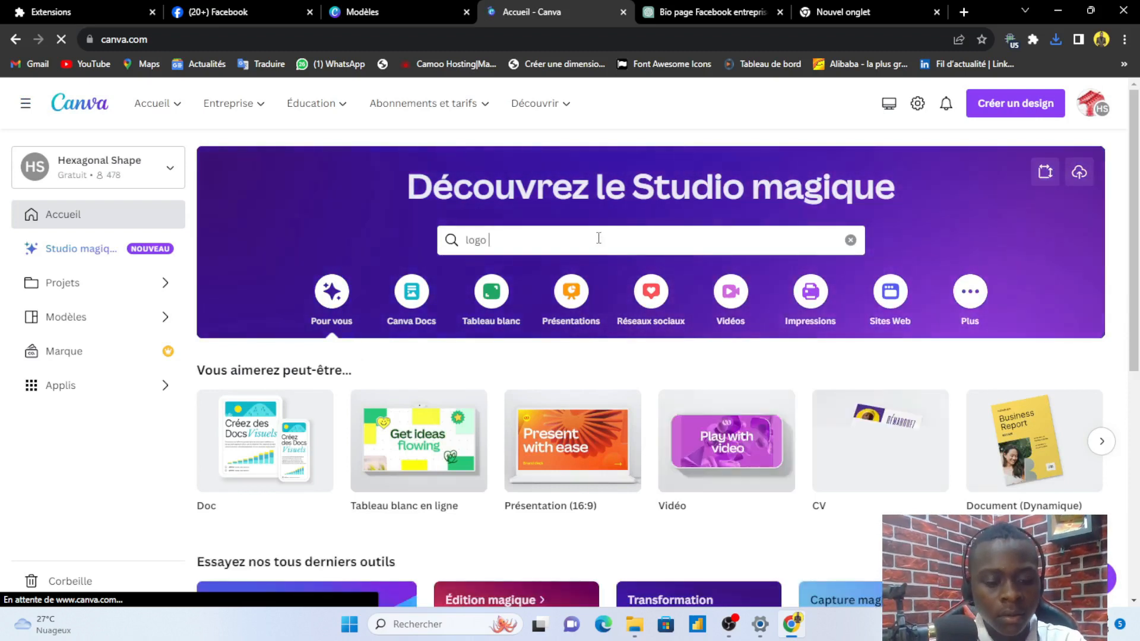
text(facebook)
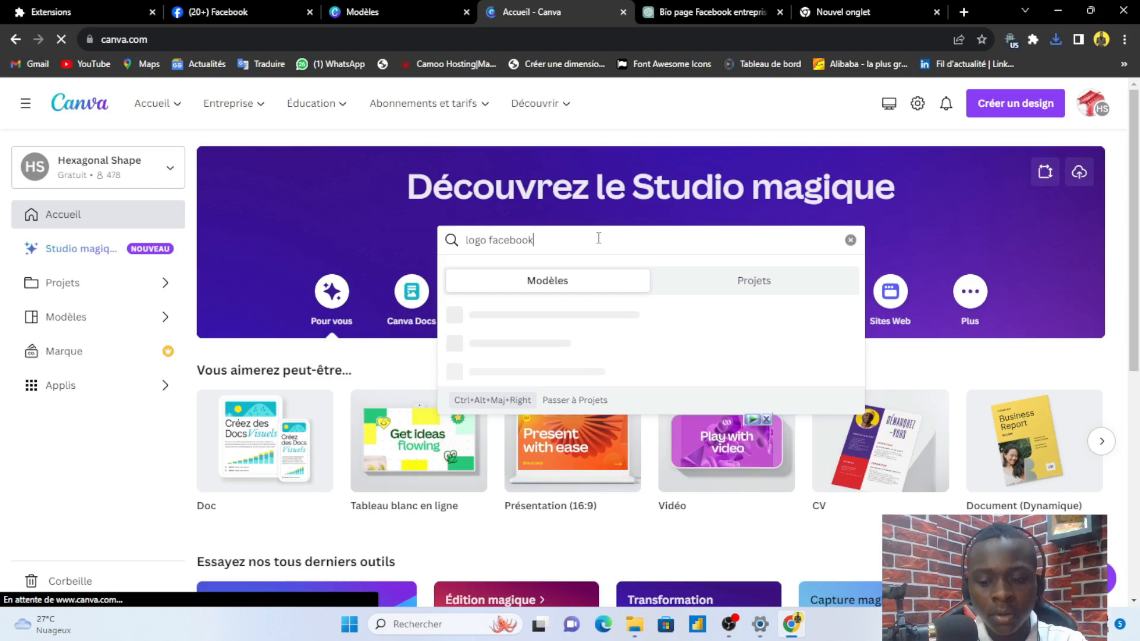
key(Return)
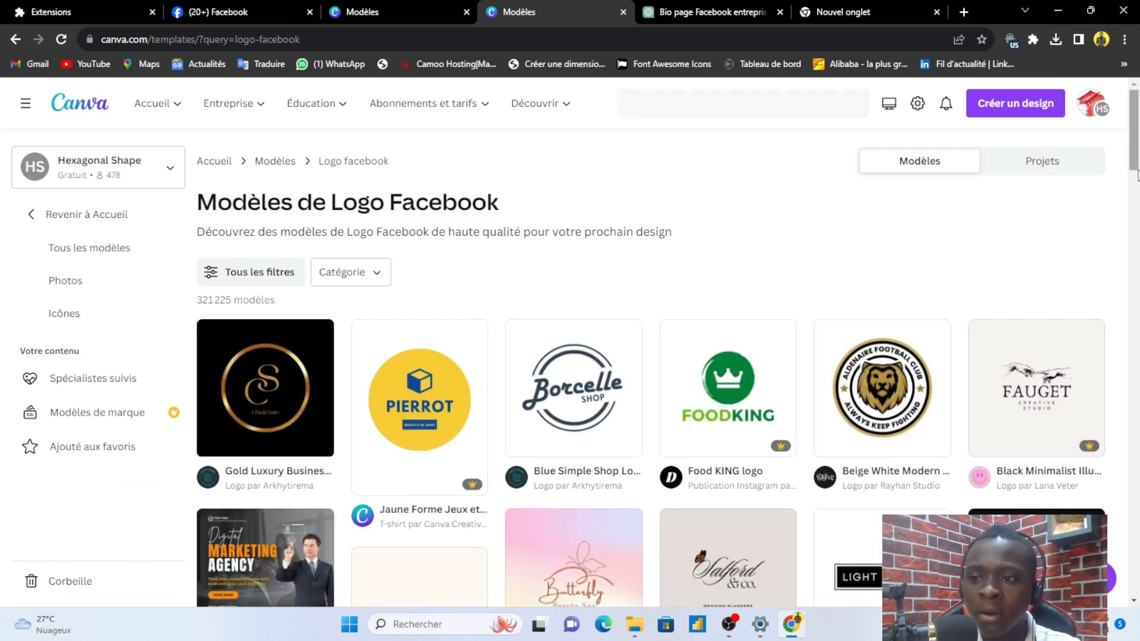
- Choose the Blue Simple Shop Logo template and open it for customization
drag(1137, 175, 1130, 199)
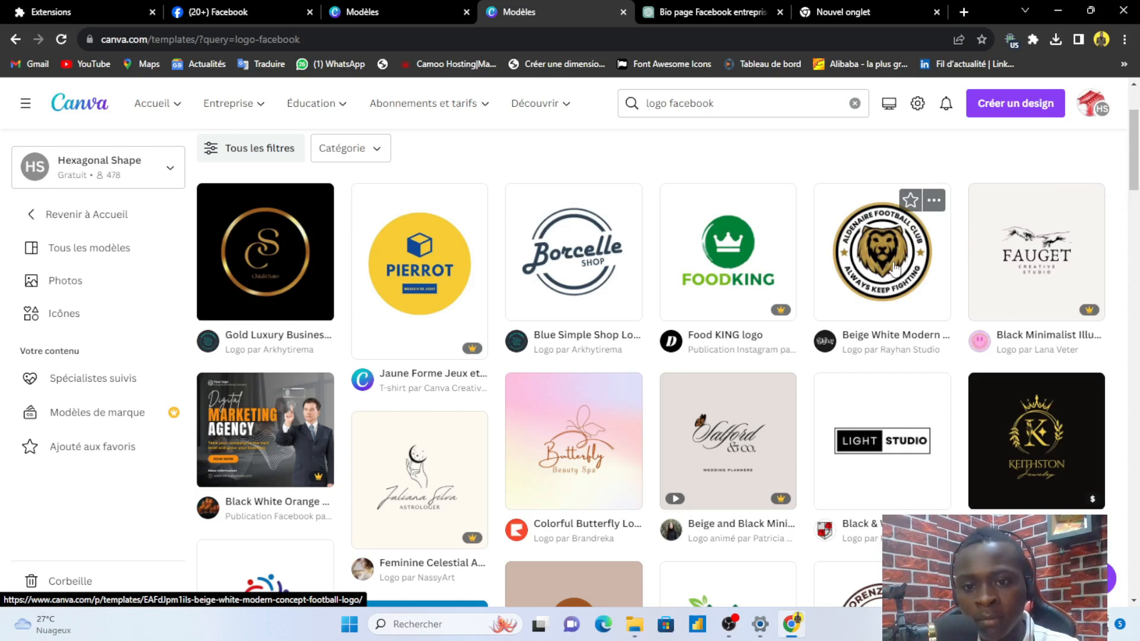
click(562, 229)
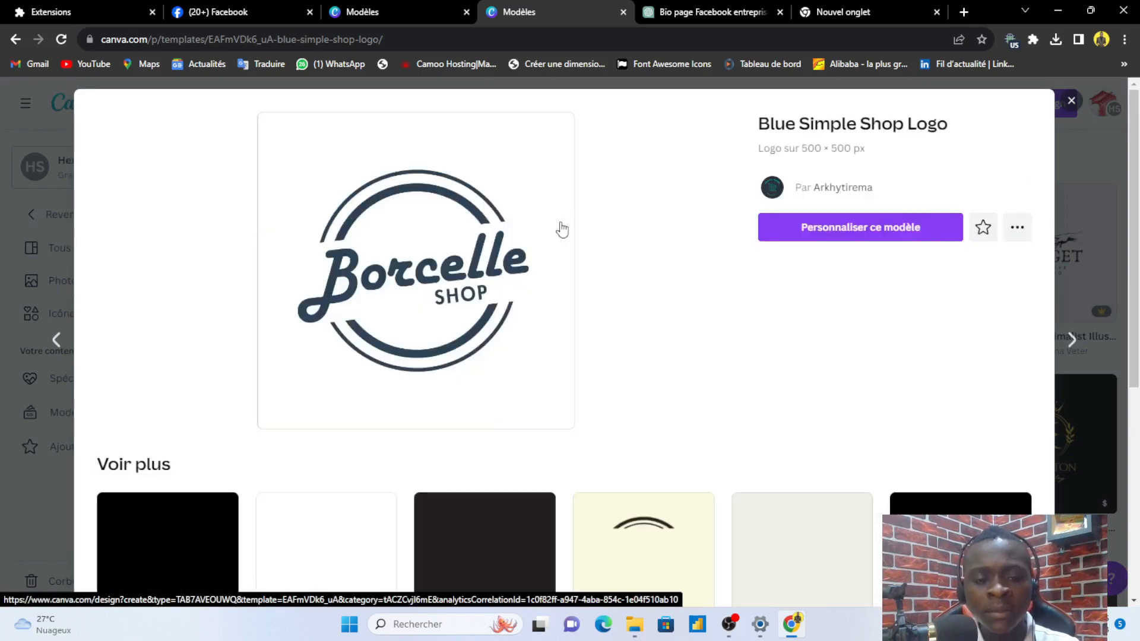
click(899, 240)
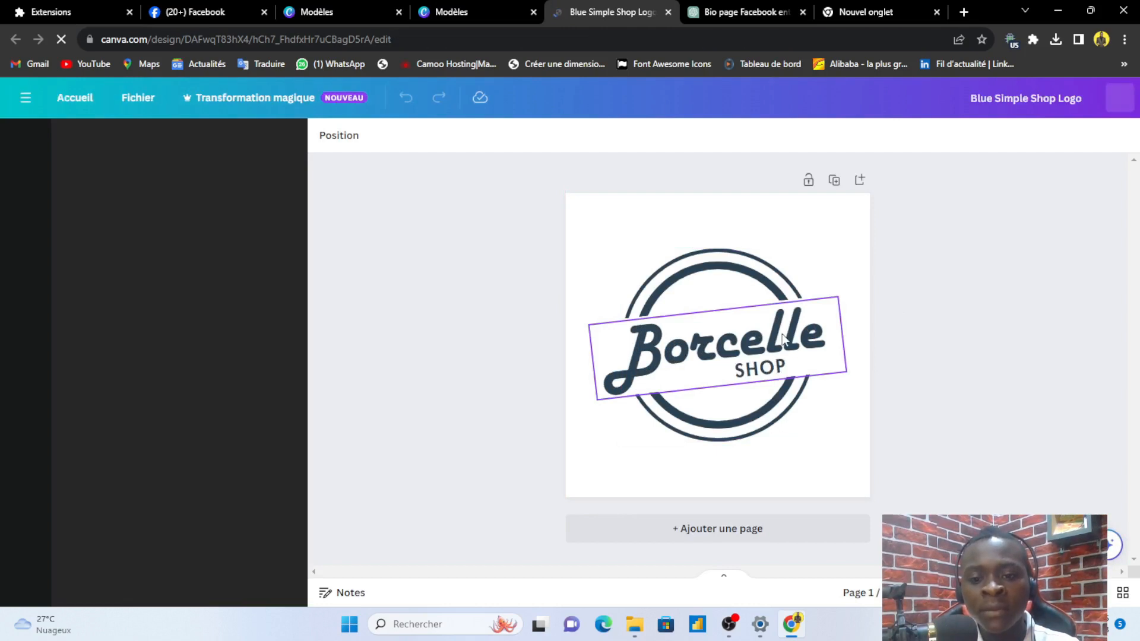
- Replace the Borcelle text in the logo with Tutos
click(688, 354)
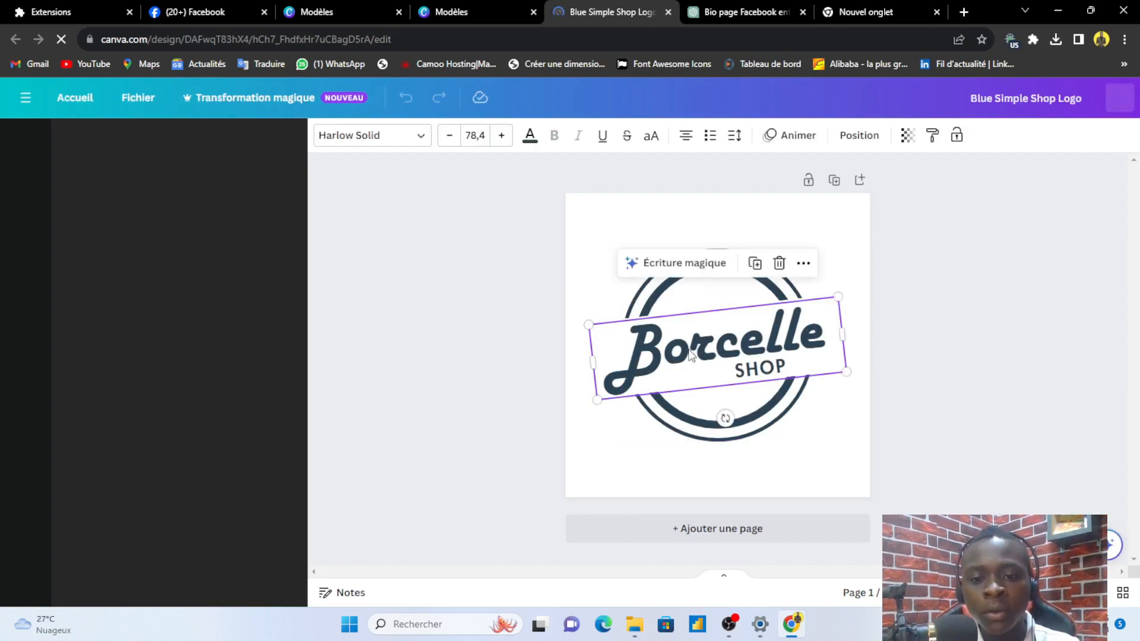
click(688, 353)
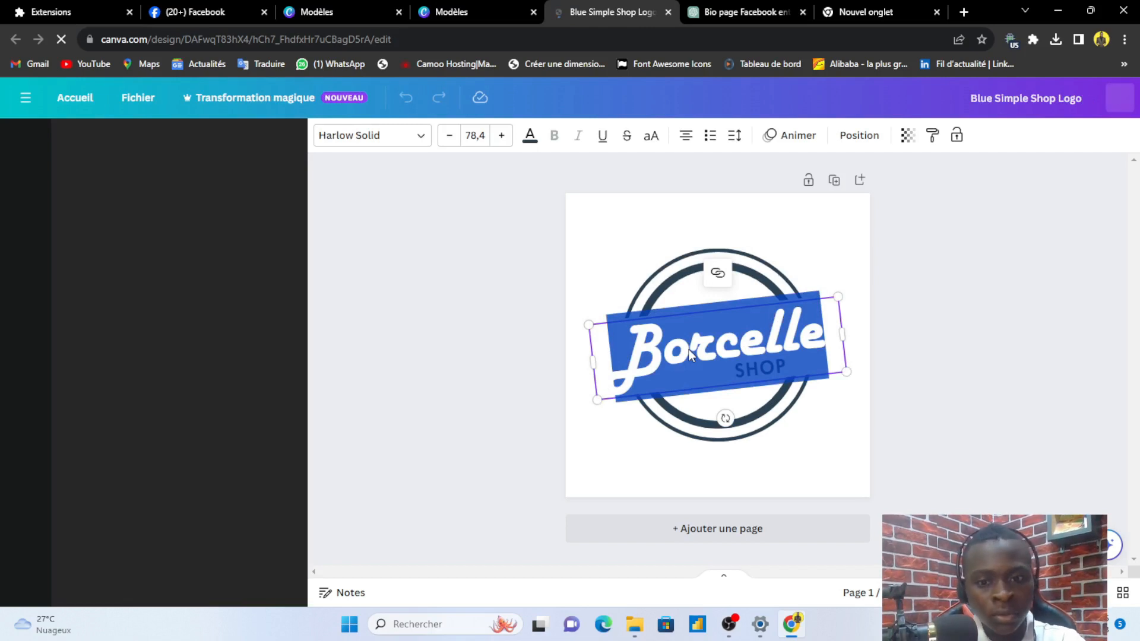
text(Jutos)
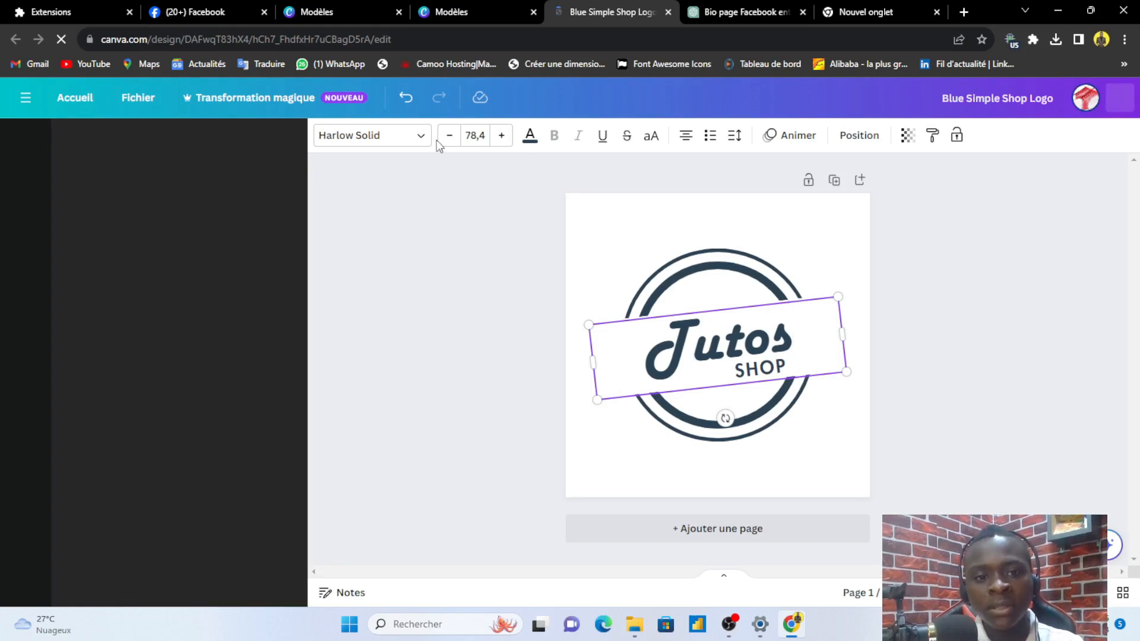
- Change the font of the Tutos text to Canva Sans
click(421, 137)
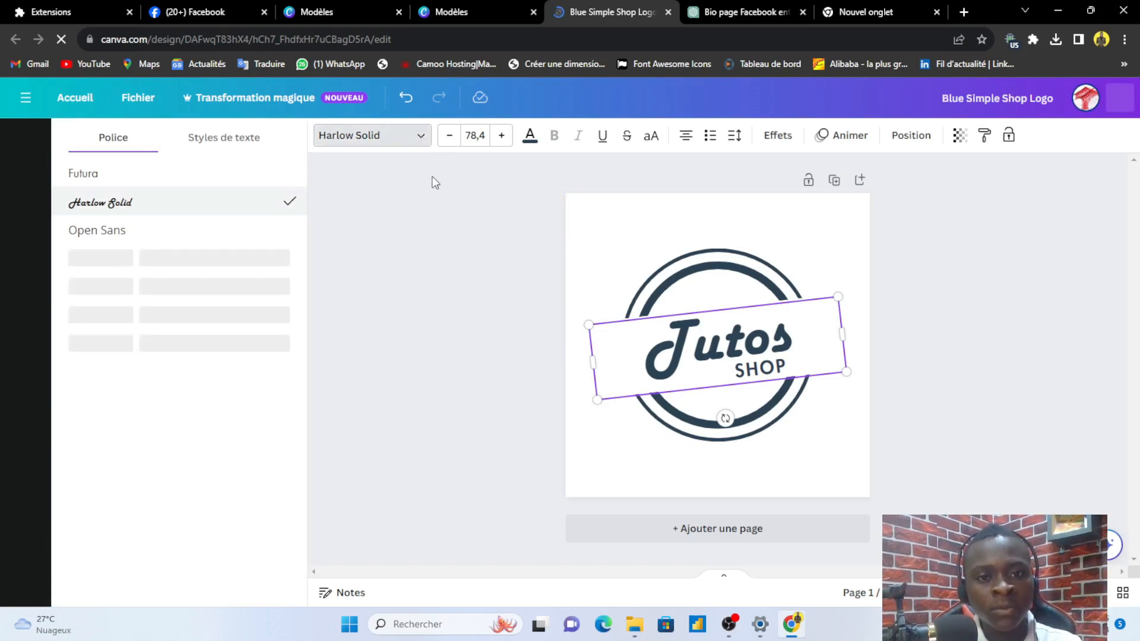
click(423, 136)
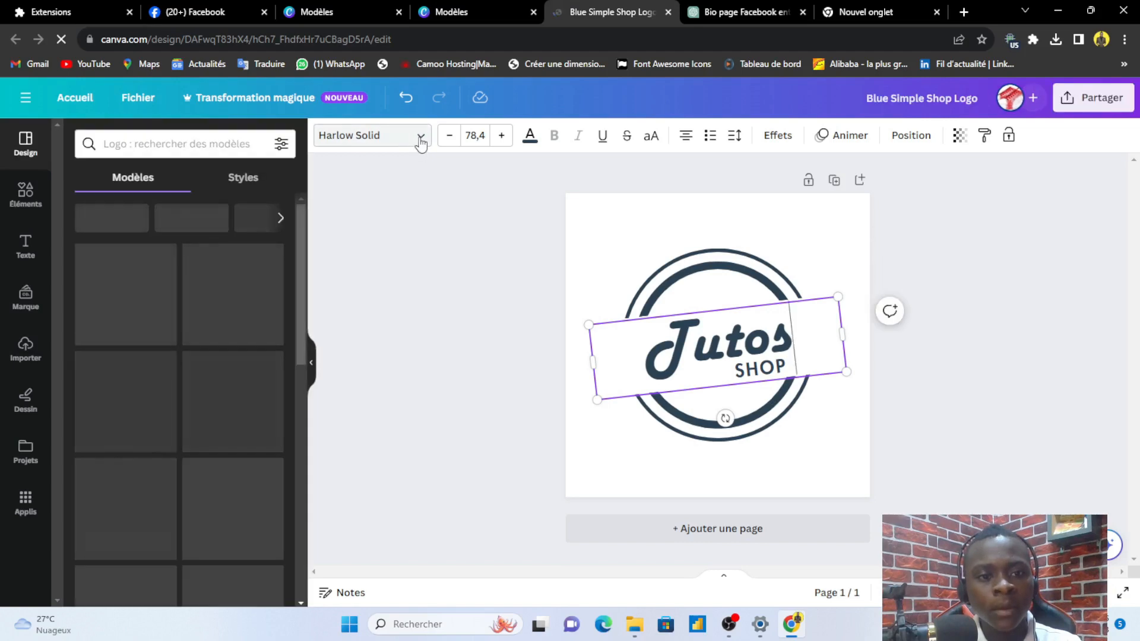
click(420, 138)
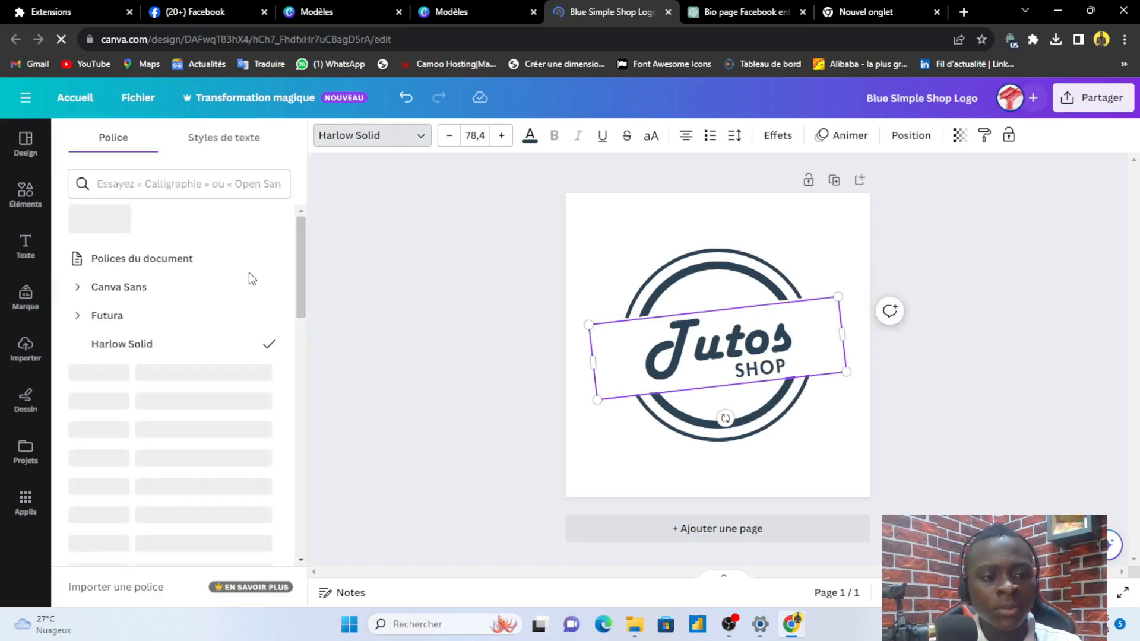
click(158, 299)
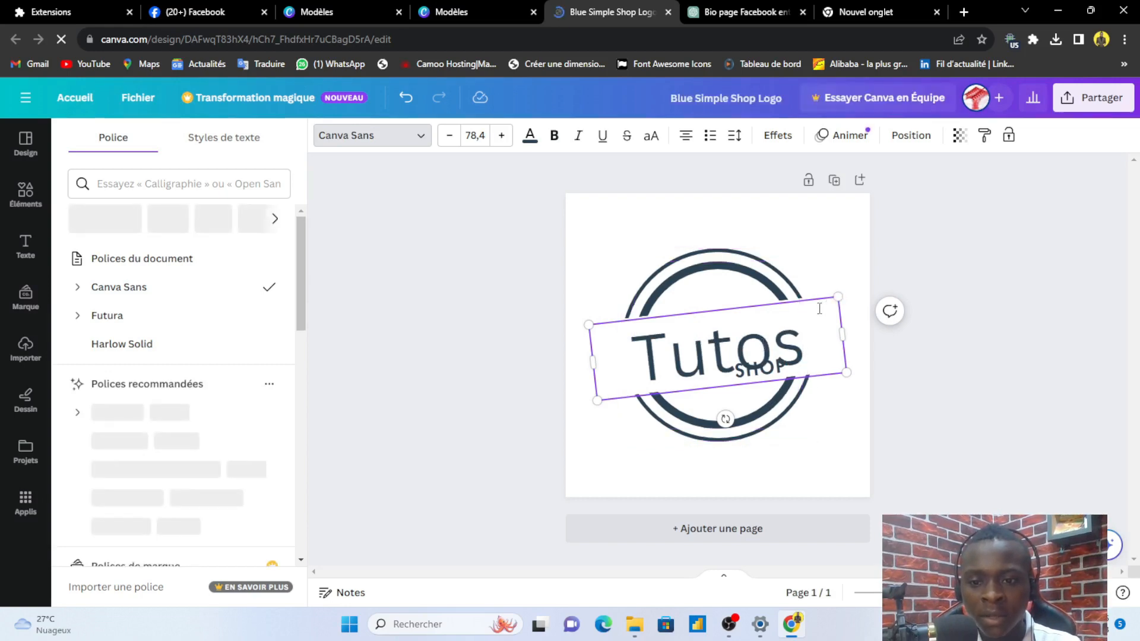
- Move the Tutos text slightly up within the circle and delete the SHOP text below it
mouse_move(800, 292)
mouse_down()
mouse_move(800, 275)
mouse_move(797, 286)
mouse_up()
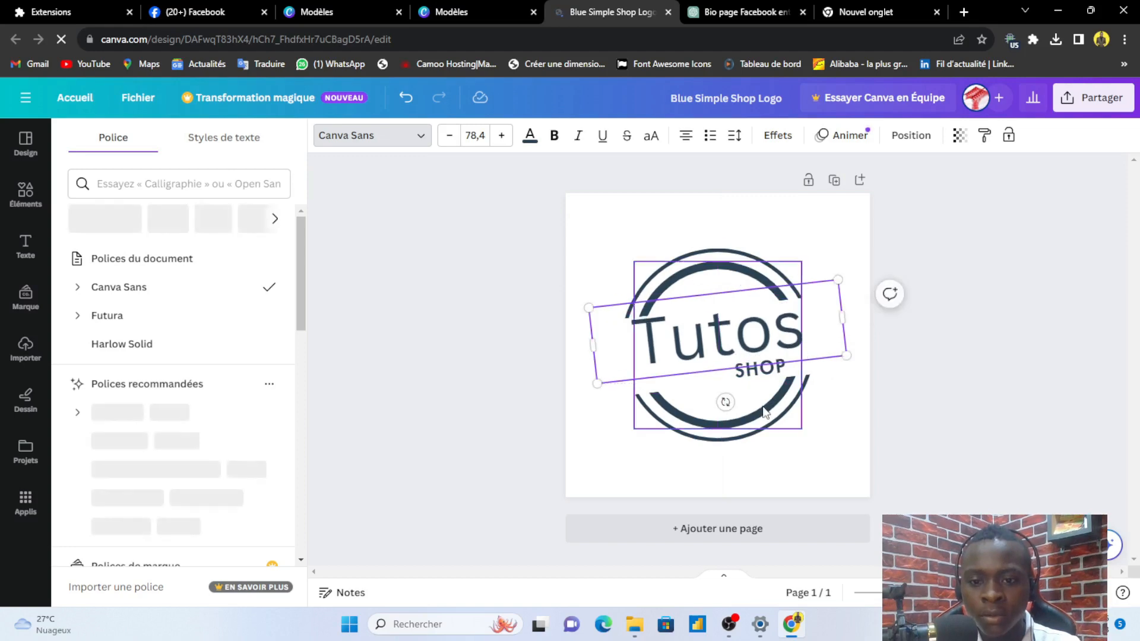
click(757, 374)
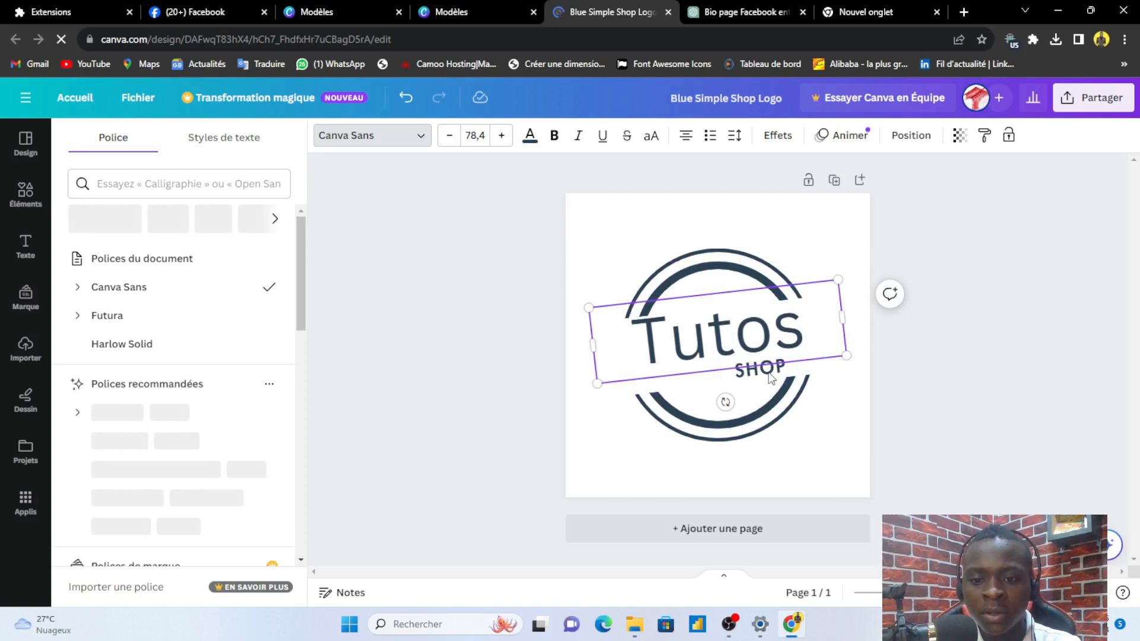
click(768, 371)
mouse_move(768, 371)
mouse_down()
mouse_move(768, 407)
mouse_move(777, 360)
mouse_move(762, 378)
mouse_up()
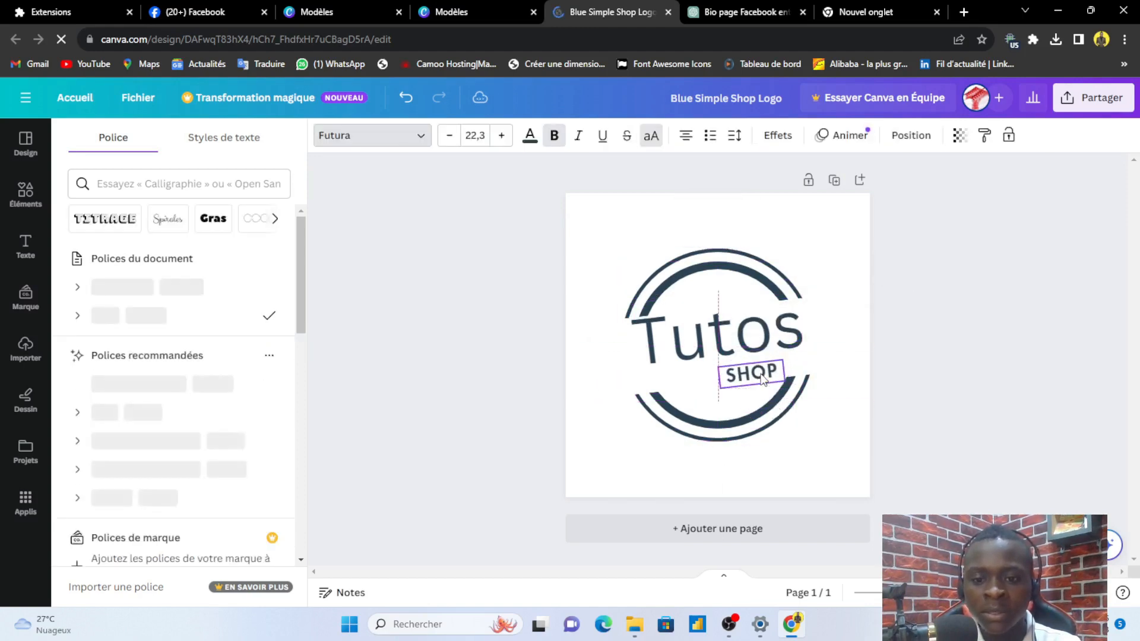
key(Delete)
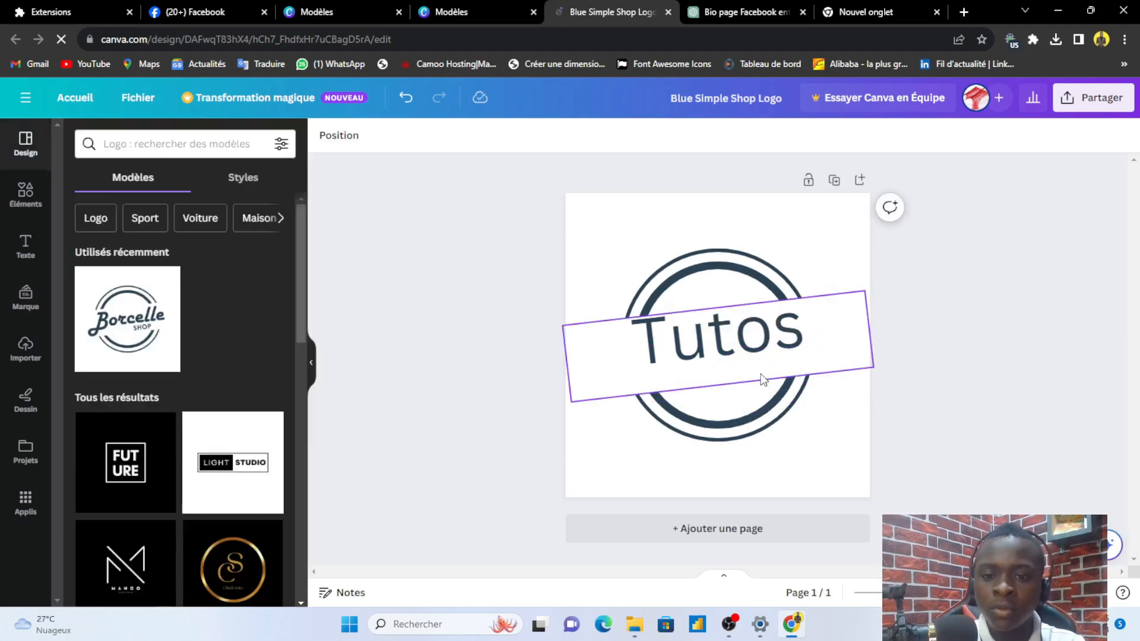
- Move the Tutos text down to the vertical middle of the logo's circle
drag(761, 365, 763, 385)
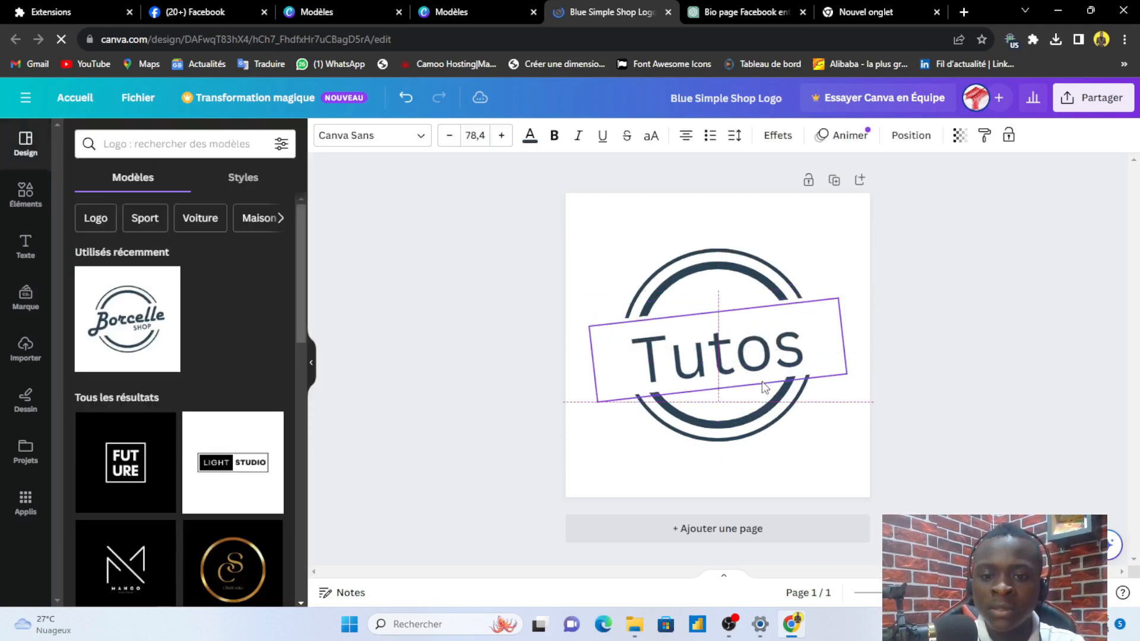
click(1002, 355)
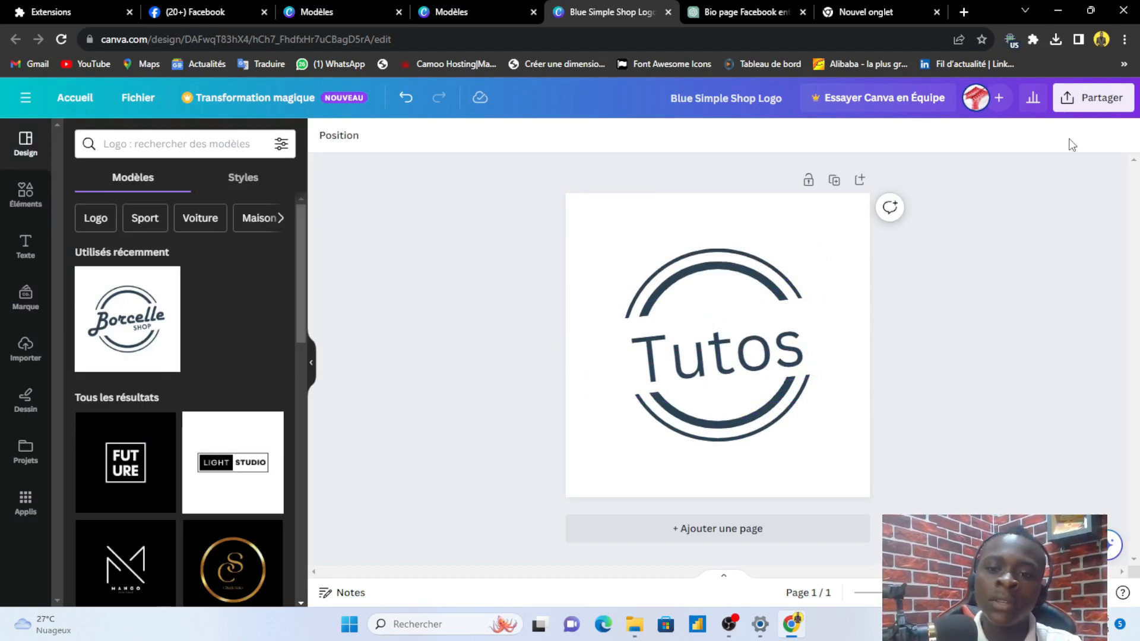
- Rename the design from the template's title to Logo
click(1093, 101)
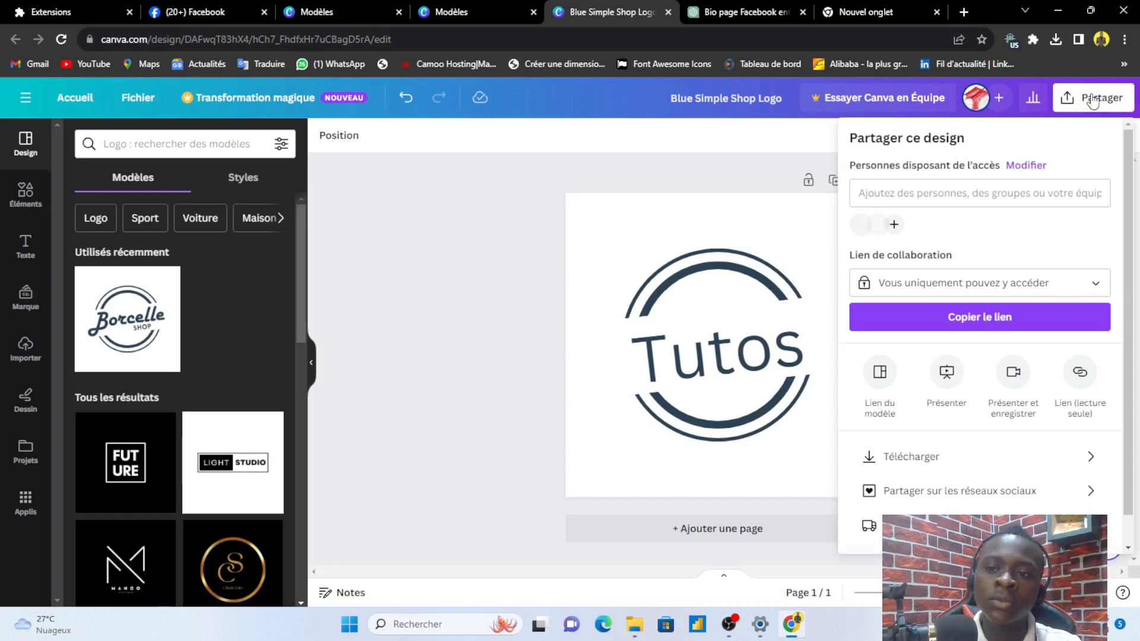
click(392, 276)
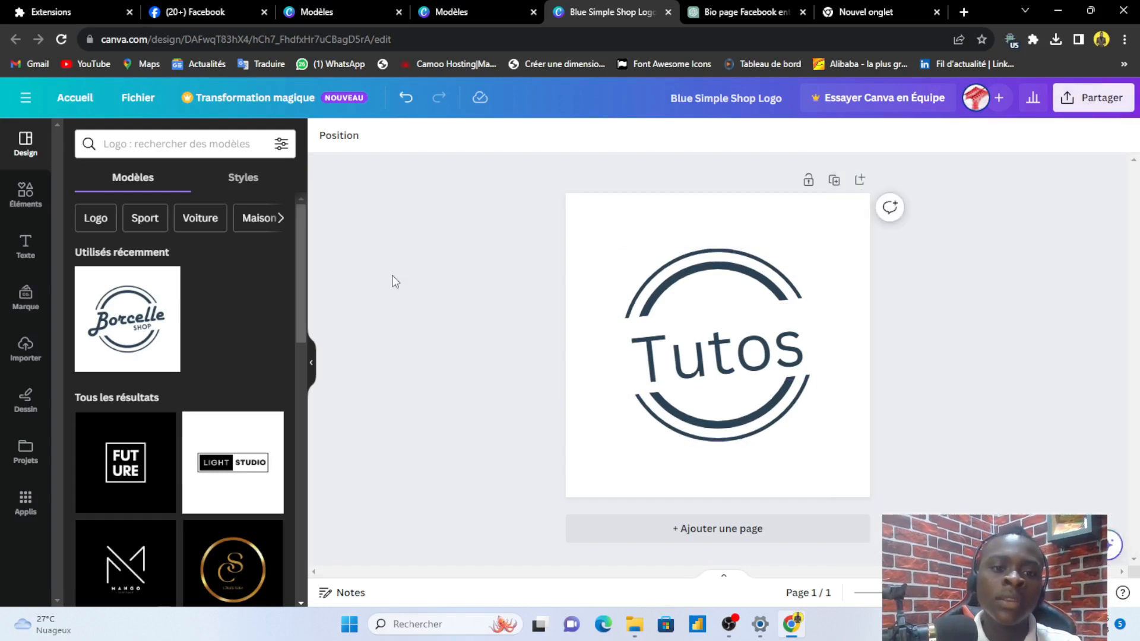
click(137, 101)
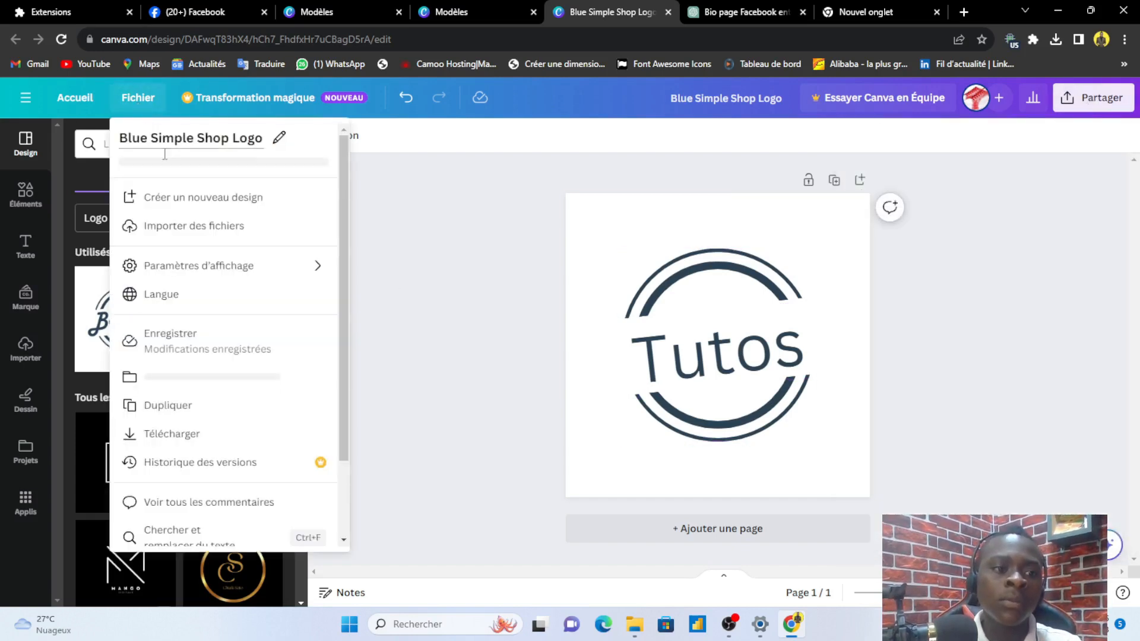
click(173, 131)
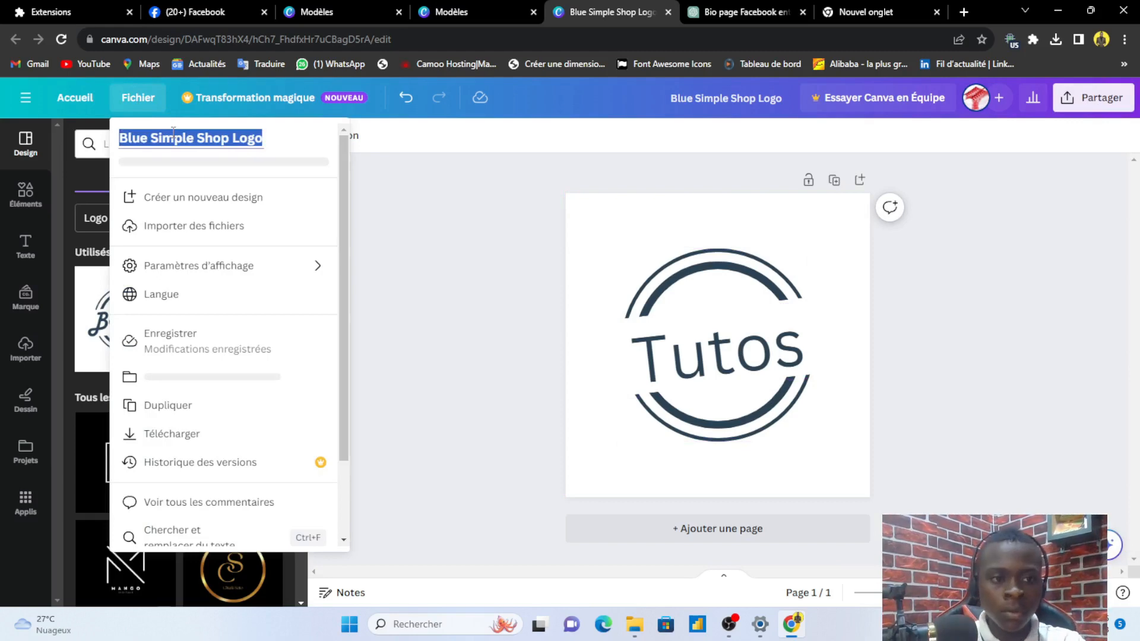
drag(233, 138, 121, 134)
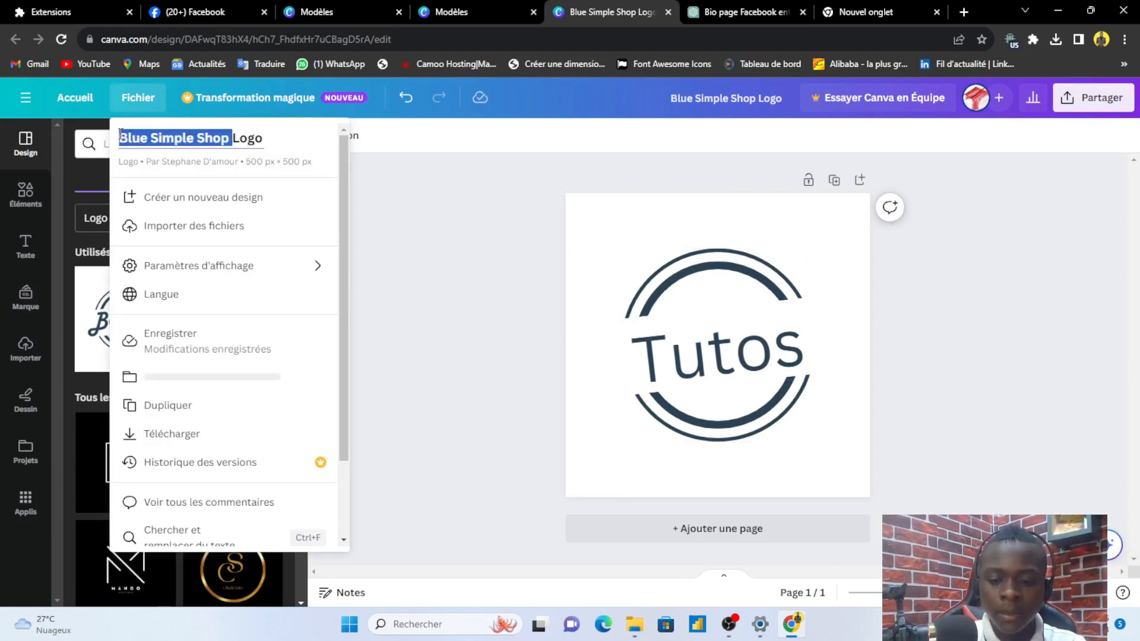
key(BackSpace)
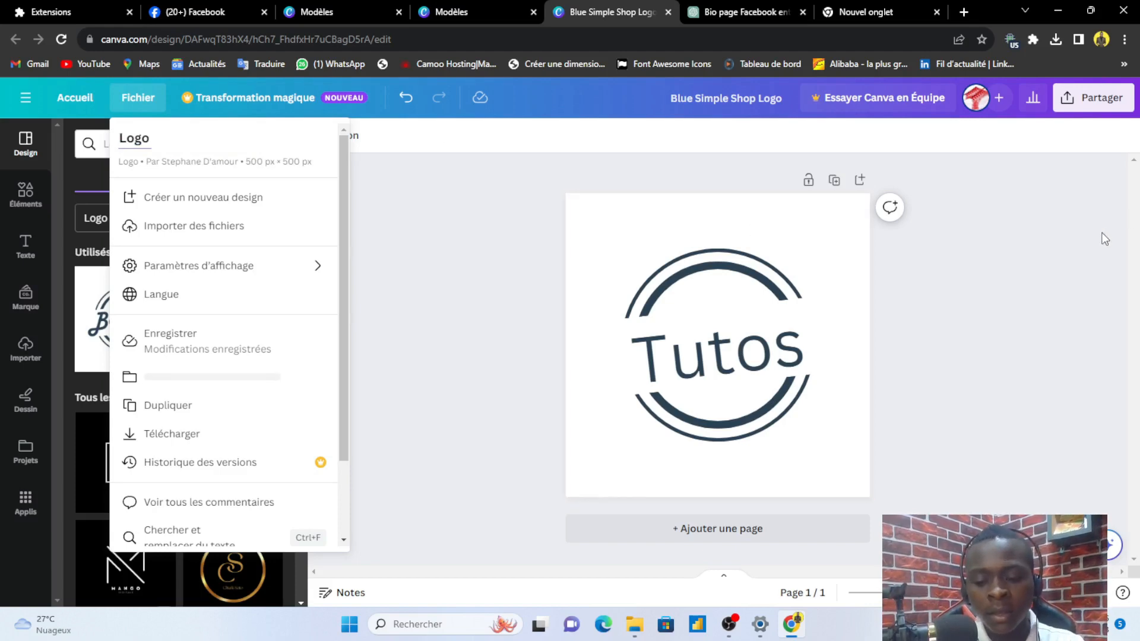
key(Return)
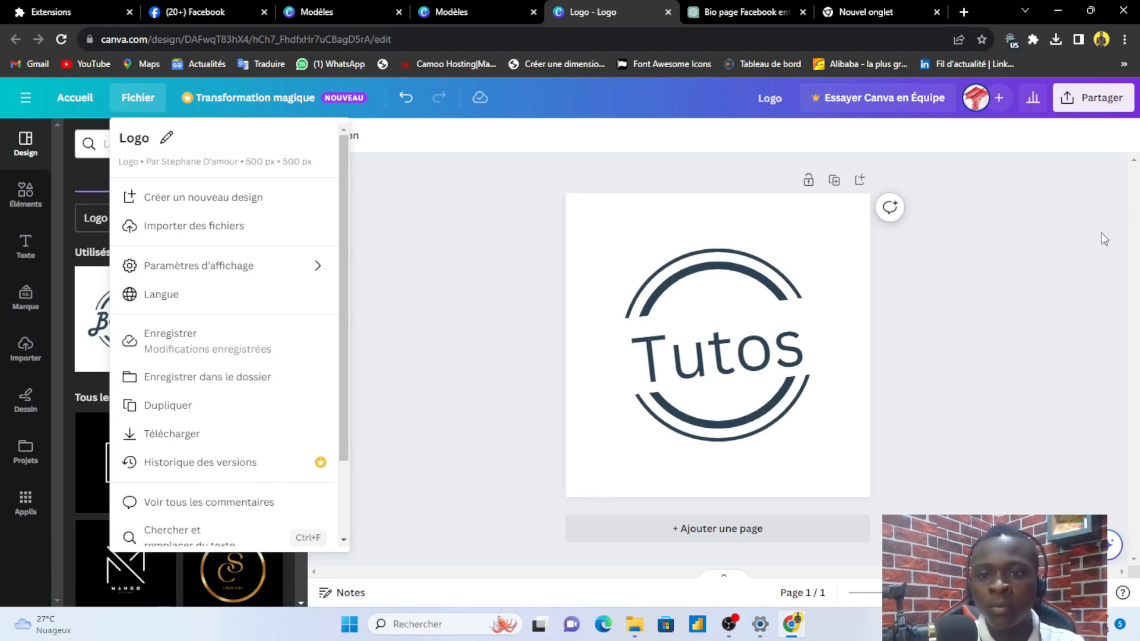
click(1022, 324)
- Download the logo design as a PNG file
click(1087, 96)
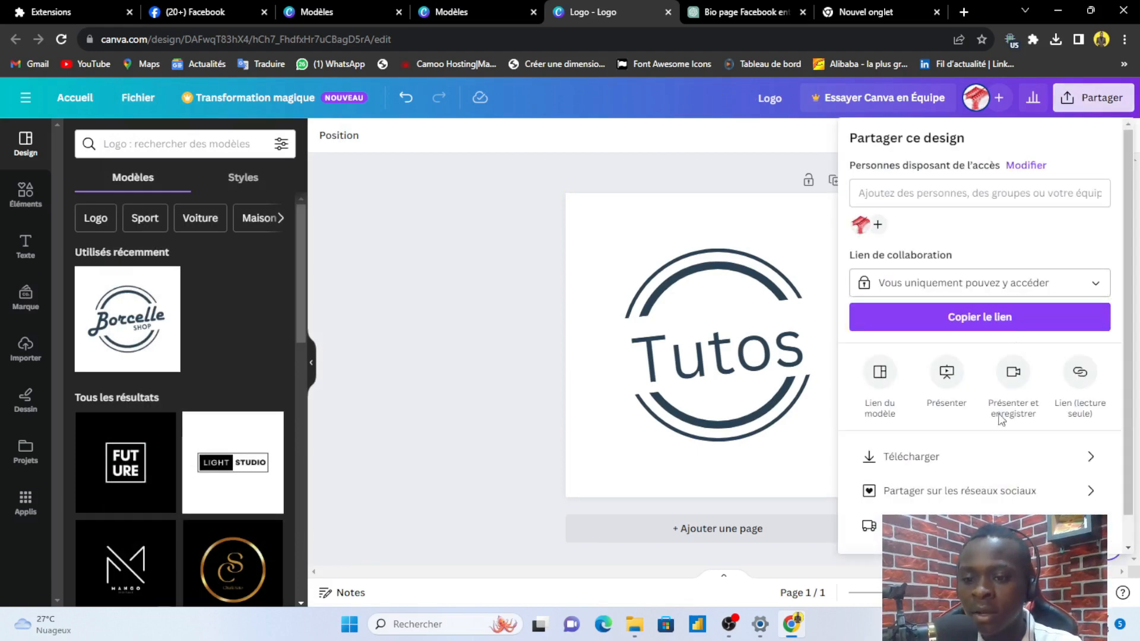
click(967, 463)
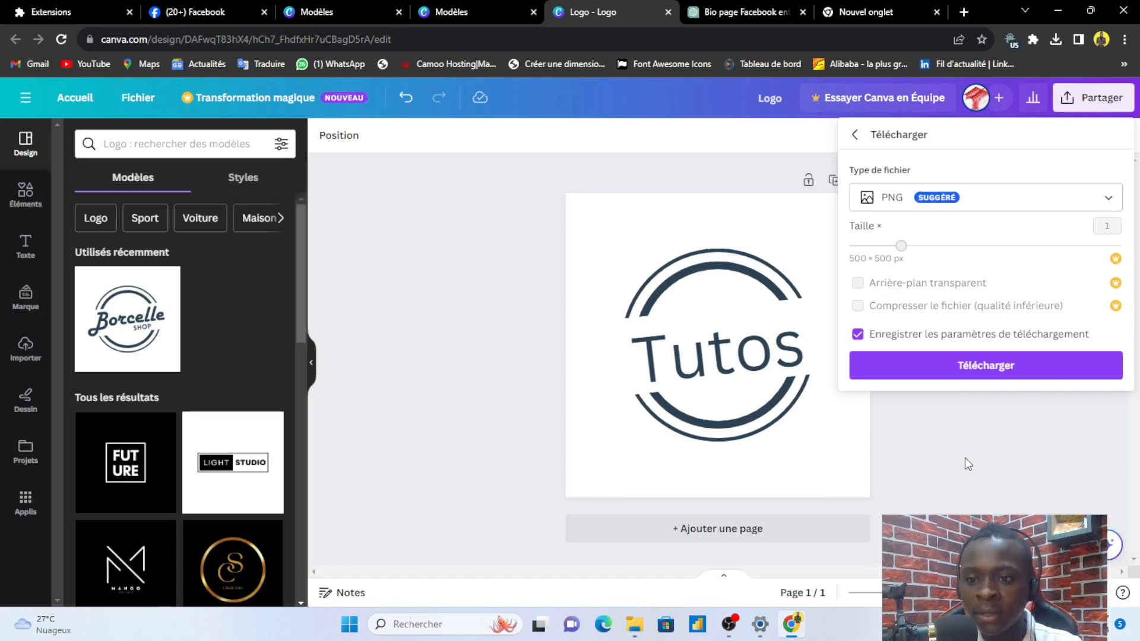
click(943, 363)
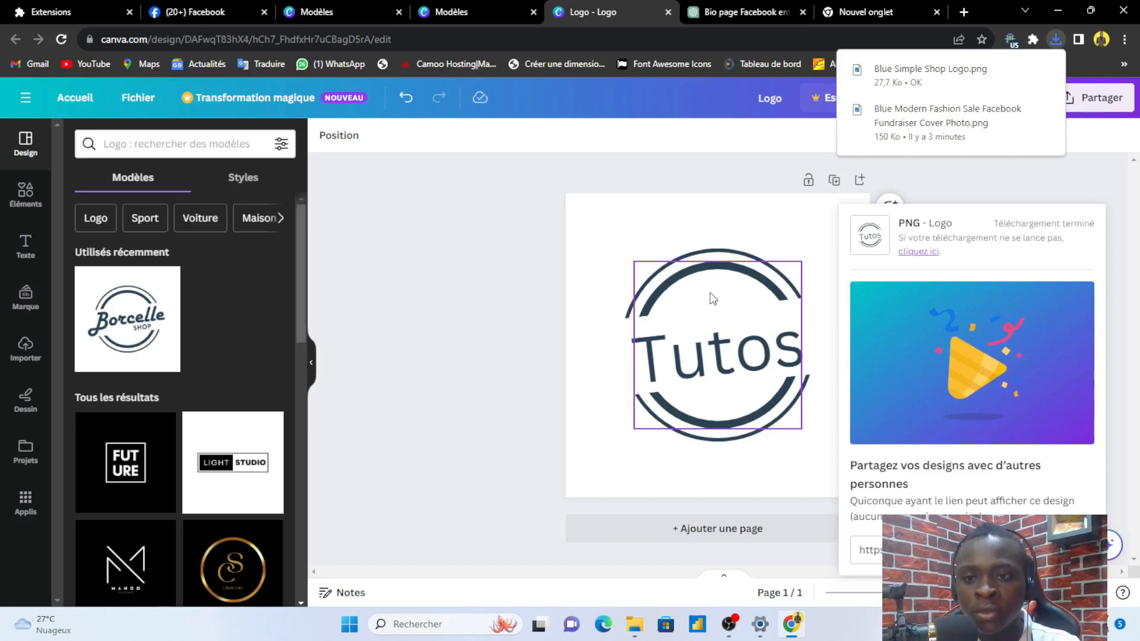
click(566, 224)
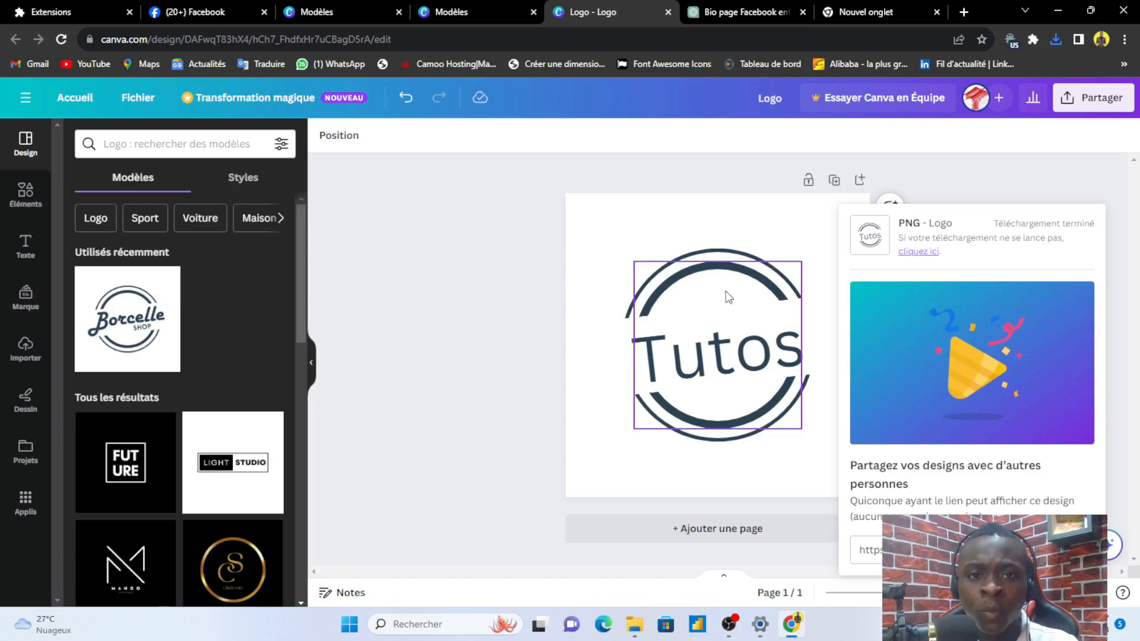
- Switch to Facebook and leave the Tutos Page creation form, discarding its entries
click(165, 8)
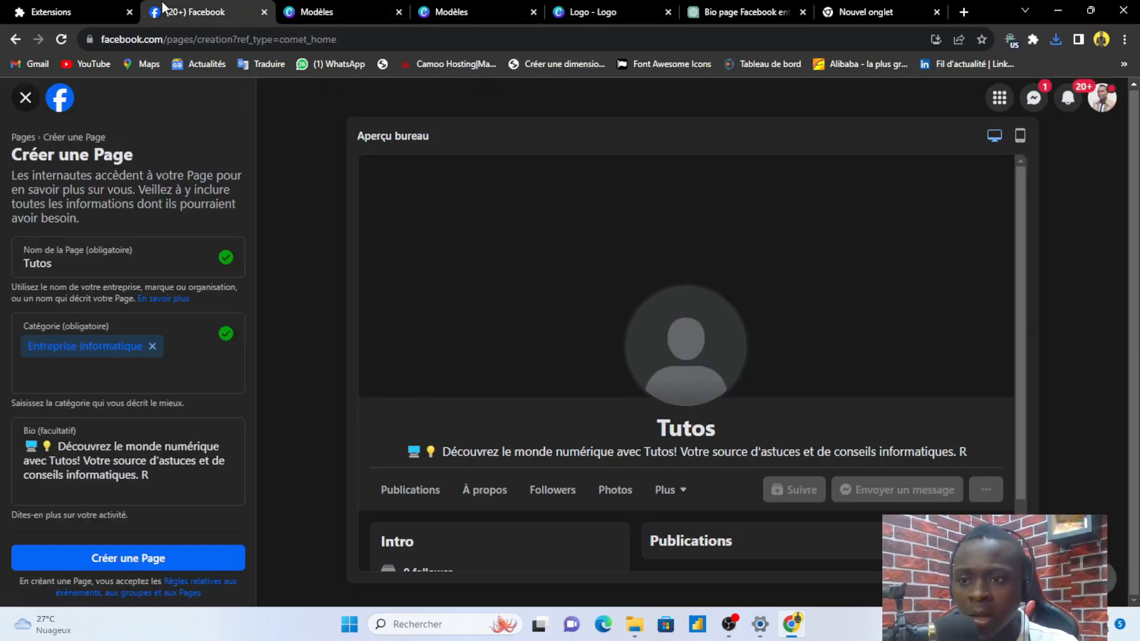
click(26, 99)
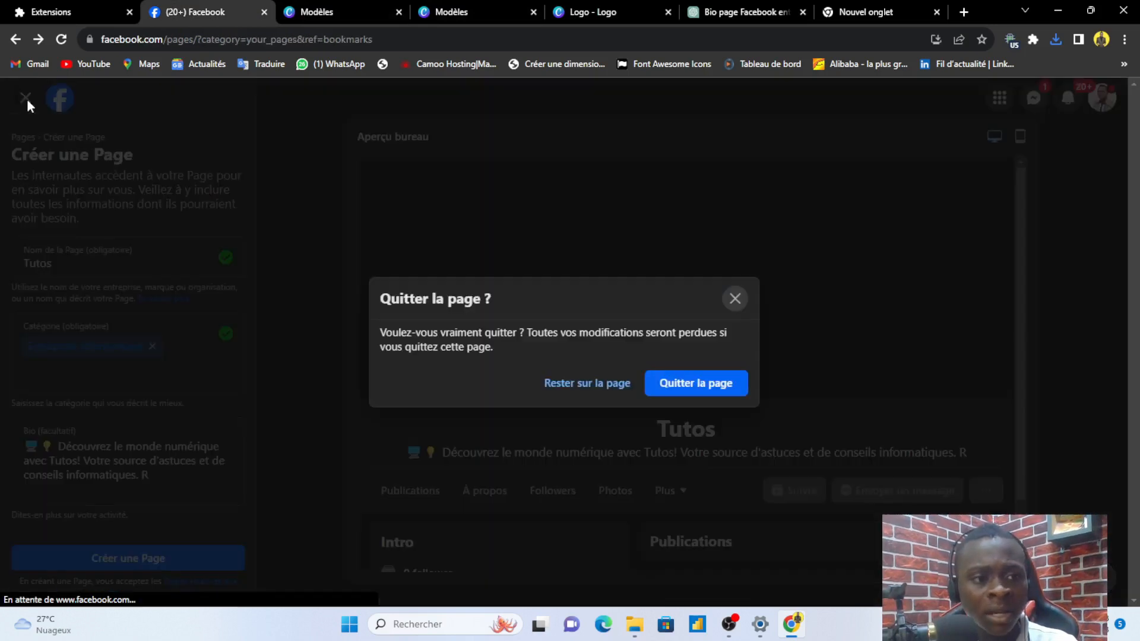
click(690, 396)
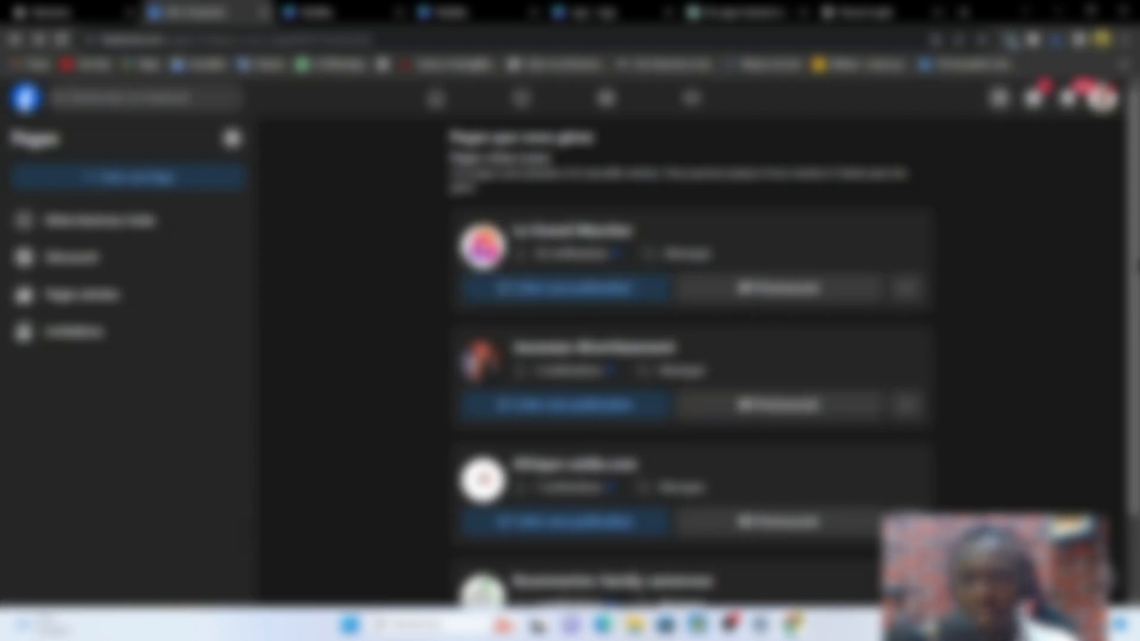
- Open the existing Page Jeunesse divertissement from the managed Pages
scroll(966, 301, down, 1)
scroll(966, 302, up, 1)
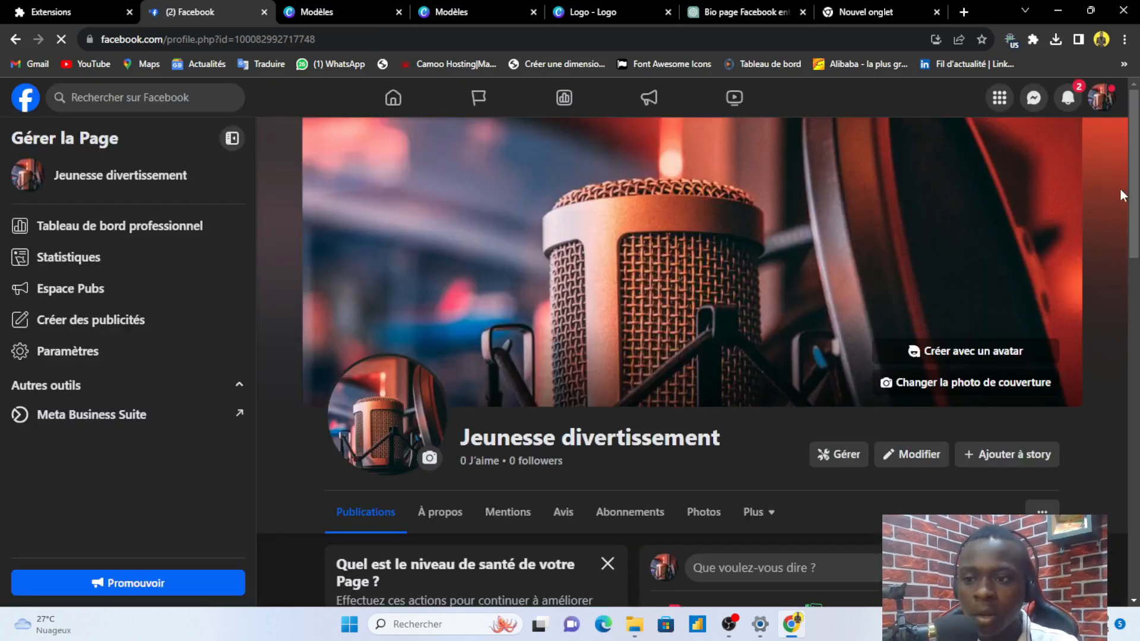
drag(1135, 192, 1118, 163)
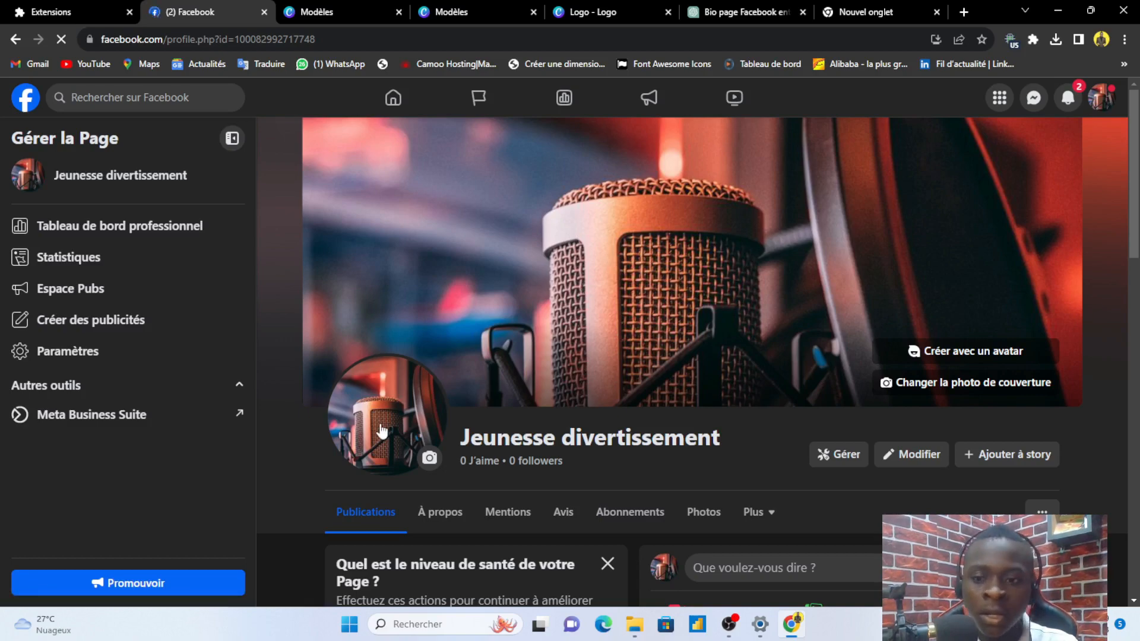
scroll(382, 432, down, 4)
click(959, 352)
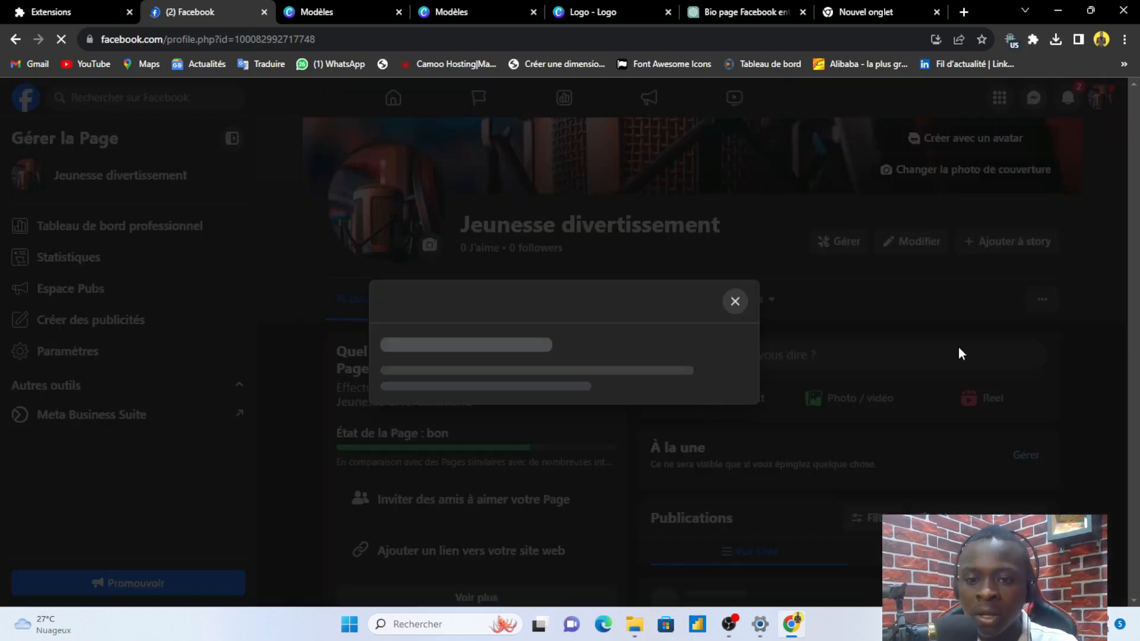
click(734, 302)
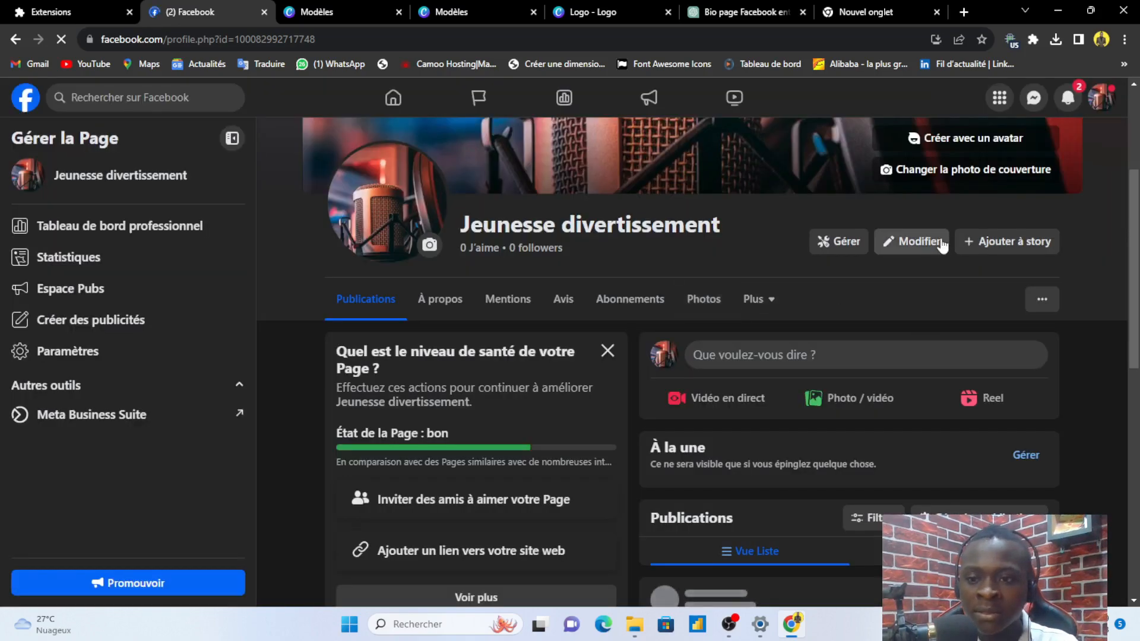
scroll(918, 315, up, 1)
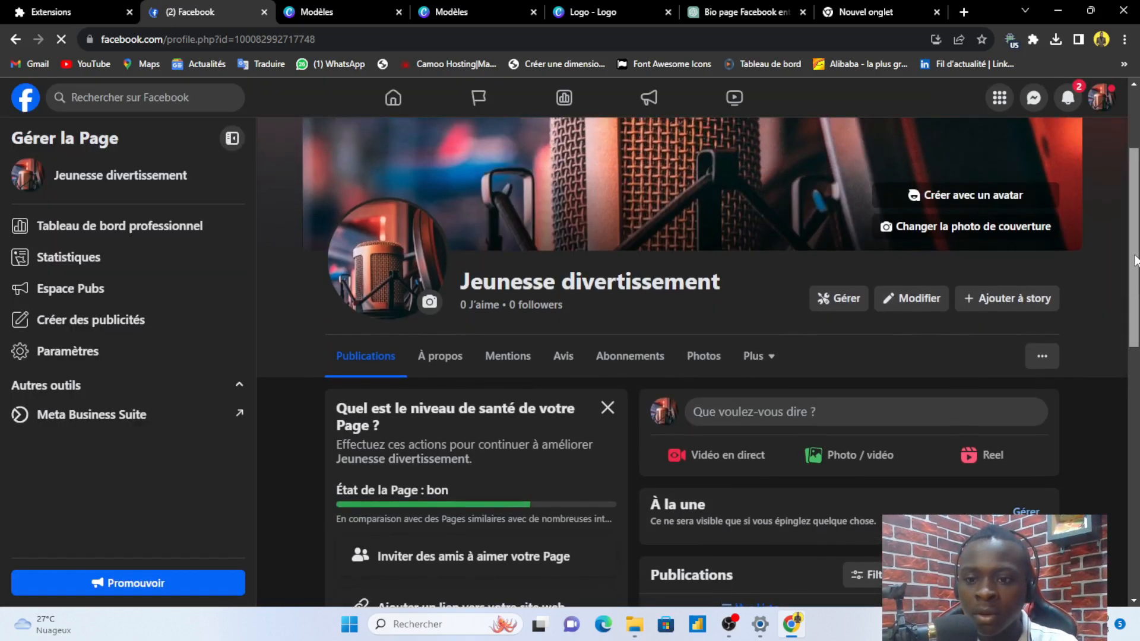
click(911, 303)
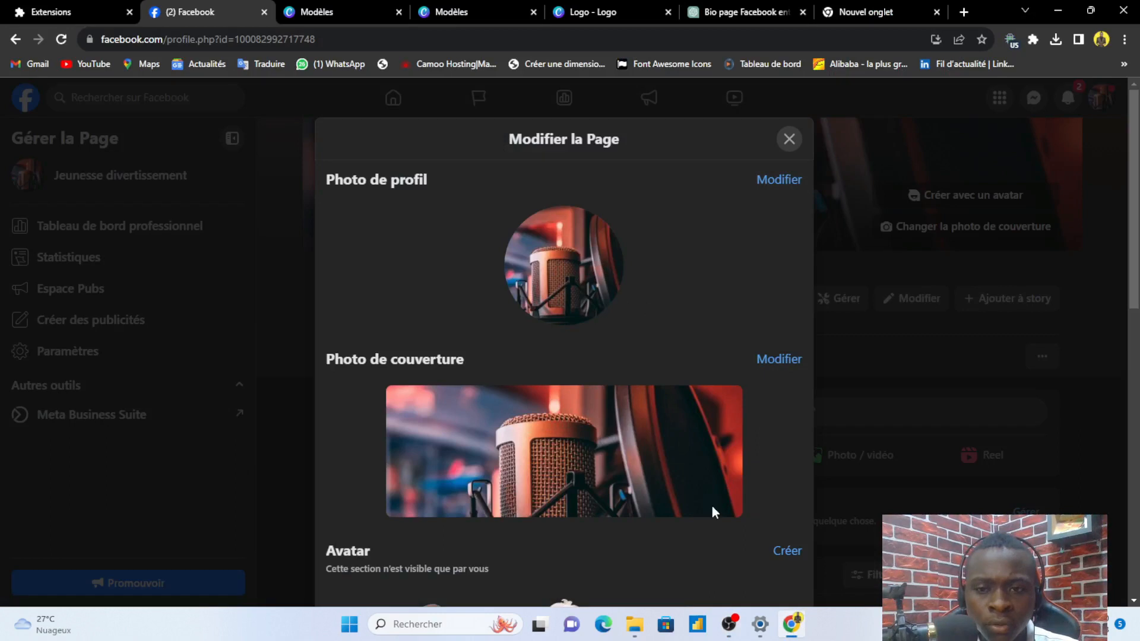
click(772, 182)
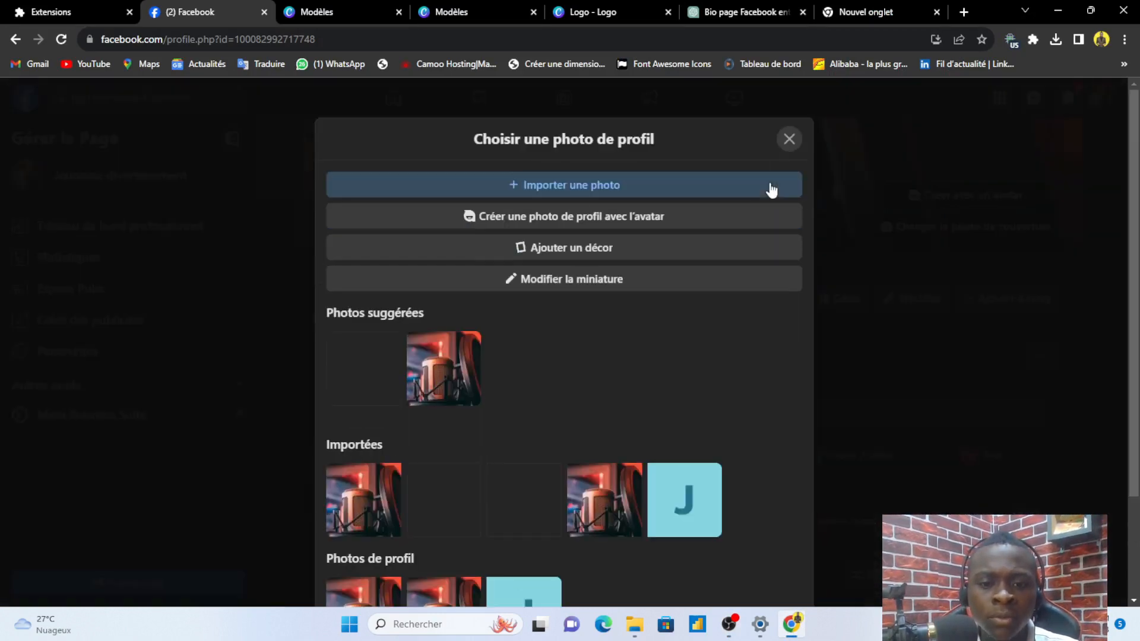
click(638, 190)
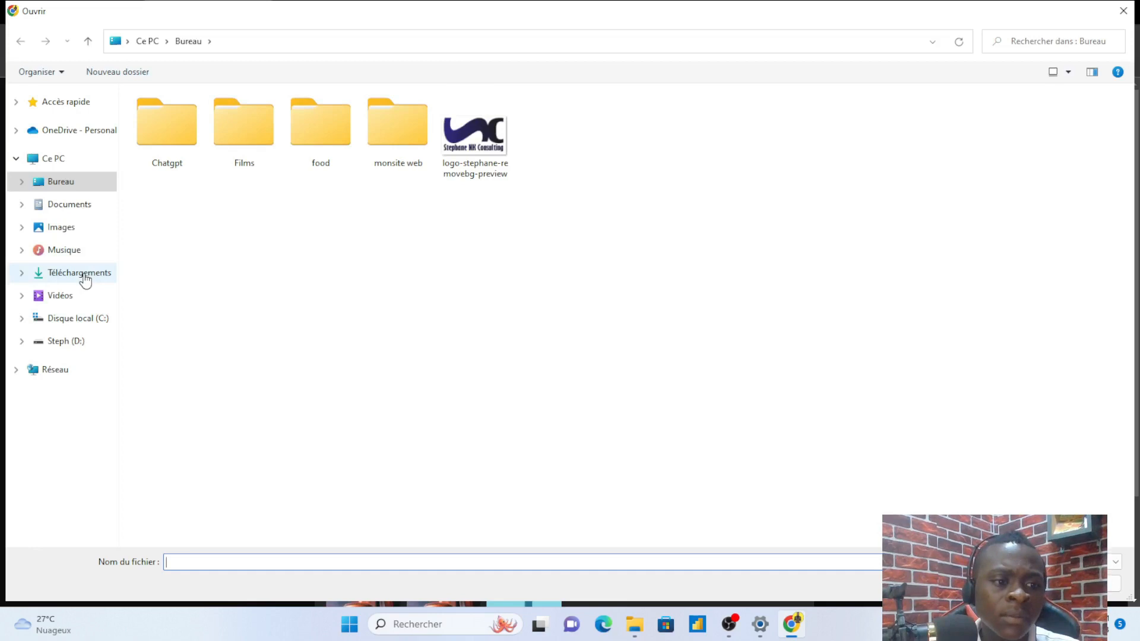
click(85, 277)
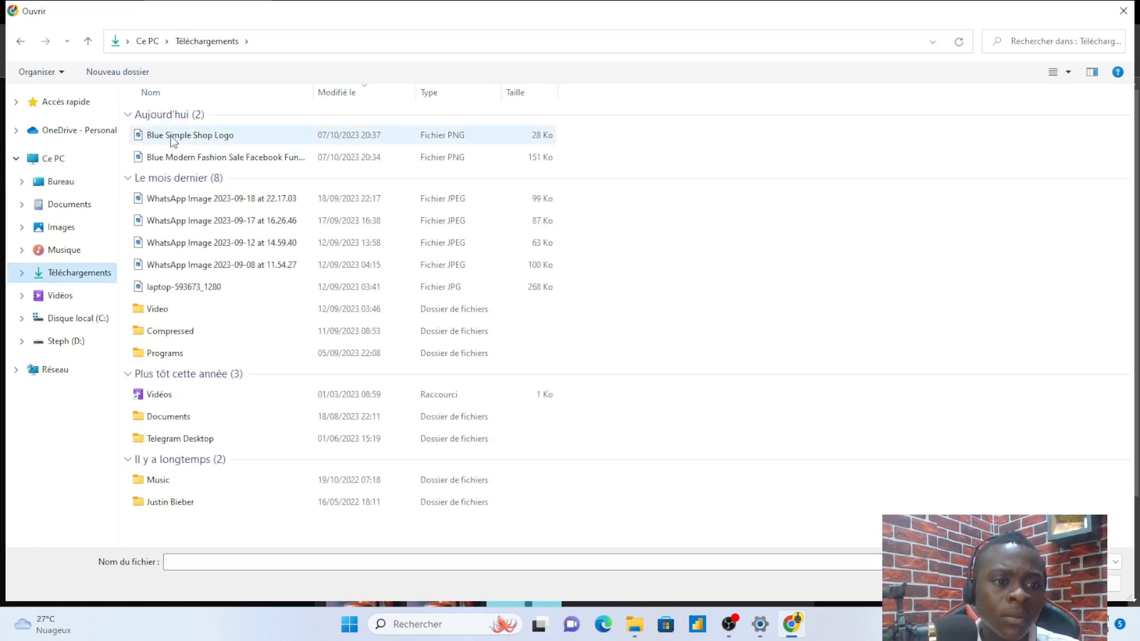
click(170, 136)
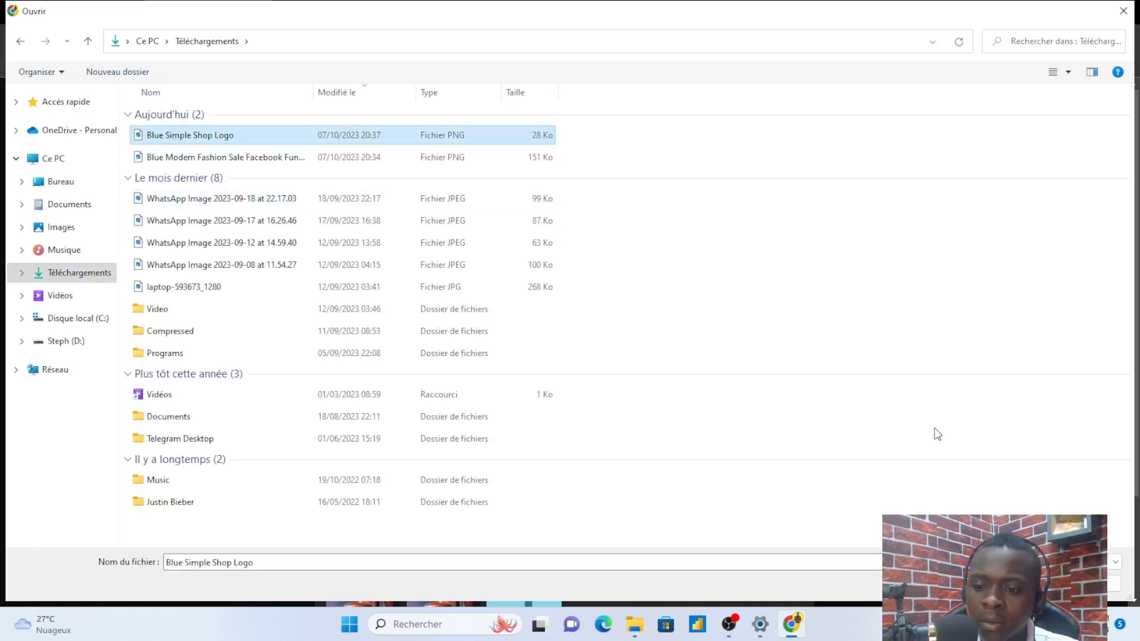
key(Return)
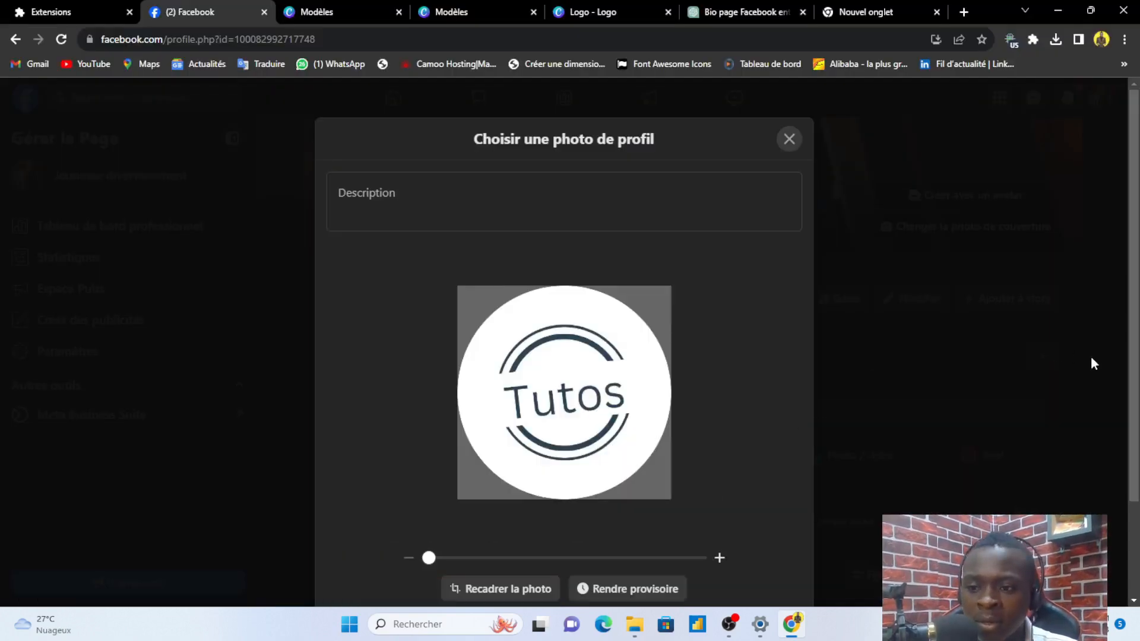
scroll(1138, 382, down, 2)
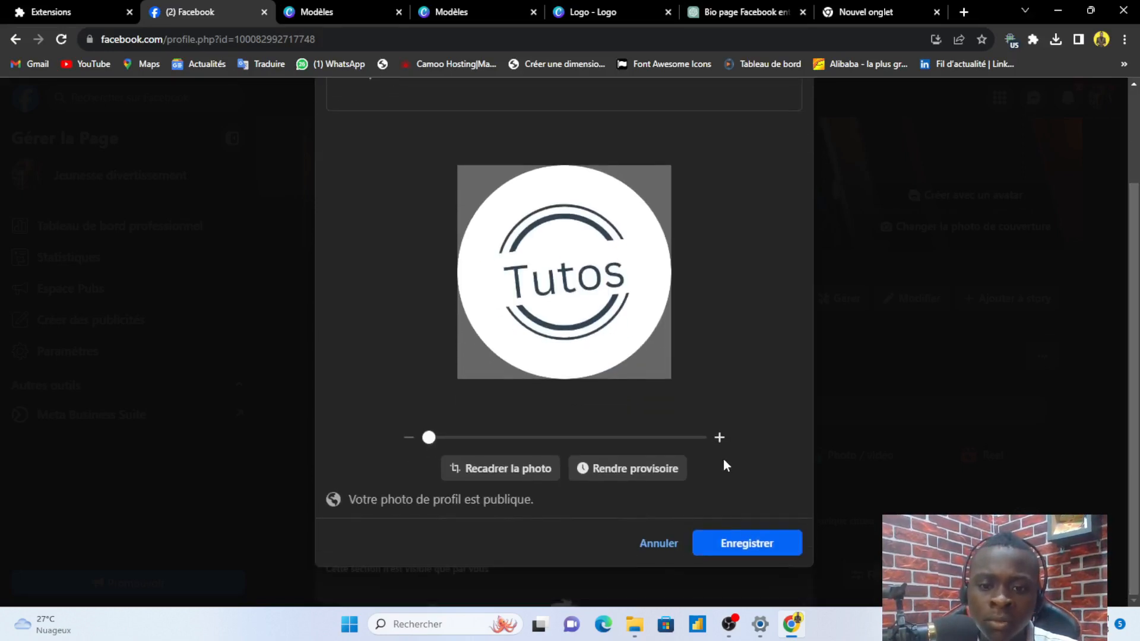
click(775, 543)
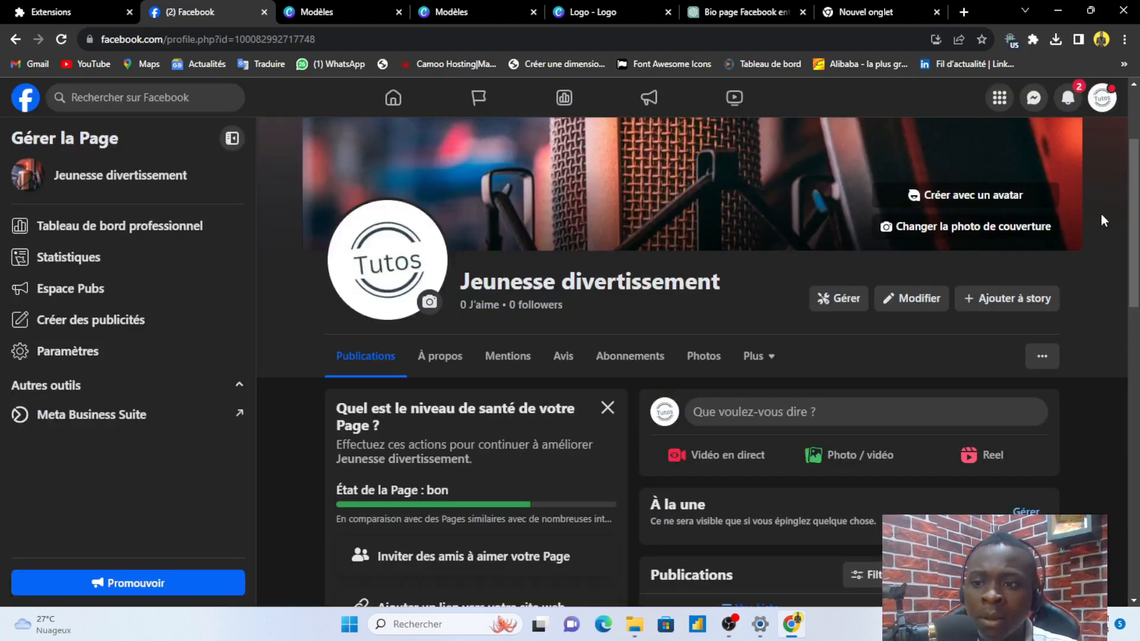
- Replace the Page's cover photo with the downloaded Tutos Entreprise Informatique banner from the Téléchargements folder and save it
scroll(1128, 190, up, 3)
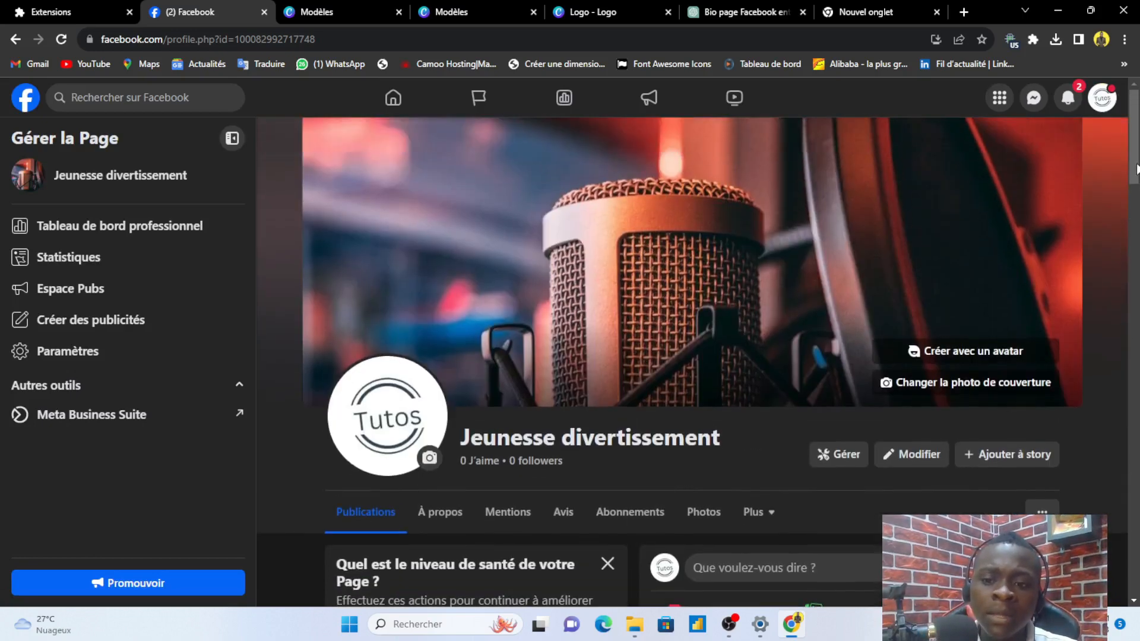
drag(1136, 163, 1130, 202)
scroll(1132, 208, up, 2)
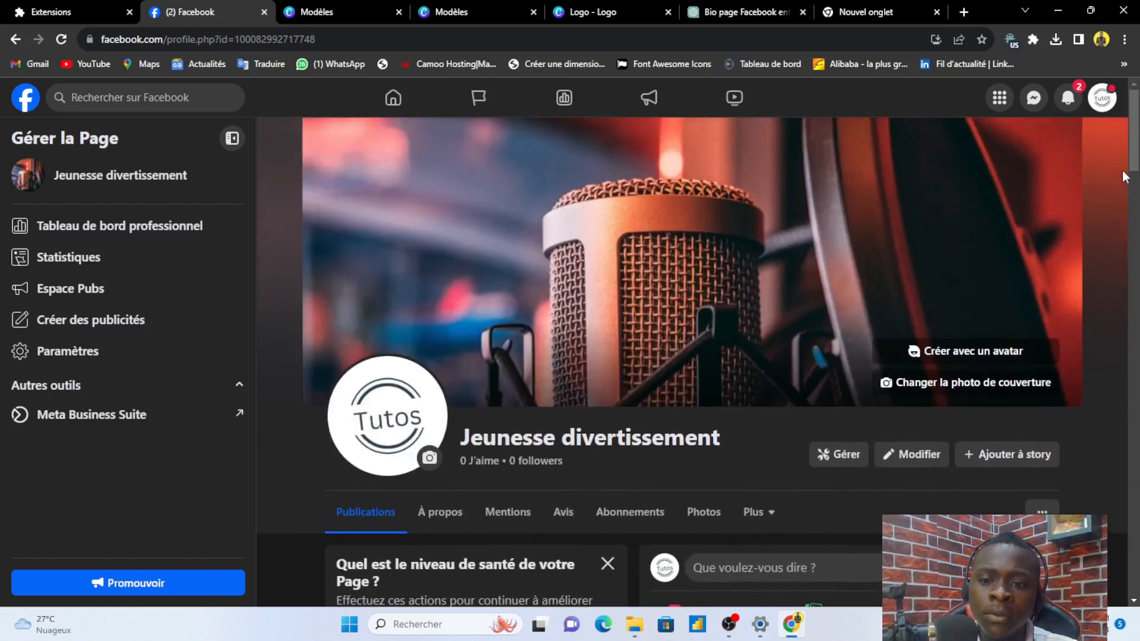
click(937, 461)
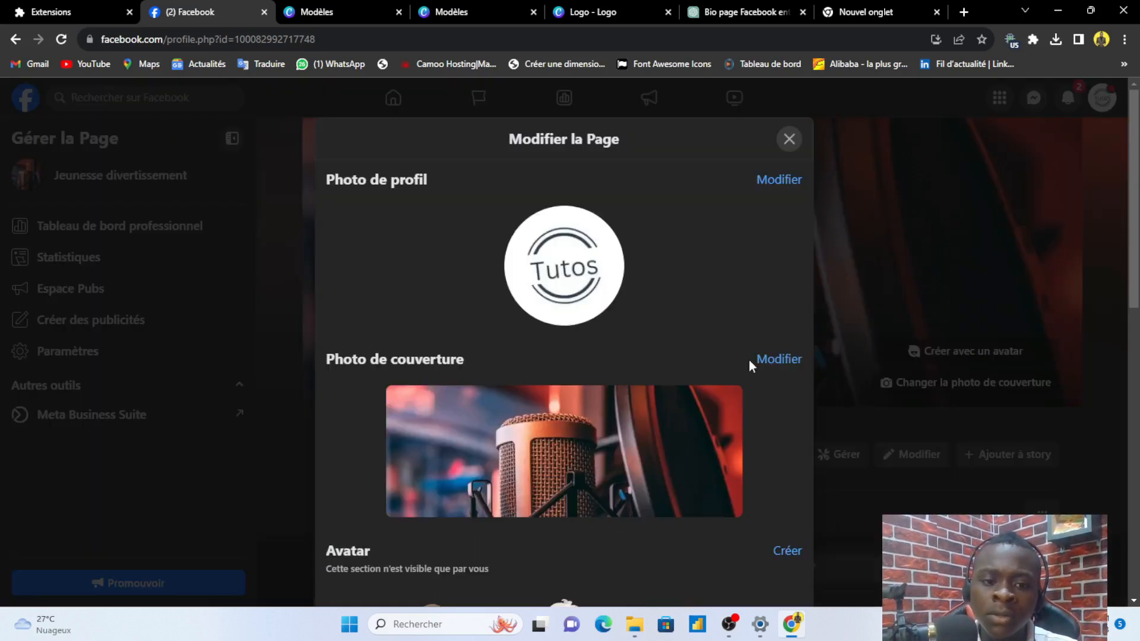
click(769, 359)
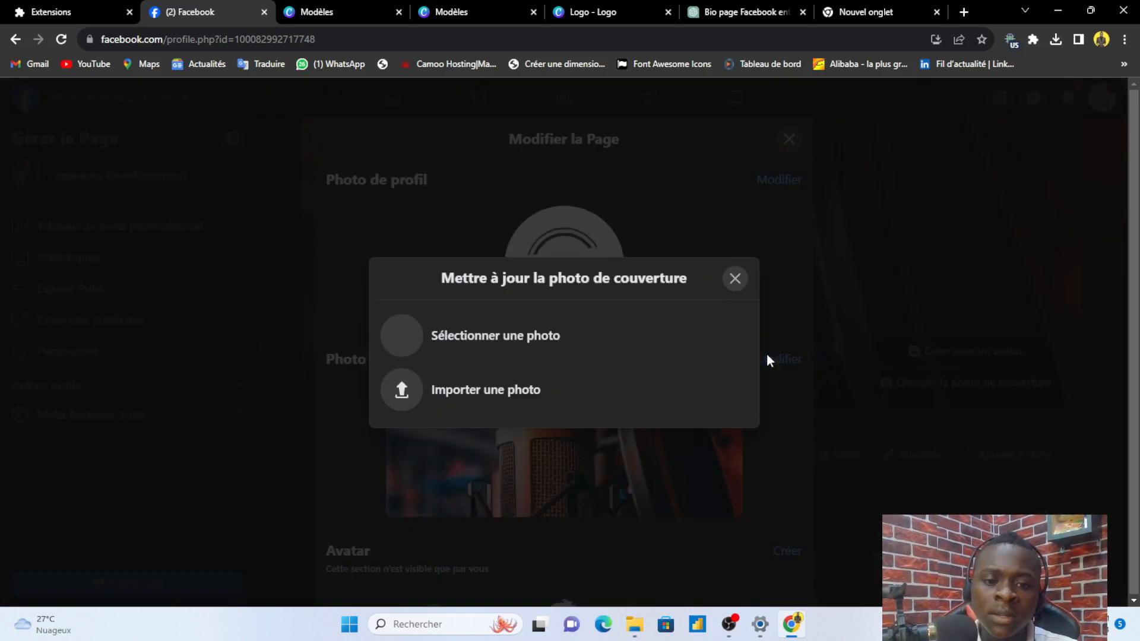
click(618, 377)
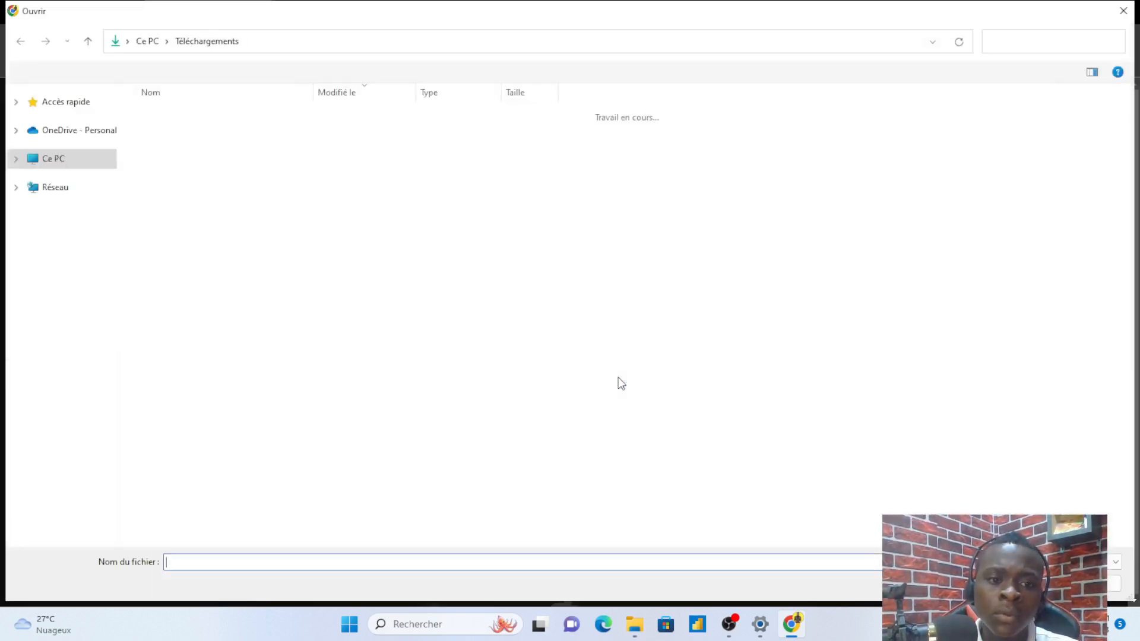
click(265, 157)
double_click(238, 157)
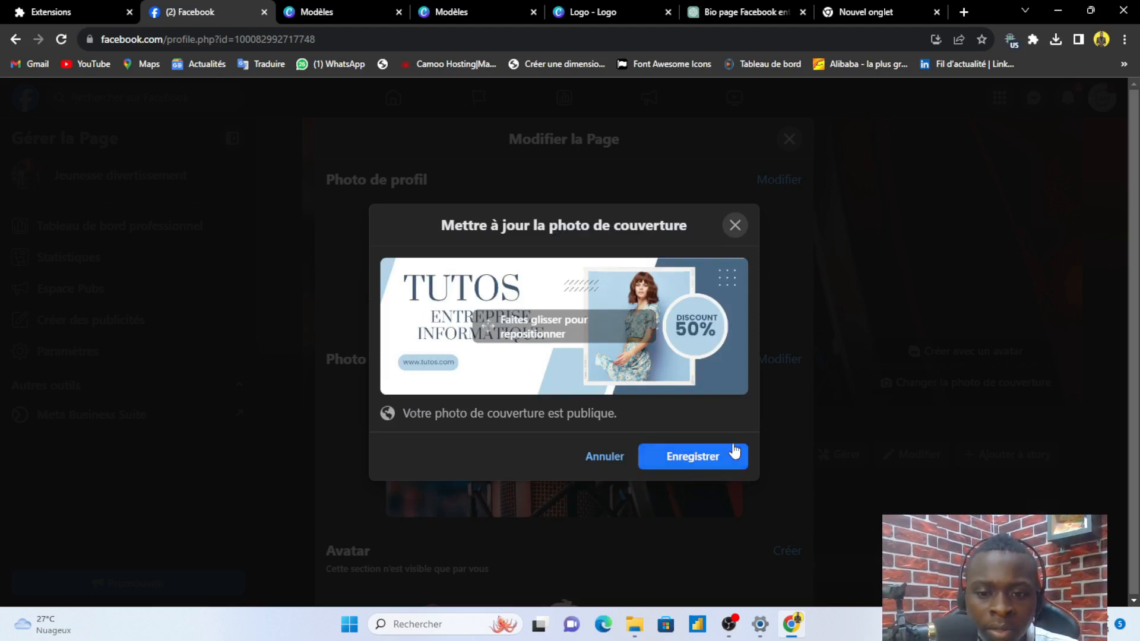
click(730, 465)
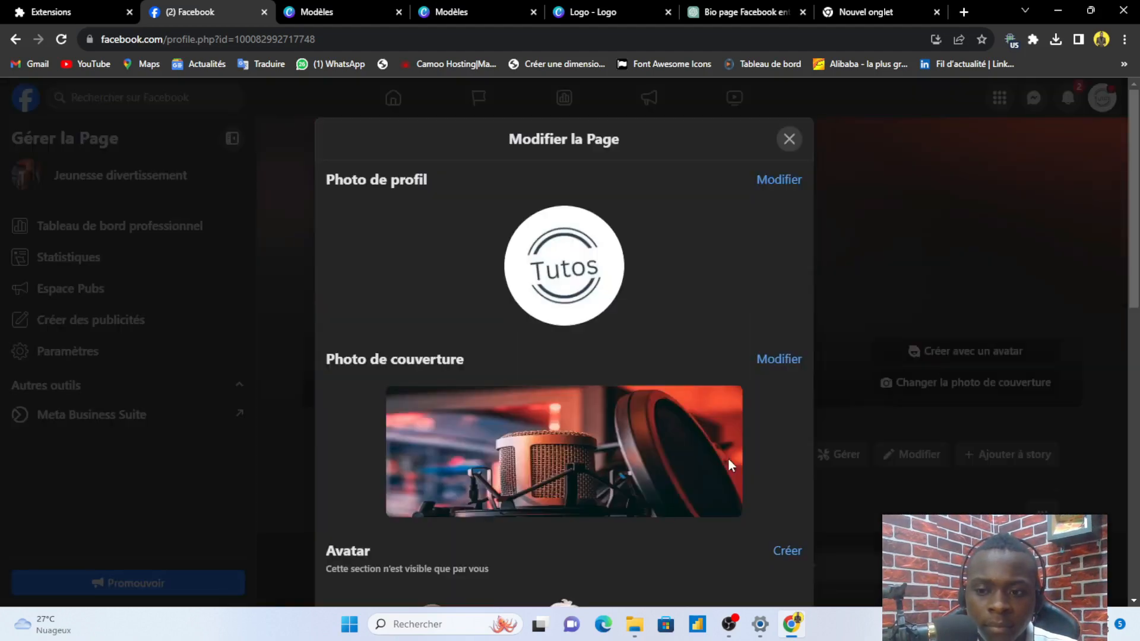
- Review the Page's photos, avatar, bio, intro and featured sections in the editing dialog, close it and check the Page header
scroll(1042, 226, down, 5)
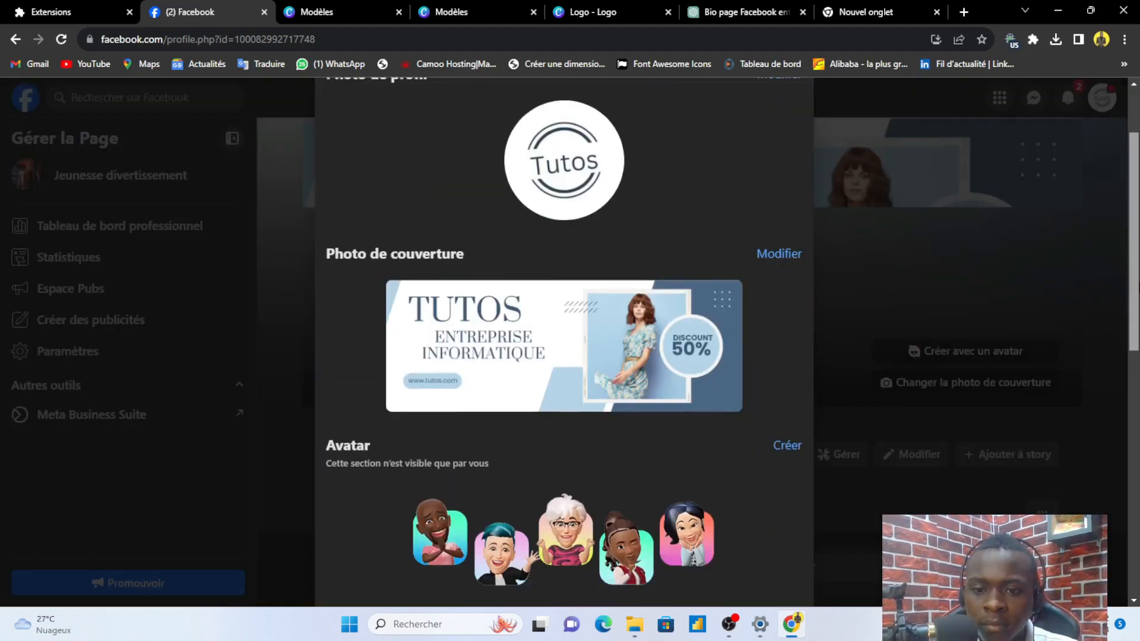
scroll(1095, 259, down, 3)
scroll(1095, 258, up, 8)
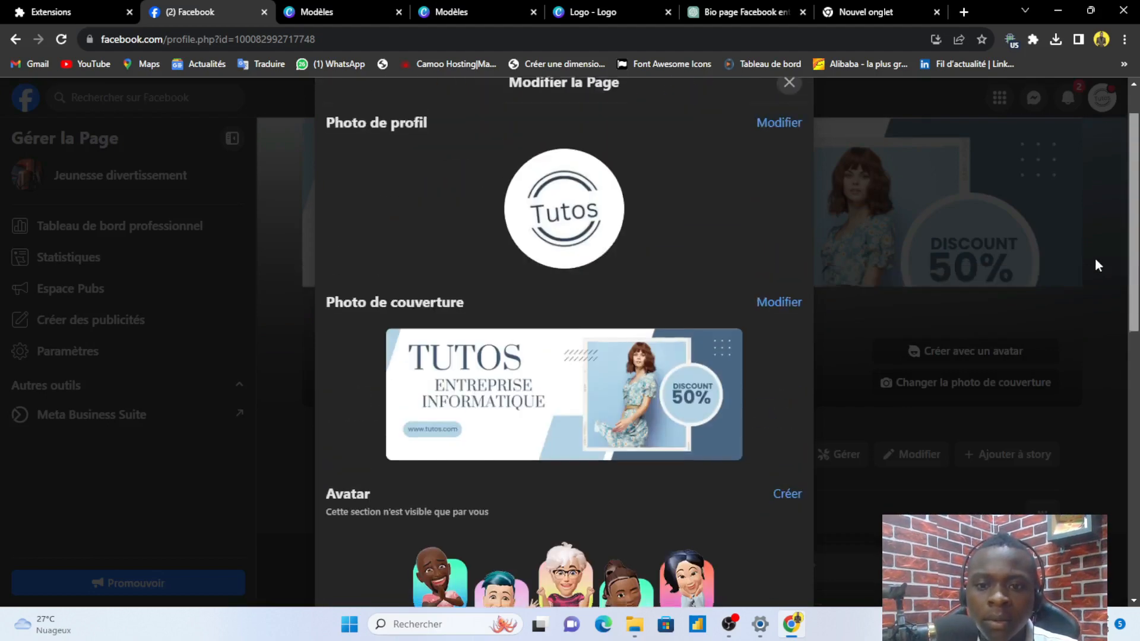
scroll(1074, 198, down, 10)
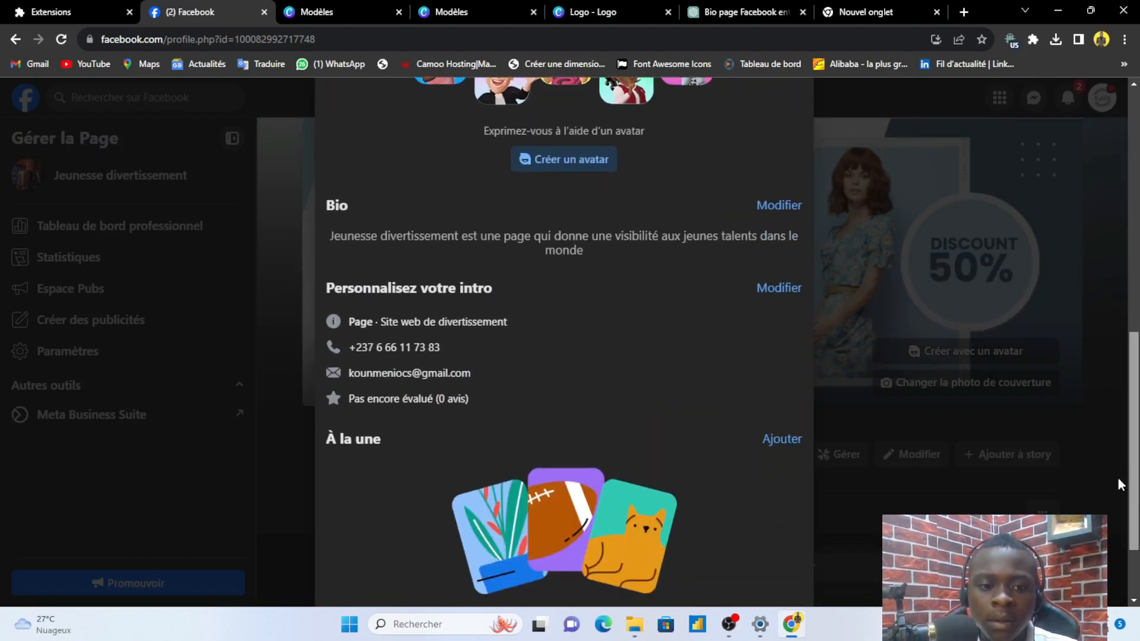
scroll(1115, 469, up, 1)
scroll(1113, 464, down, 1)
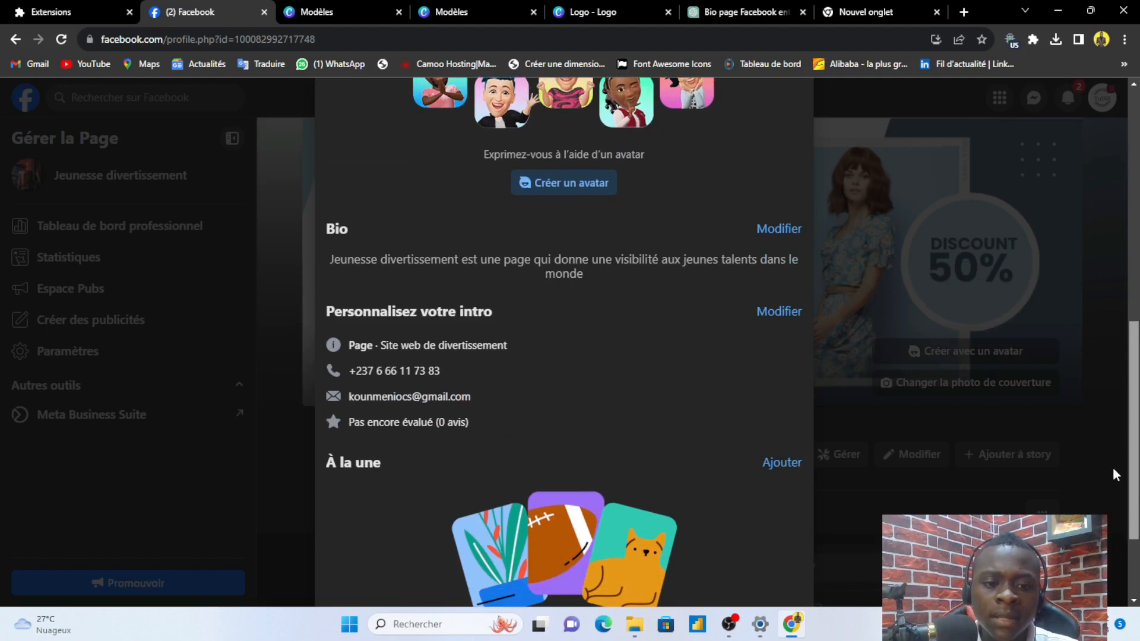
scroll(1114, 475, down, 1)
scroll(1115, 473, up, 1)
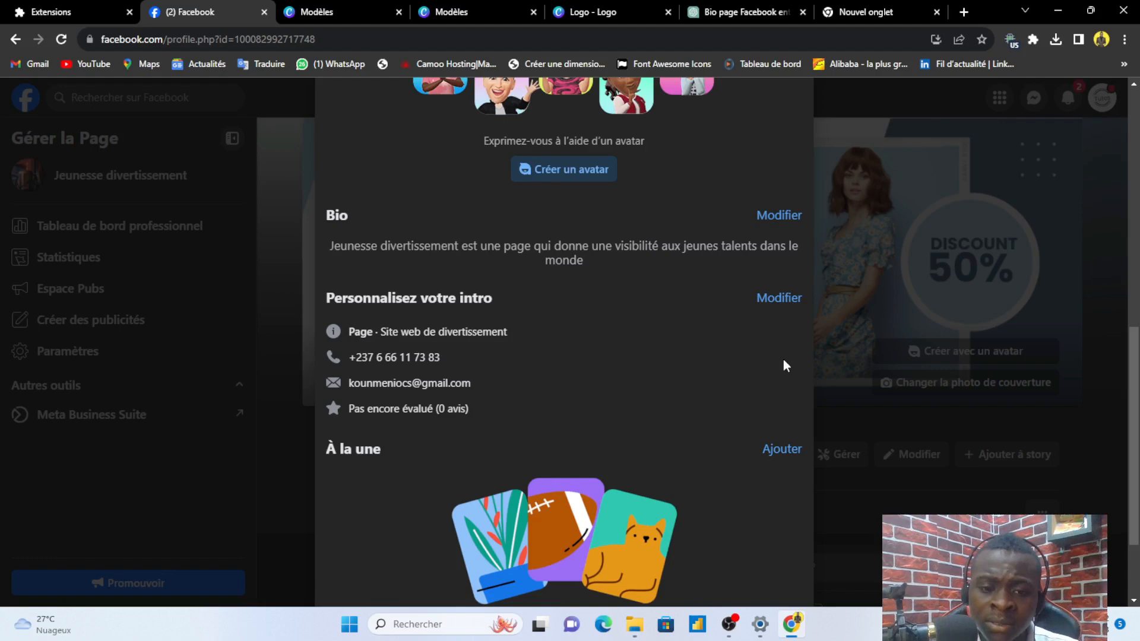
scroll(1131, 374, up, 6)
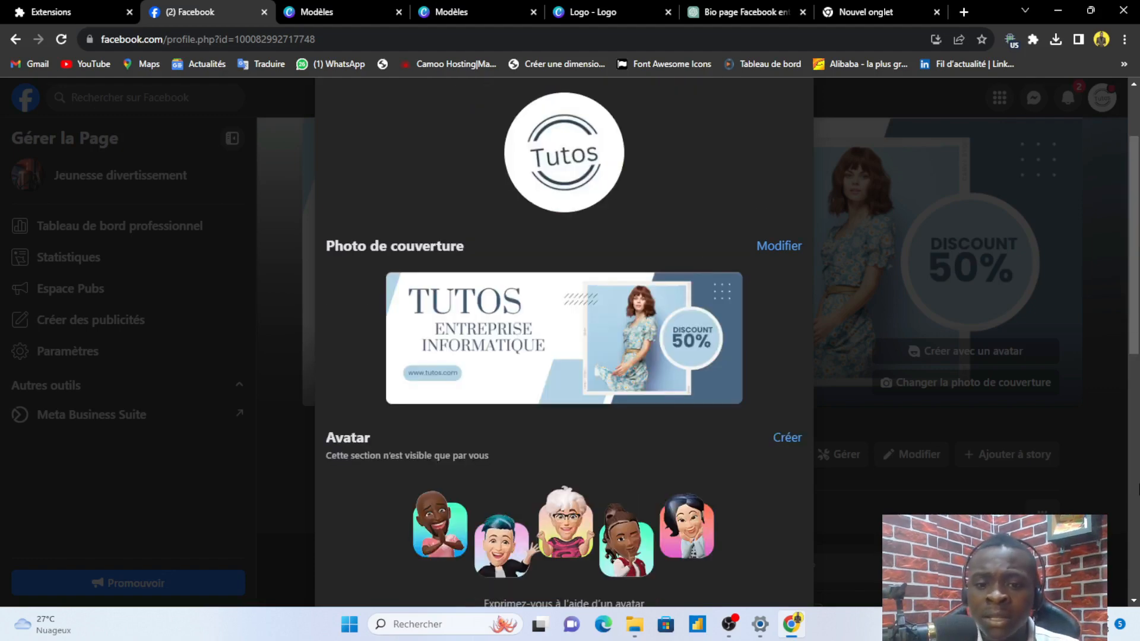
drag(1130, 331, 1124, 25)
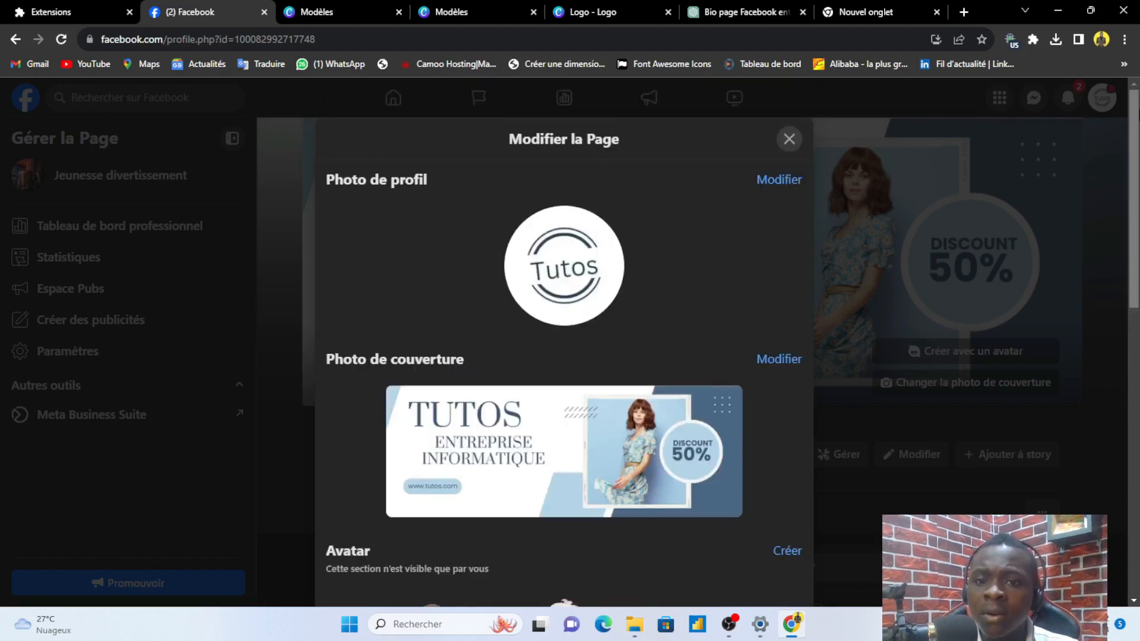
click(790, 141)
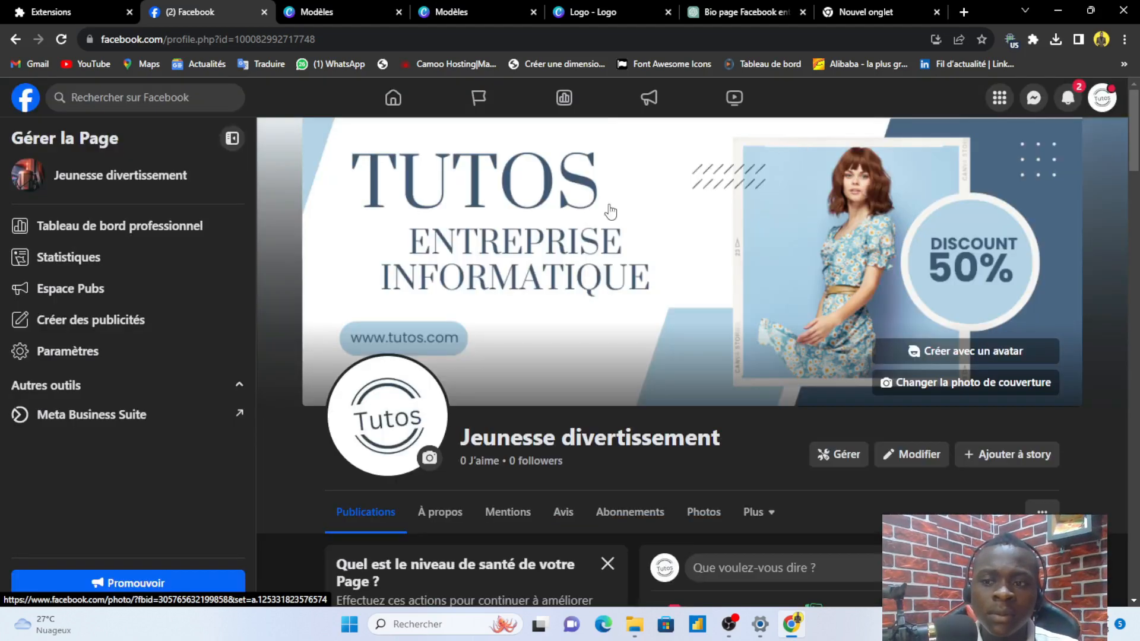
scroll(1137, 148, down, 1)
scroll(1136, 148, up, 1)
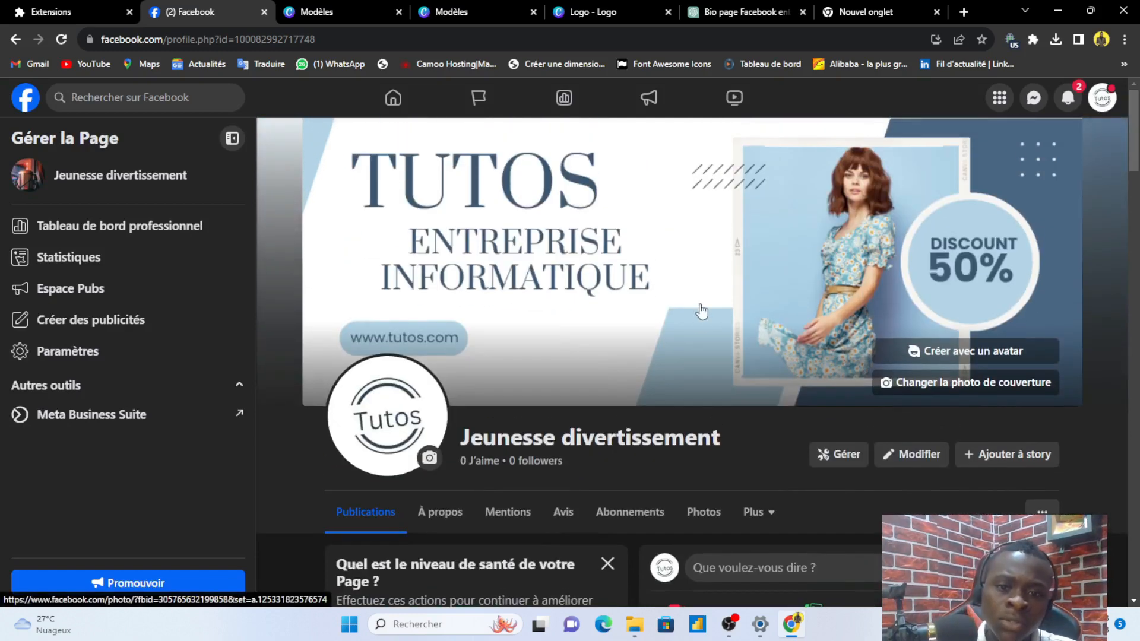